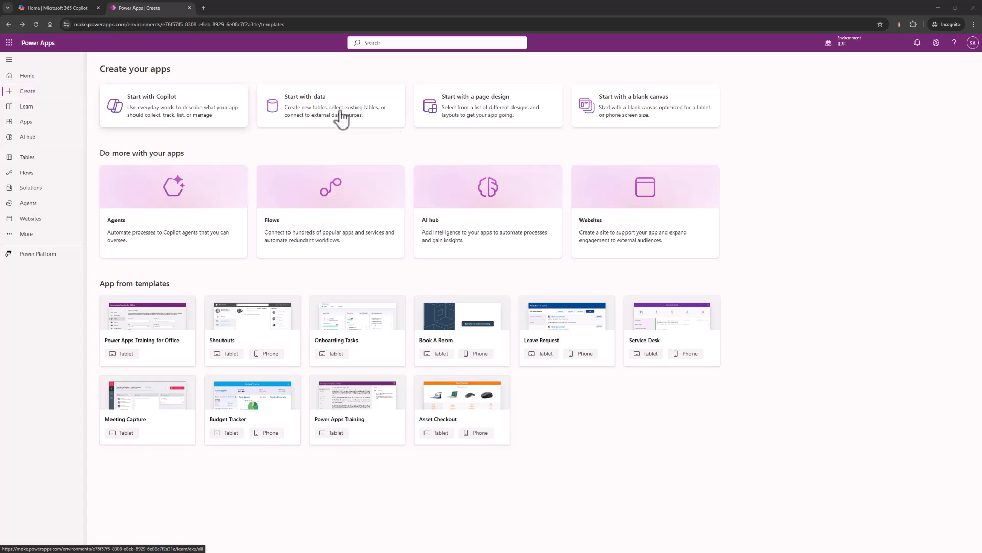
Create a blank phone-size canvas app and rename its first screen to Home.
left_click(607, 109)
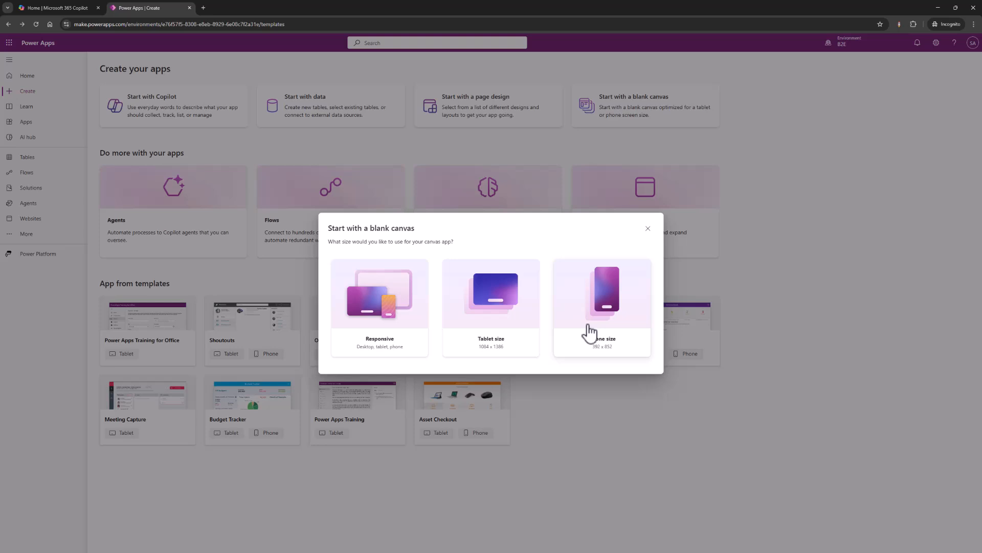
left_click(588, 349)
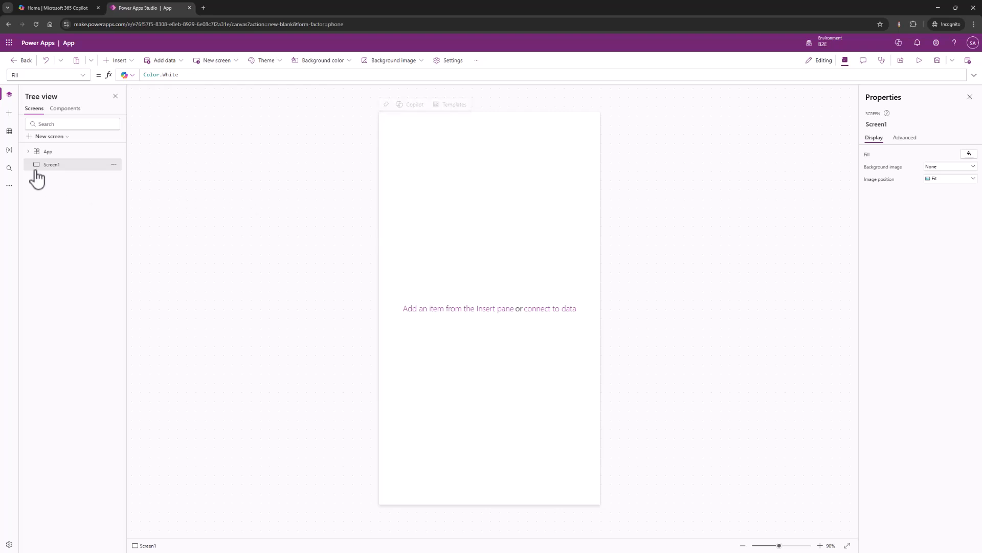
left_click(114, 165)
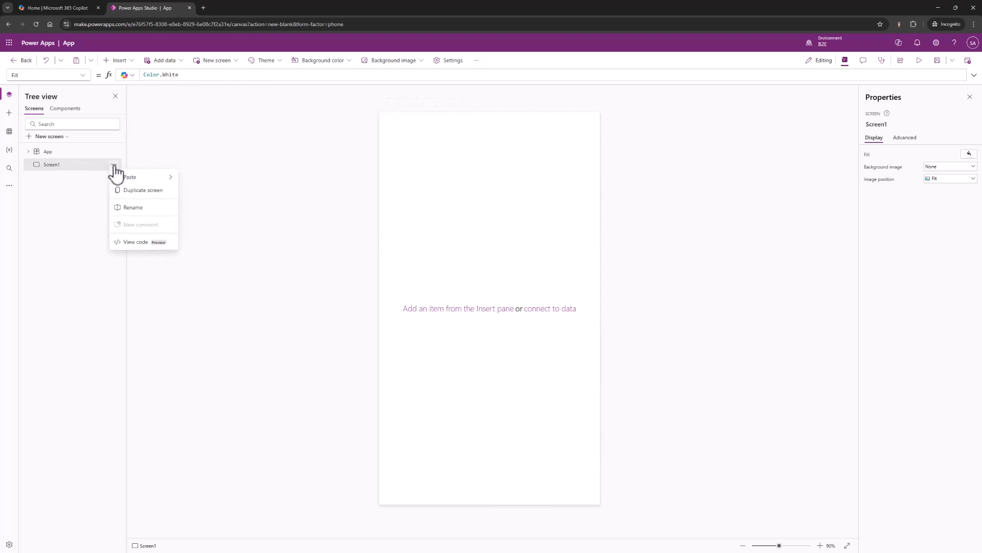
left_click(135, 208)
type("Home")
key("Return")
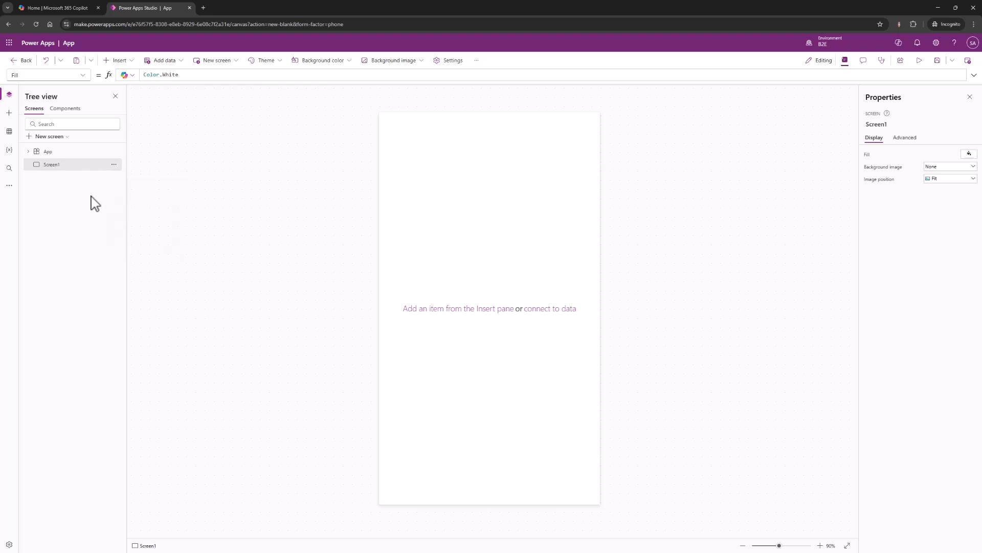
Add a blank second screen and rename it to Conacts.
left_click(134, 64)
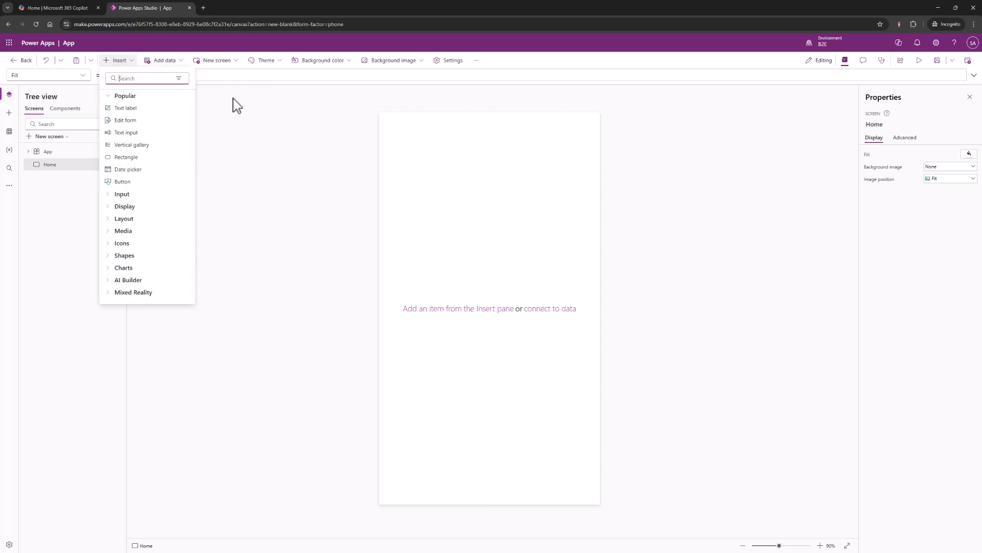
left_click(235, 115)
left_click(67, 137)
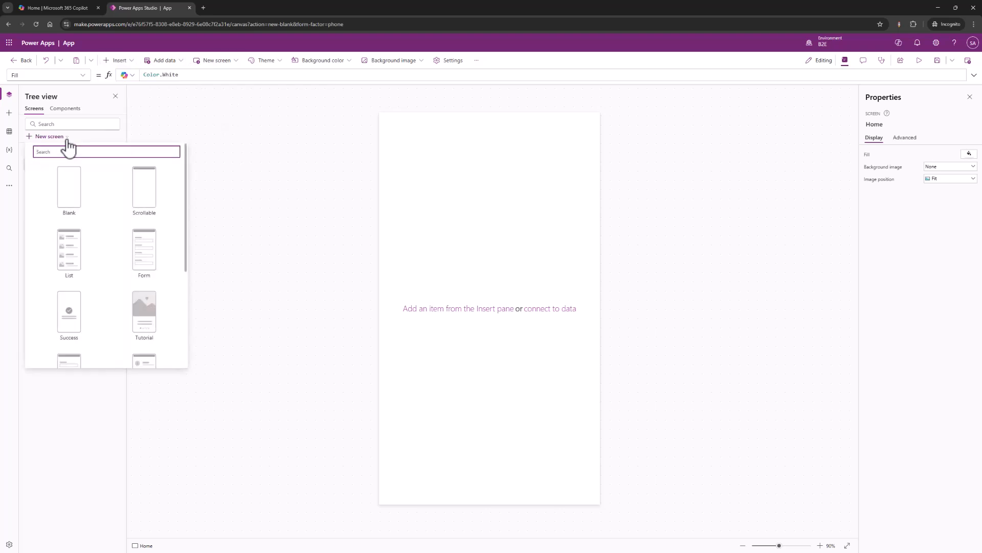
left_click(79, 194)
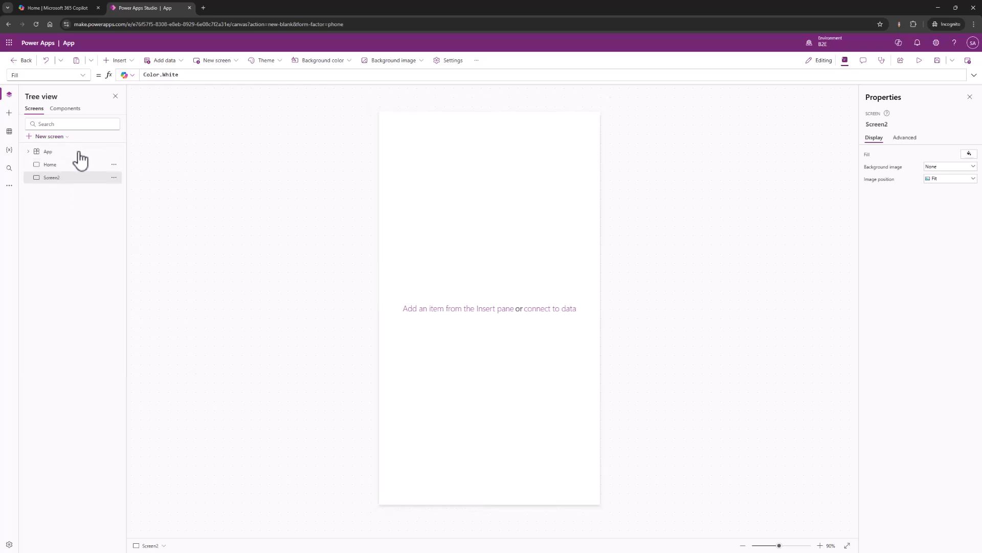
left_click(114, 178)
left_click(139, 252)
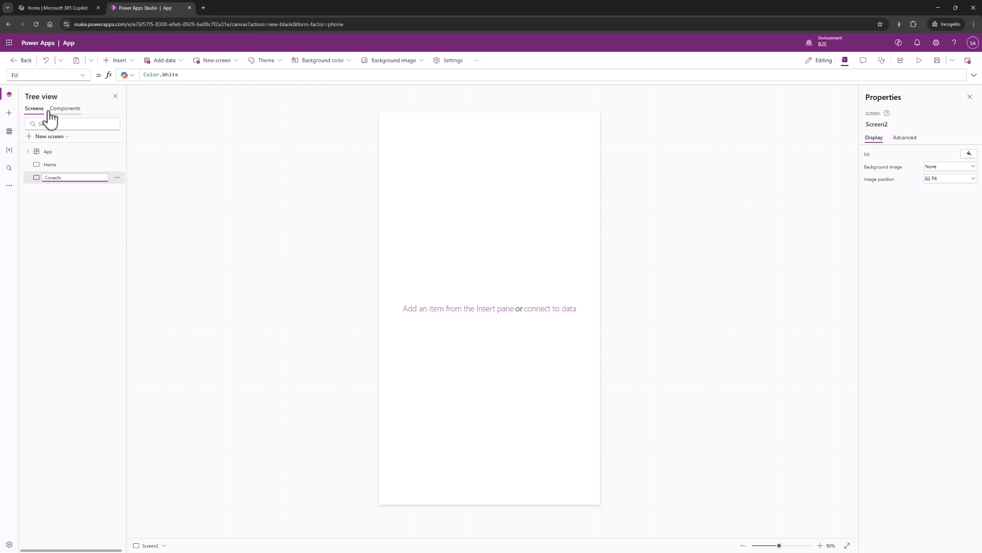
type("Conacts")
Add another blank screen below the Conacts screen and rename it to Customers.
left_click(40, 137)
left_click(72, 192)
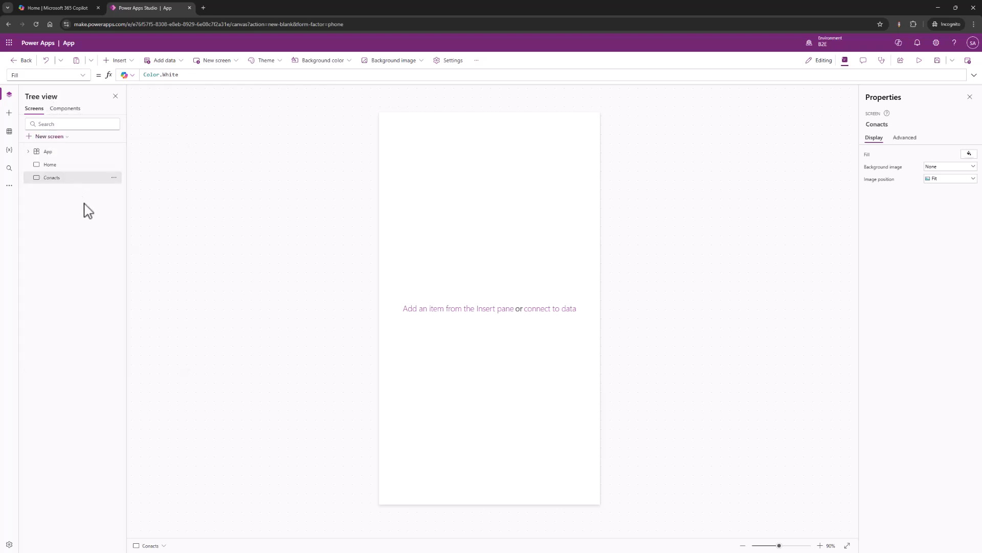
left_click(113, 190)
mouse_move(153, 226)
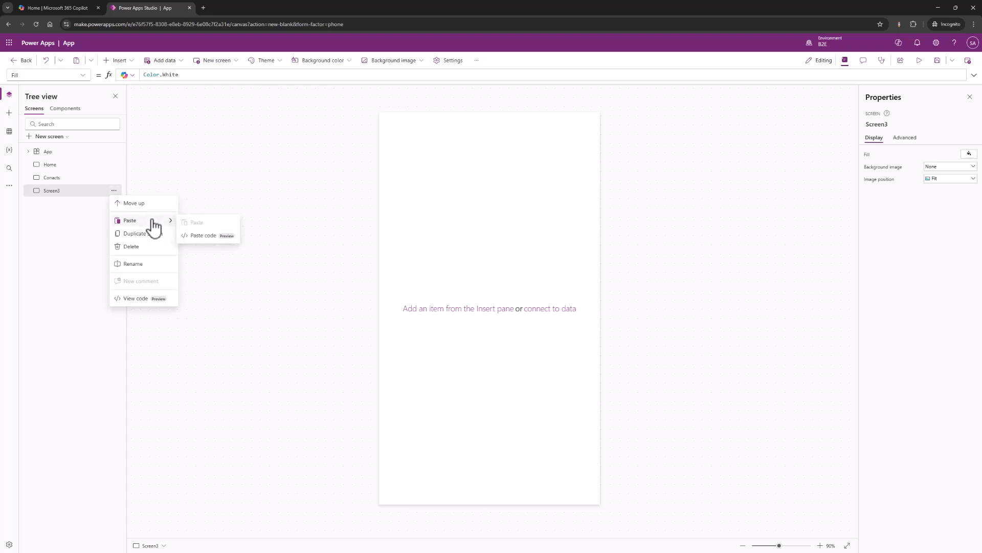
left_click(132, 264)
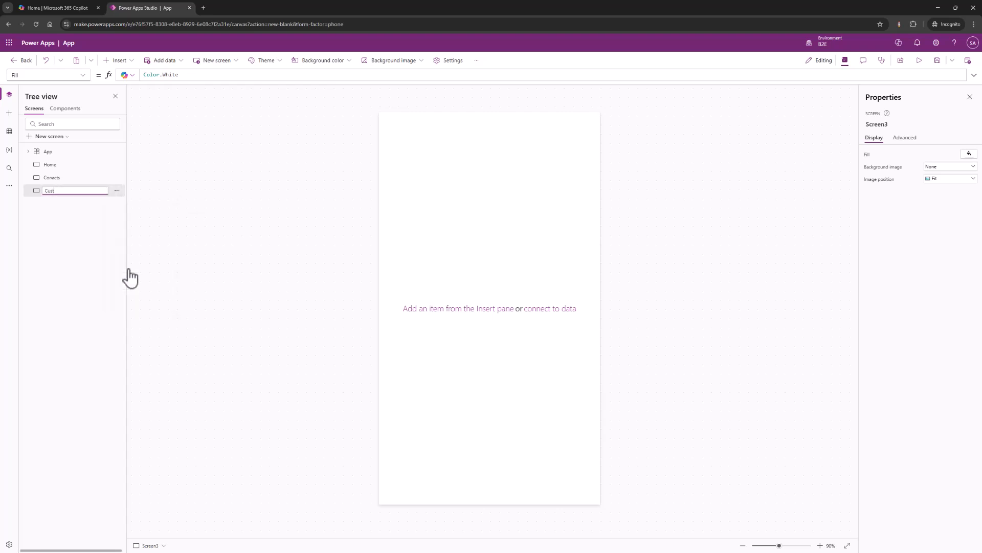
left_click(98, 249)
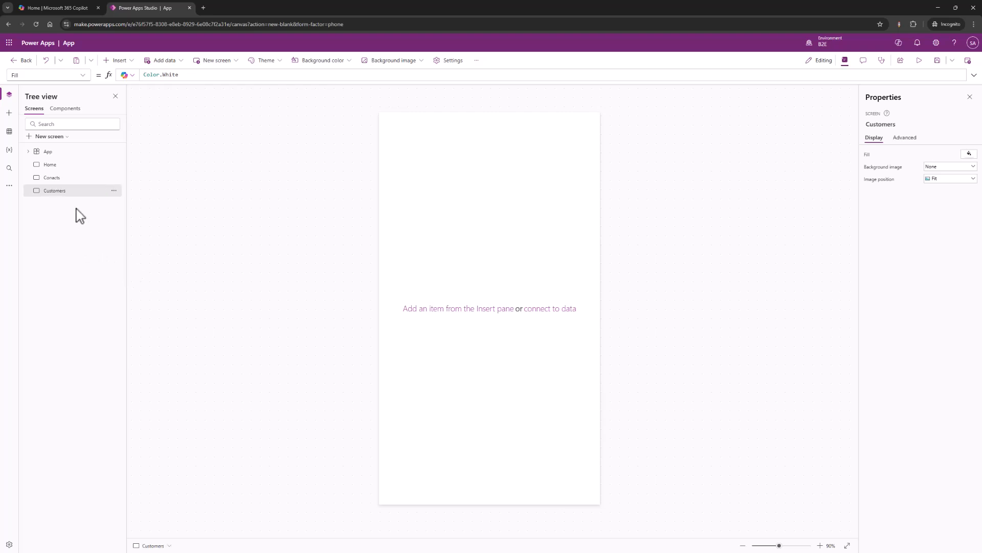
Add a fourth blank screen and rename it to Vendors.
left_click(40, 137)
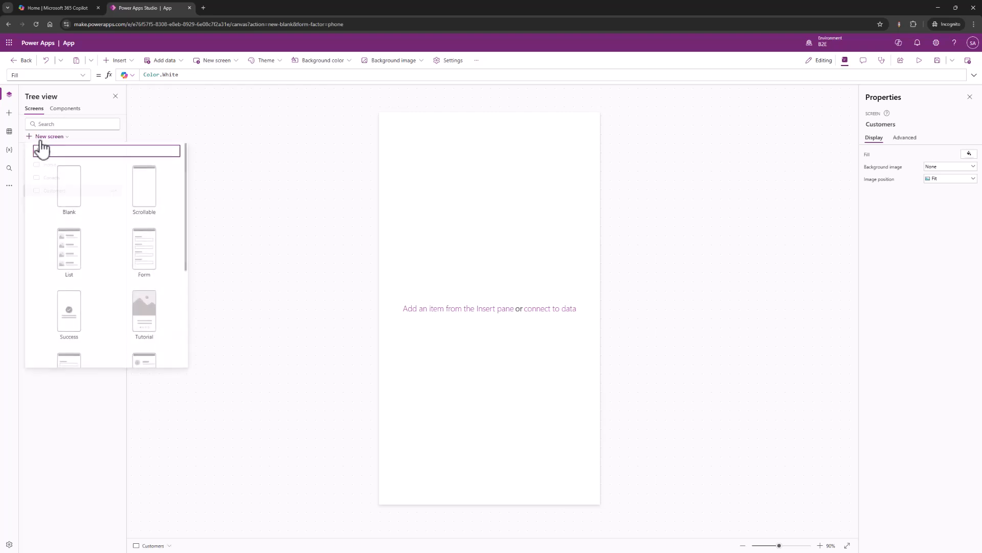
left_click(73, 188)
left_click(114, 204)
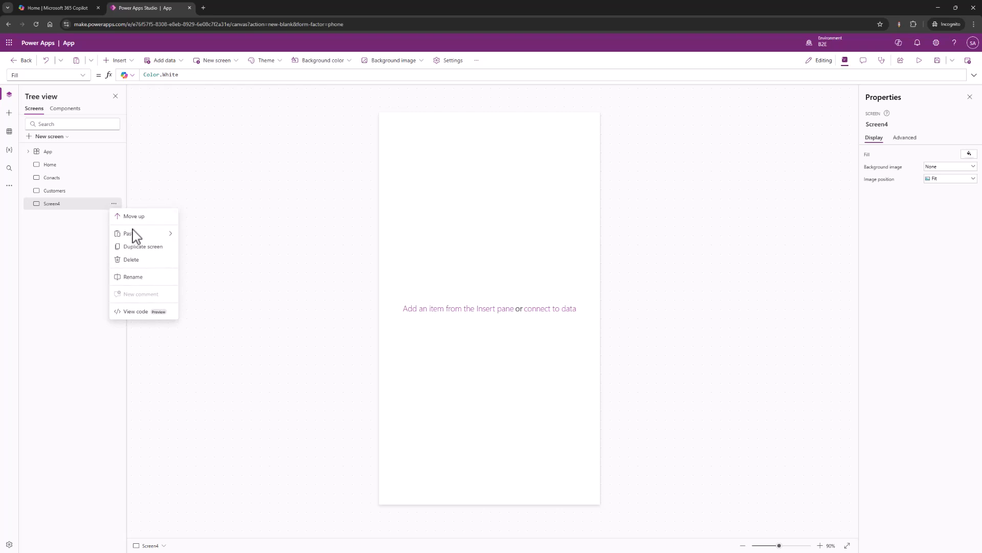
left_click(134, 277)
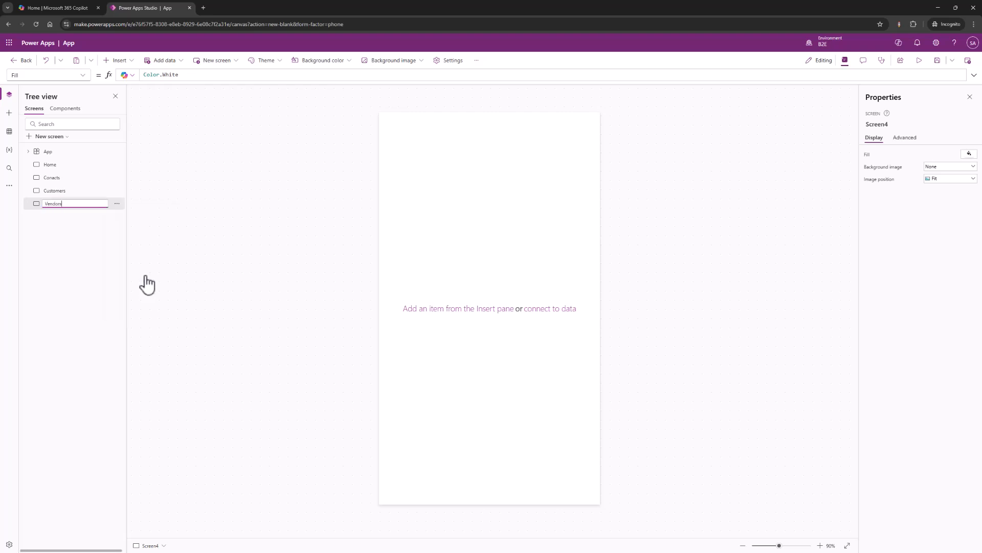
left_click(107, 272)
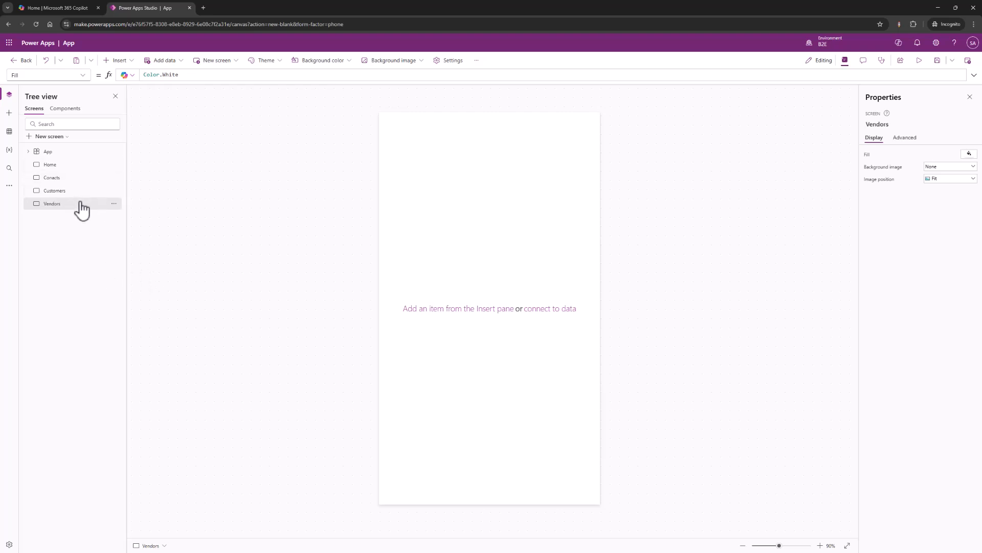
Insert a button on the Home screen at about X 185, Y 410, and stack two copies below it at about Y 517 and 628.
left_click(59, 164)
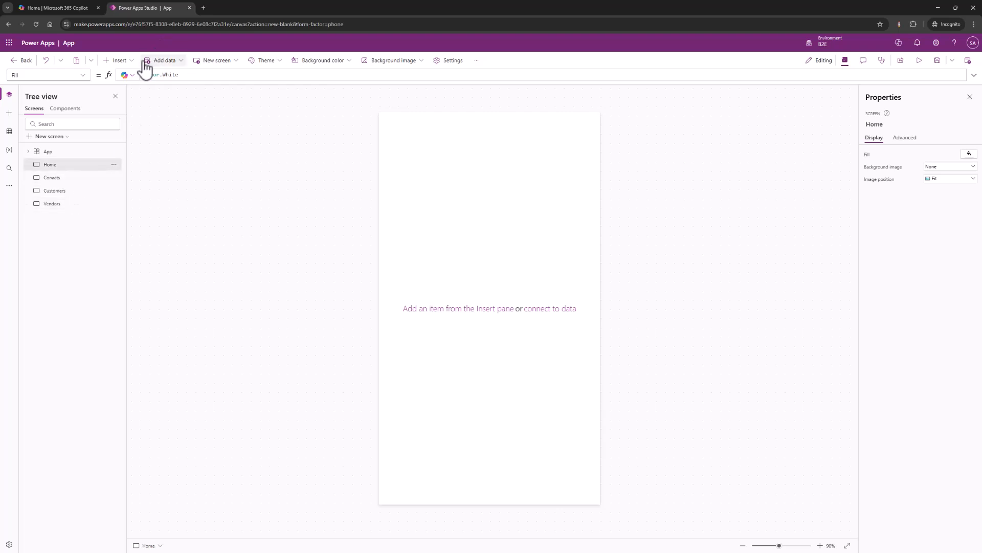
left_click(125, 61)
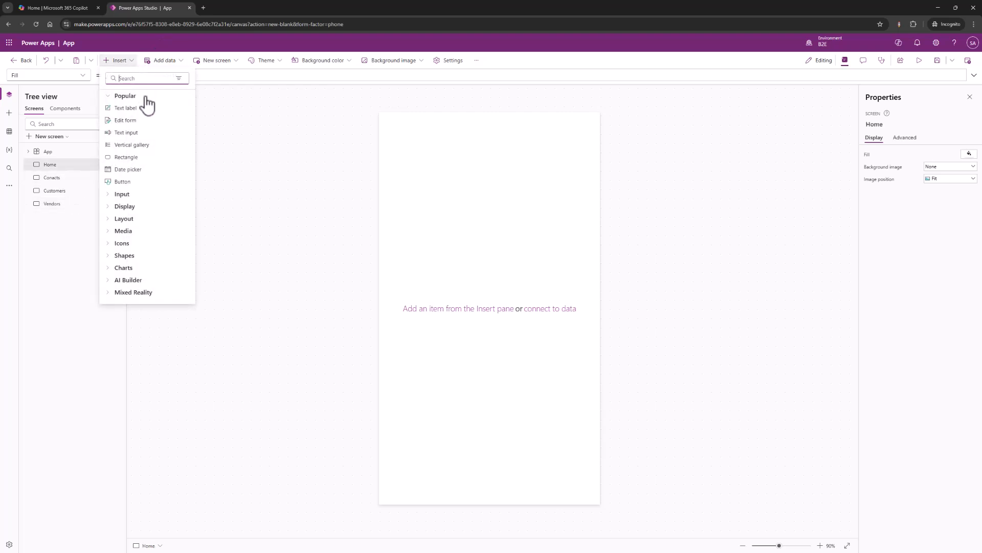
left_click(137, 183)
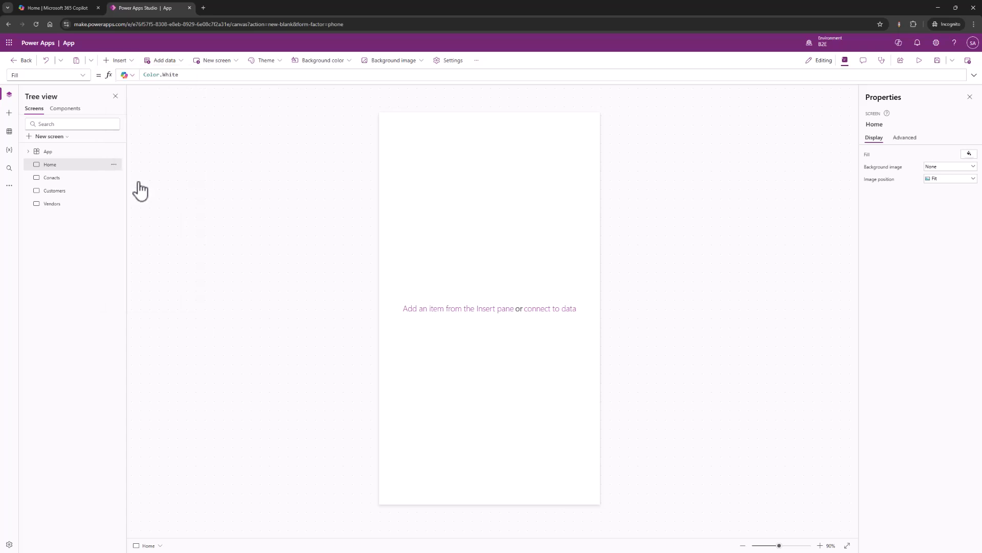
left_click_drag(450, 144, 499, 266)
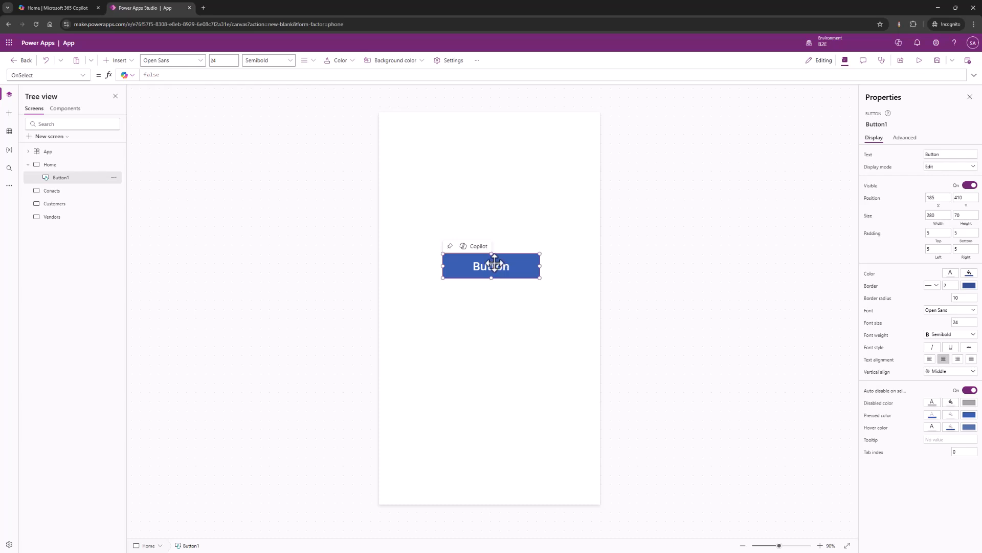
left_click_drag(496, 265, 503, 343)
key("ctrl+v")
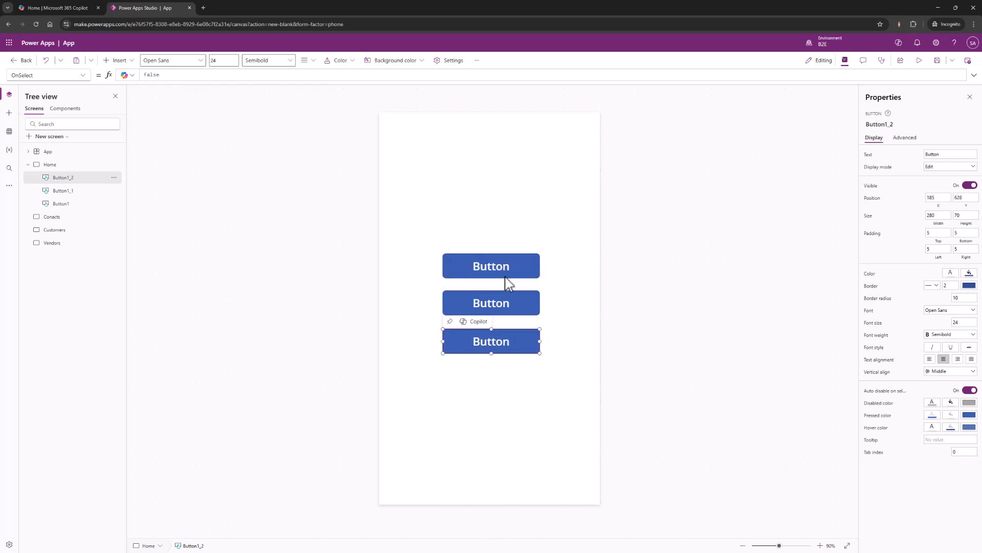
Try to set the text of the uppermost button to Contacts.
left_click(503, 267)
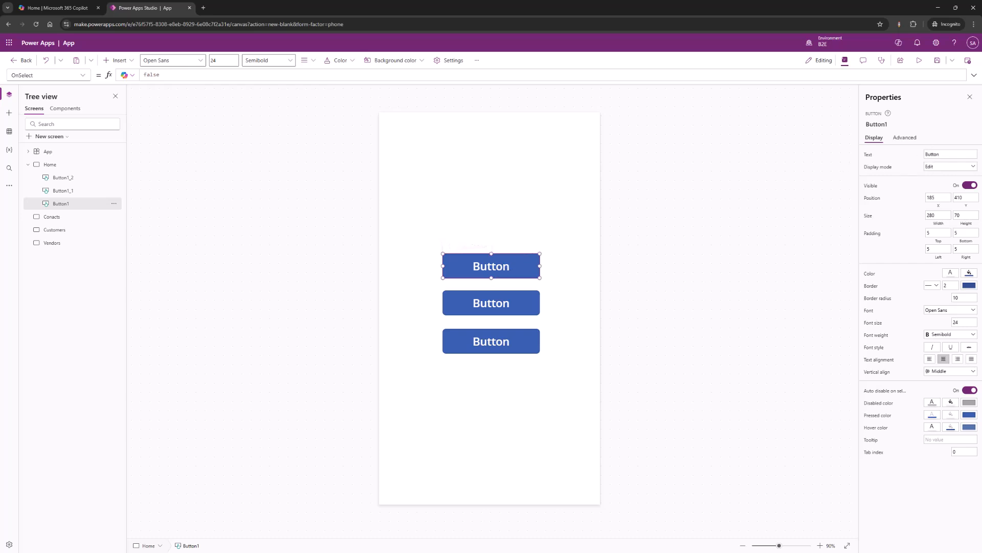
double_click(948, 153)
left_click(522, 307)
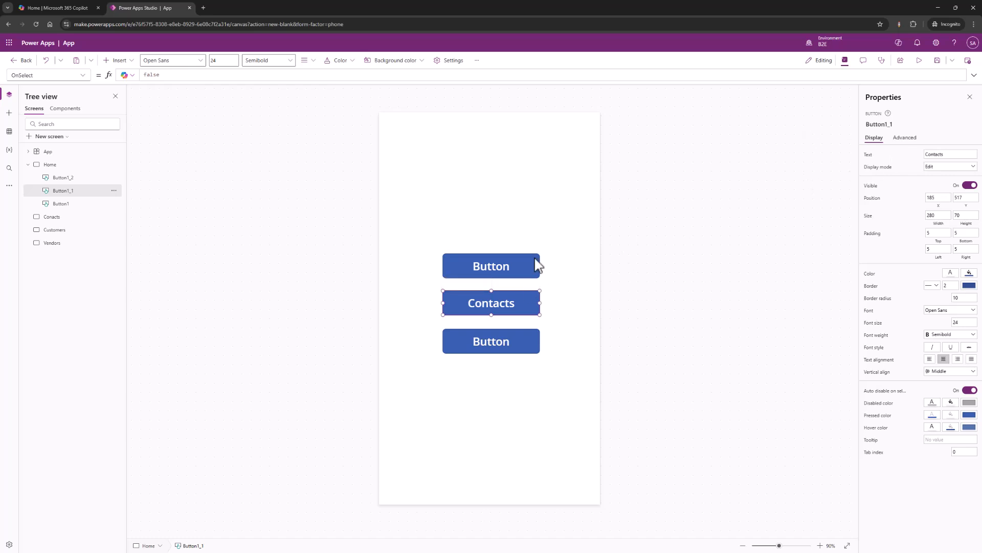
left_click(501, 274)
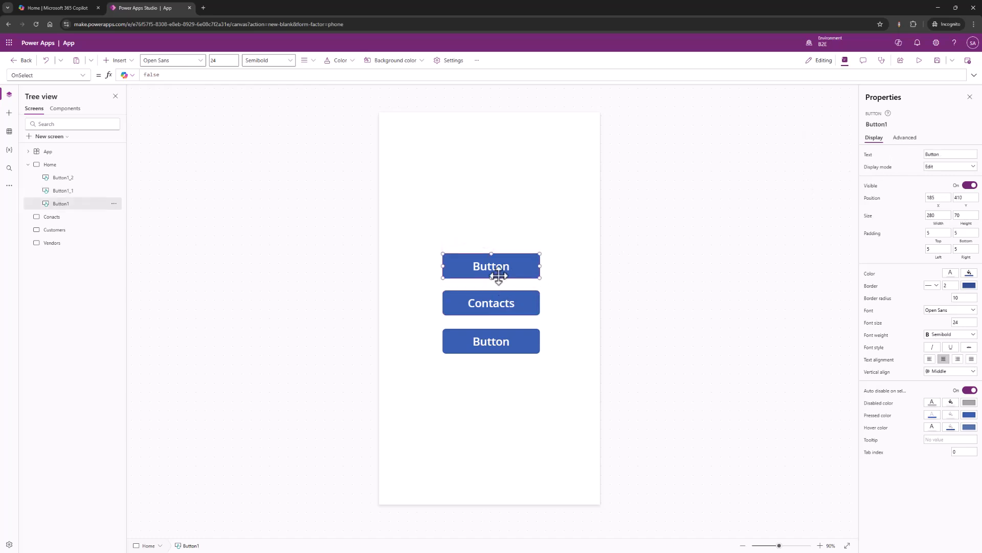
left_click(955, 154)
type("Contatcs")
Set the middle button's text to Customers and the lowest button's text to Vendors.
left_click(472, 302)
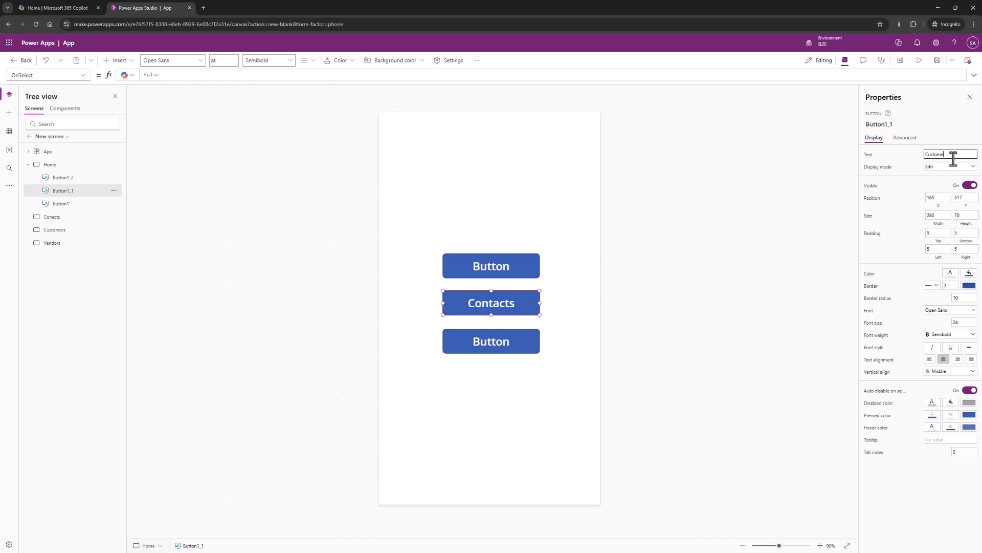
type("Customers")
left_click(566, 404)
left_click(498, 345)
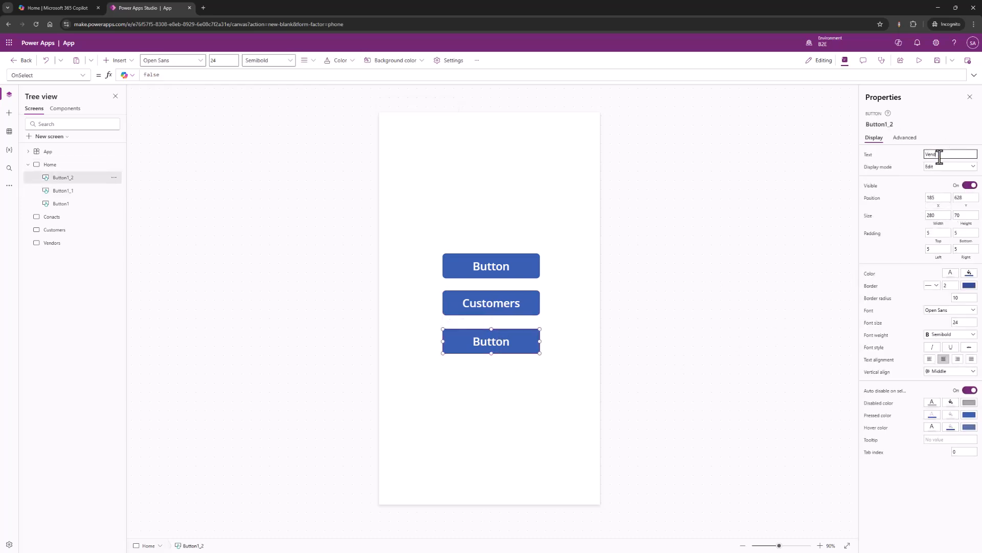
left_click(475, 214)
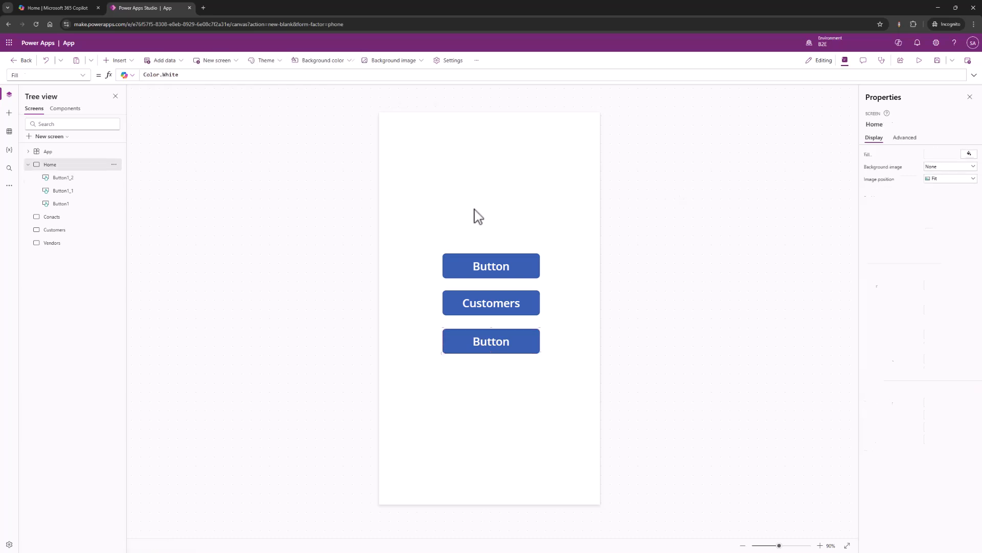
Set the text of the uppermost button on the Home screen to Contacts.
left_click(499, 255)
left_click(962, 153)
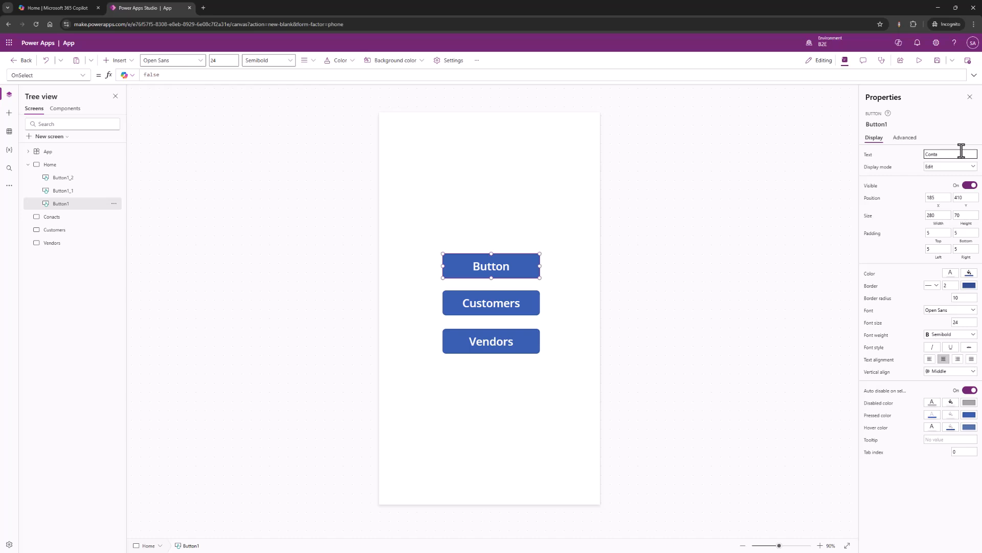
type("Contacts")
left_click(458, 185)
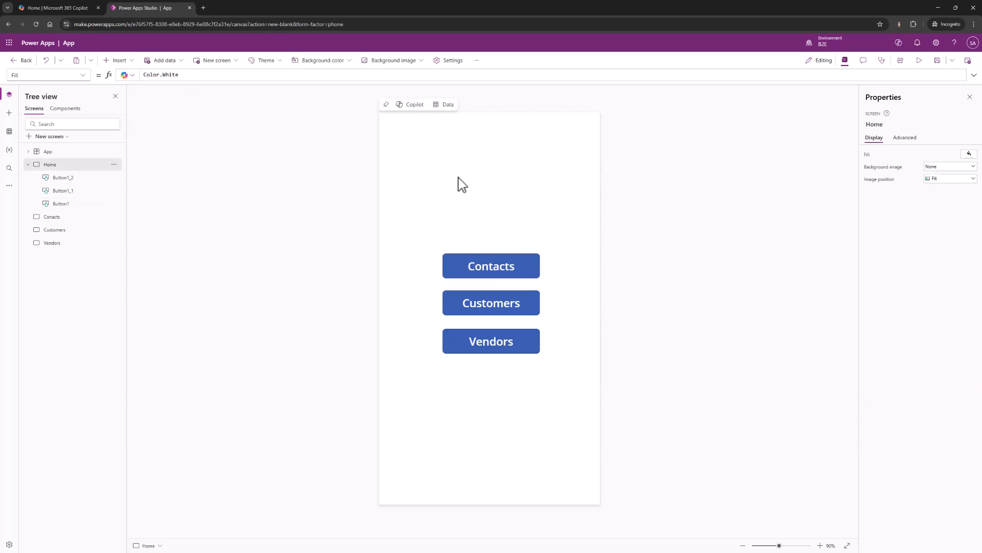
left_click(130, 63)
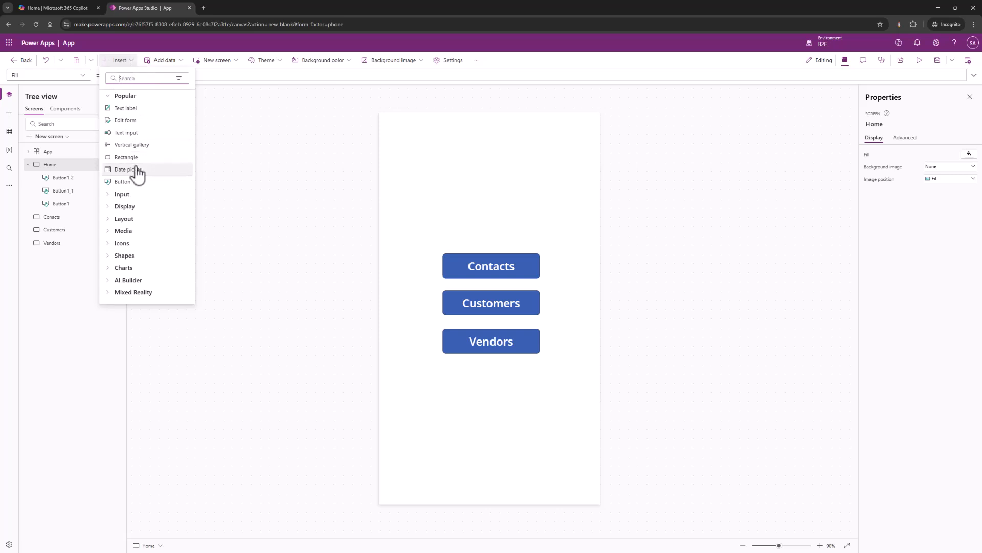
left_click(109, 219)
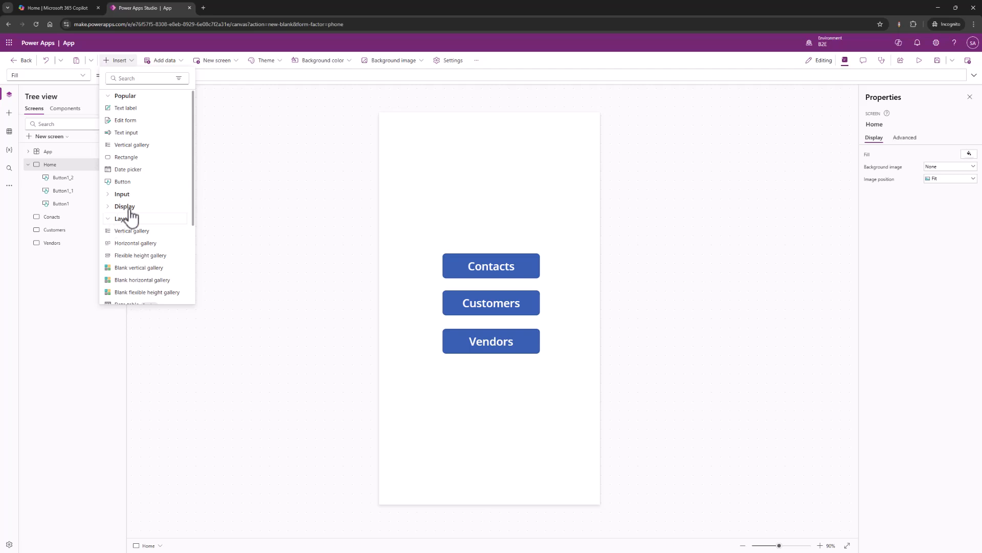
left_click(110, 219)
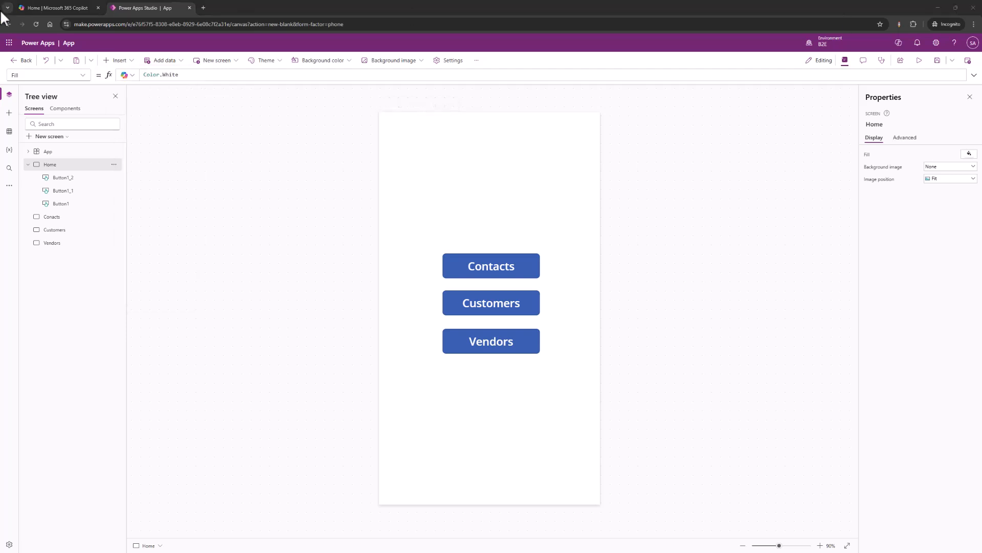
Insert a text label on the Home screen and move it to the screen's upper-left corner at X 0, Y 0.
left_click(127, 61)
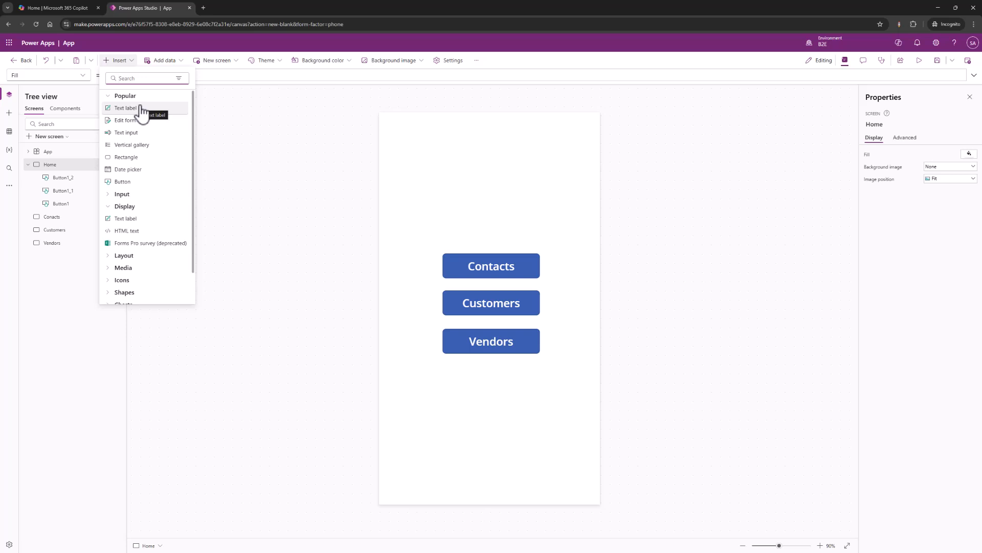
left_click(141, 110)
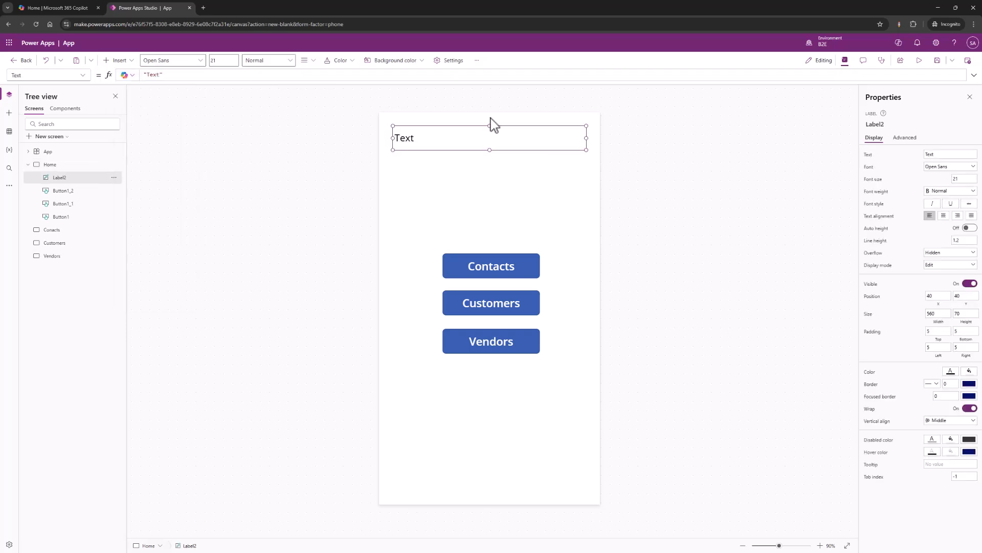
left_click_drag(501, 127, 472, 109)
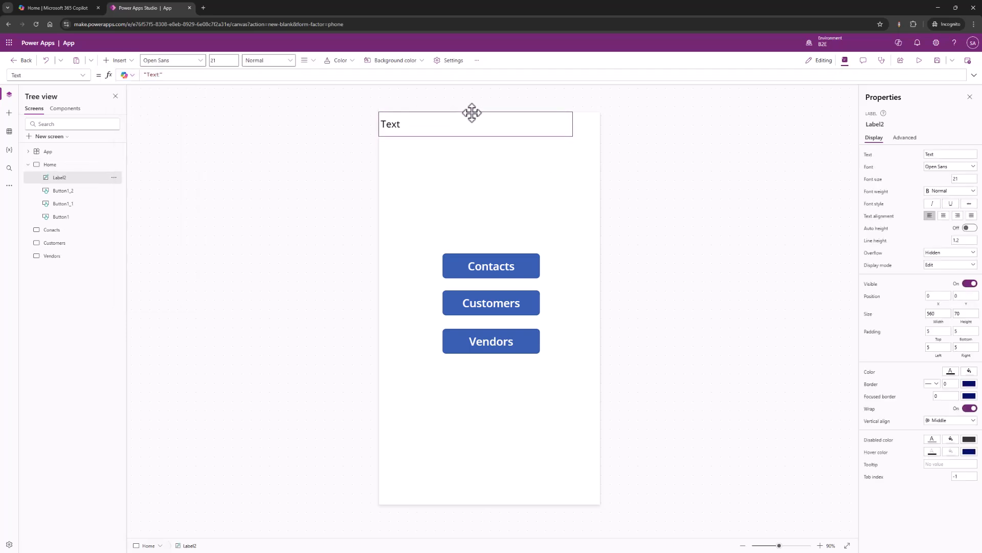
Widen the Home screen's header label to the full screen width of 640 and fill it with the medium blue theme color.
double_click(389, 123)
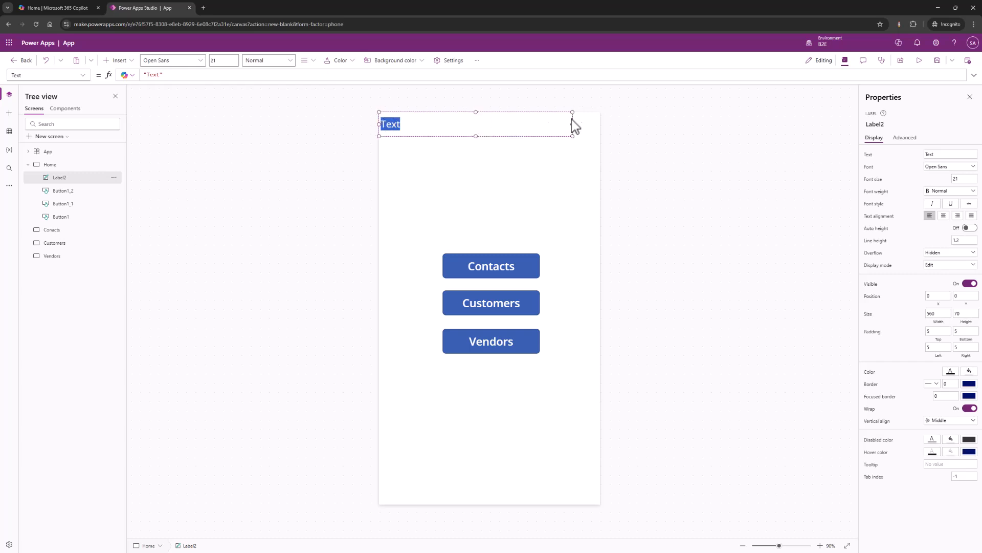
left_click_drag(573, 124, 607, 127)
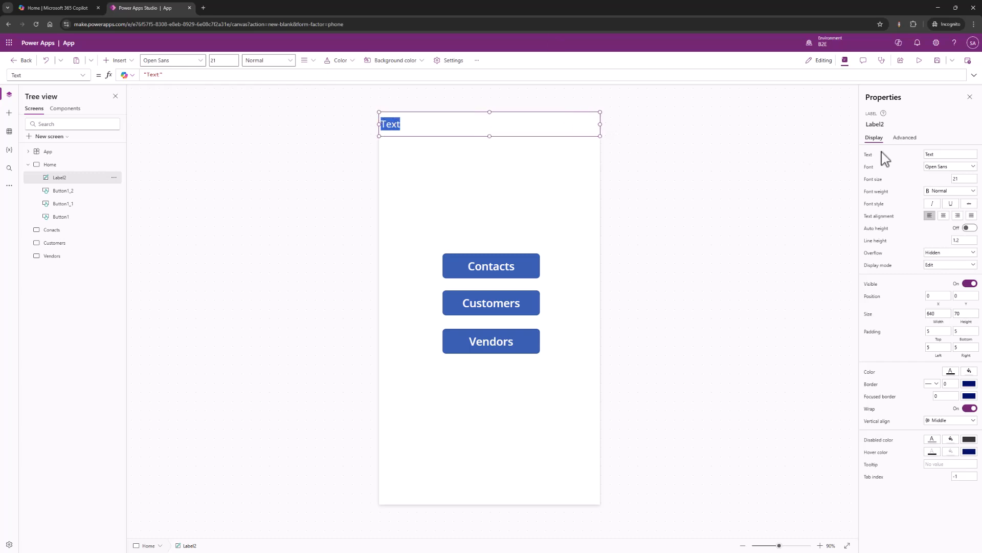
left_click(970, 371)
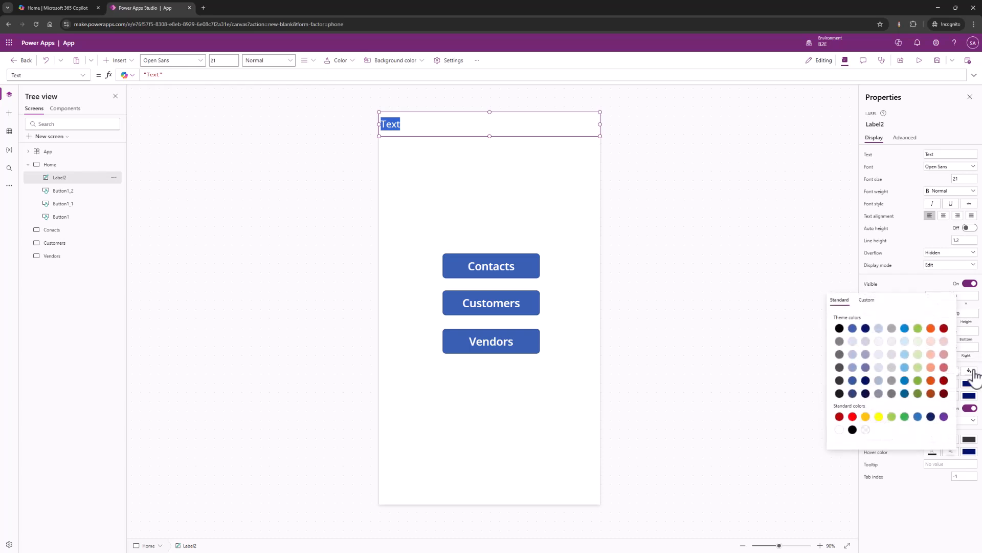
left_click(853, 328)
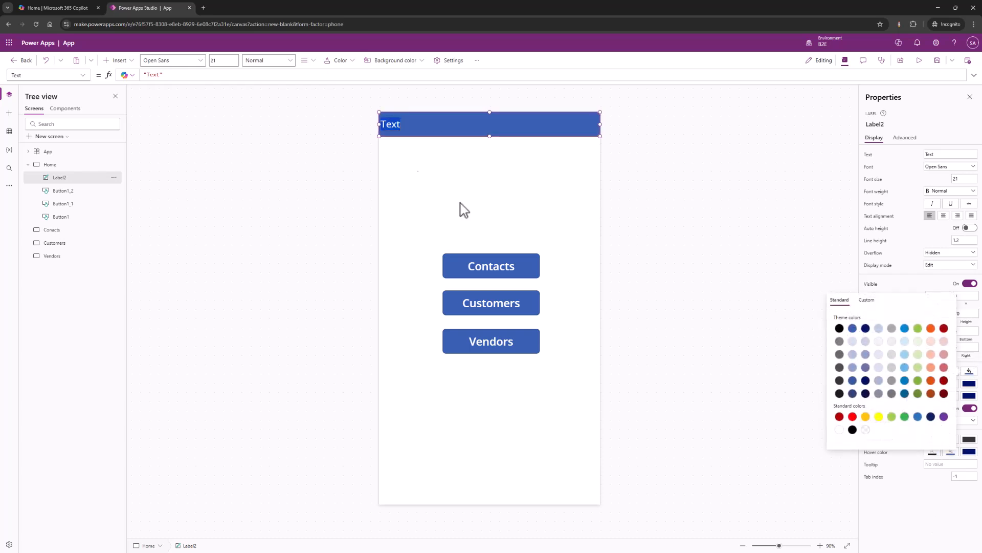
Set the text color of the Home screen's header label to white.
left_click(399, 153)
left_click(399, 152)
left_click(399, 124)
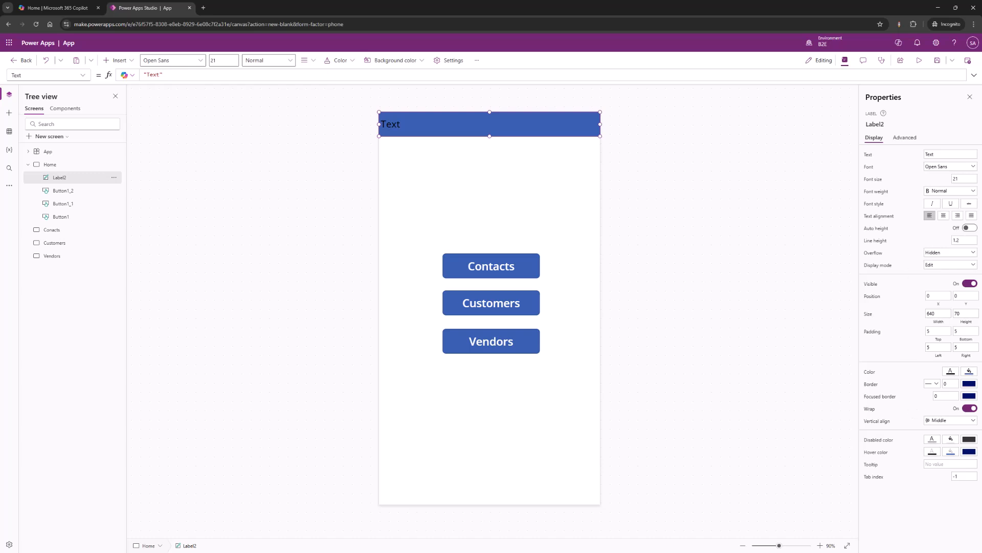
left_click(950, 373)
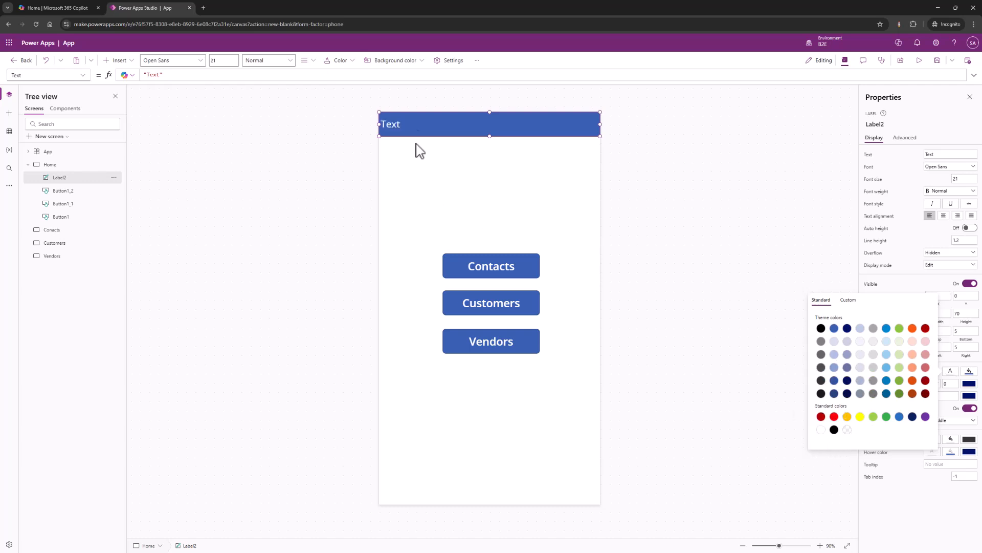
left_click(398, 125)
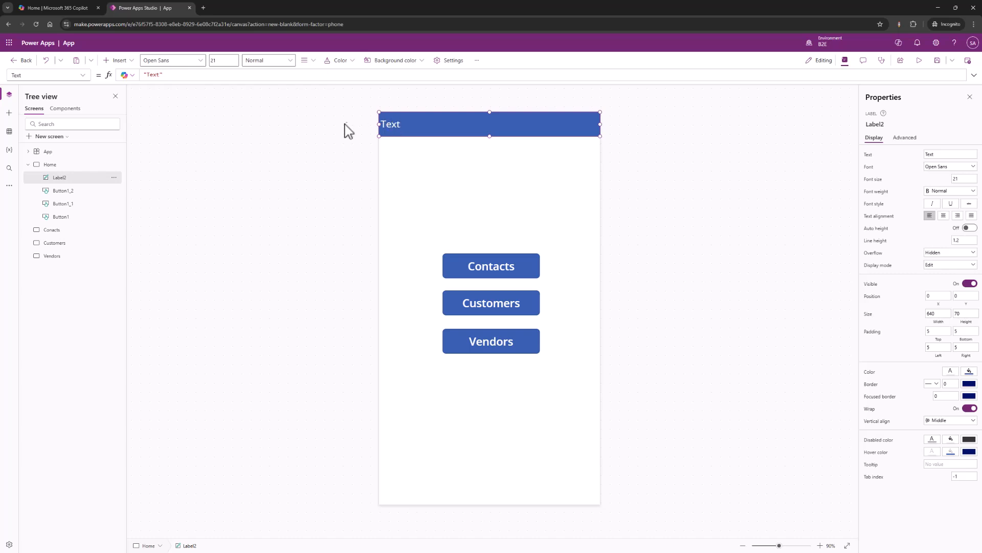
Set the text of the Home screen's header label to Home.
left_click(931, 154)
type("Home")
left_click(421, 180)
left_click(429, 134)
left_click(452, 185)
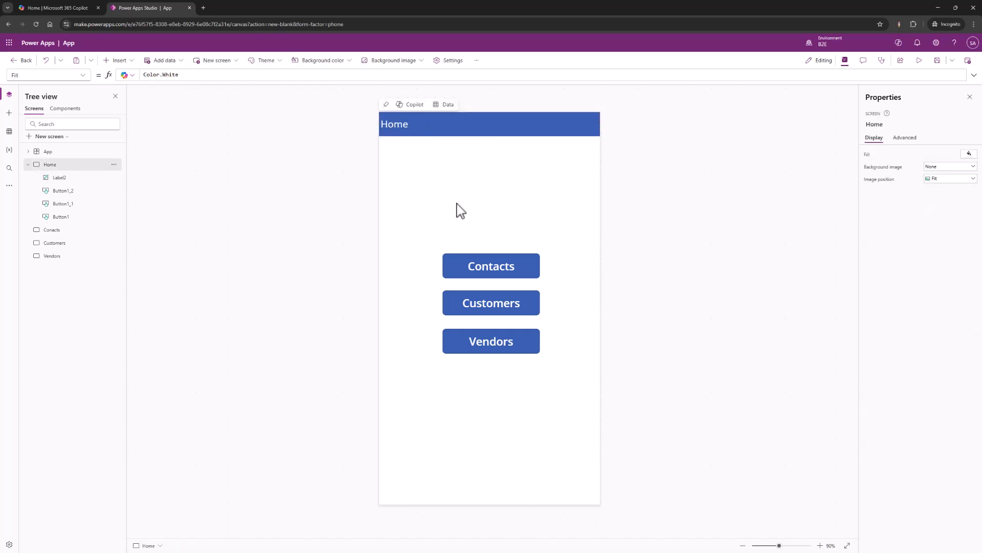
Copy the Home screen's header label onto the Conacts screen and set the copy's text to Contacts.
left_click(458, 129)
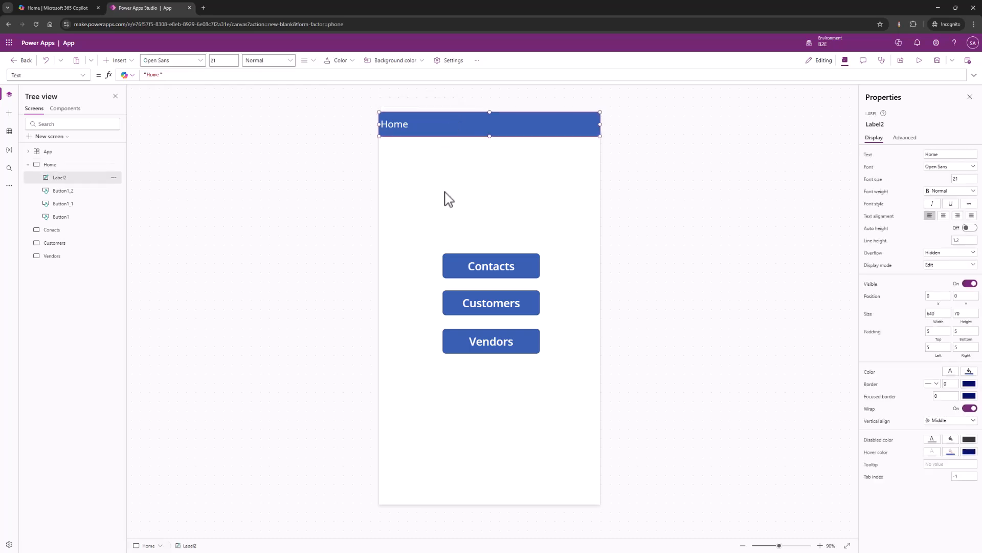
right_click(467, 134)
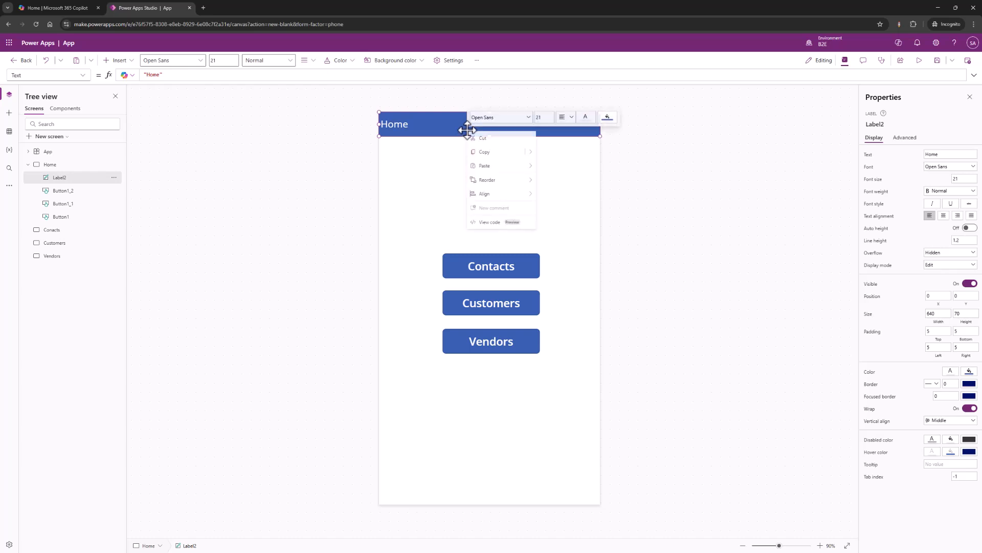
left_click(479, 154)
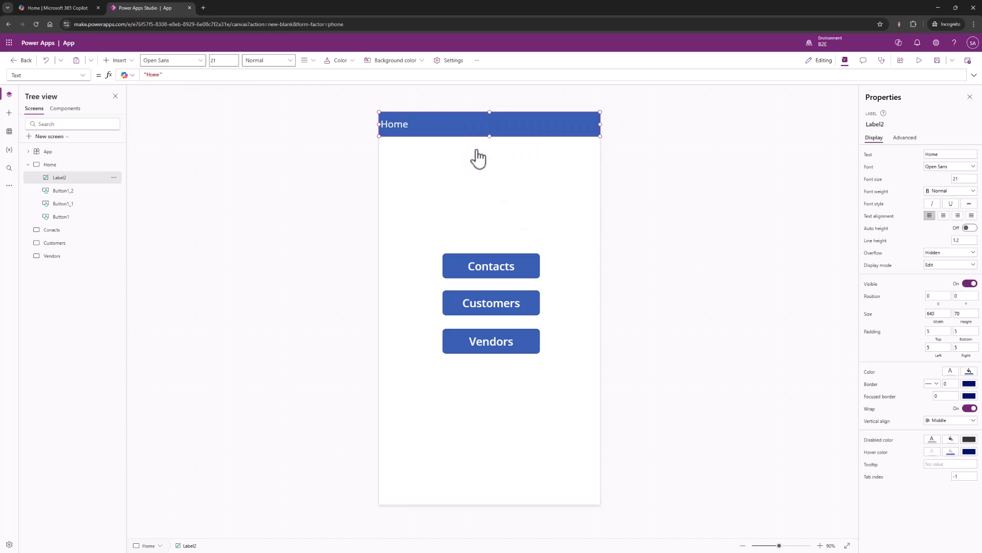
left_click(66, 232)
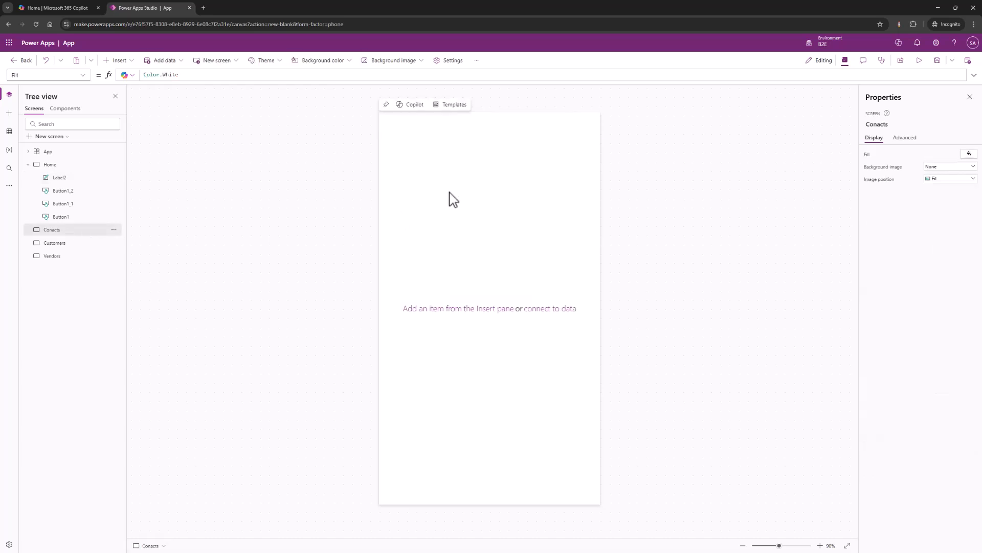
key("ctrl+v")
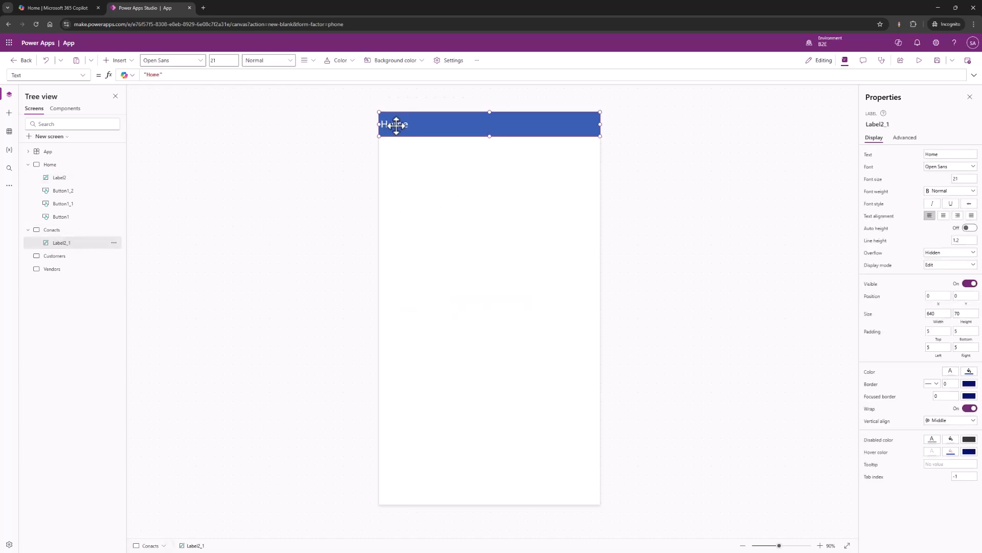
double_click(947, 155)
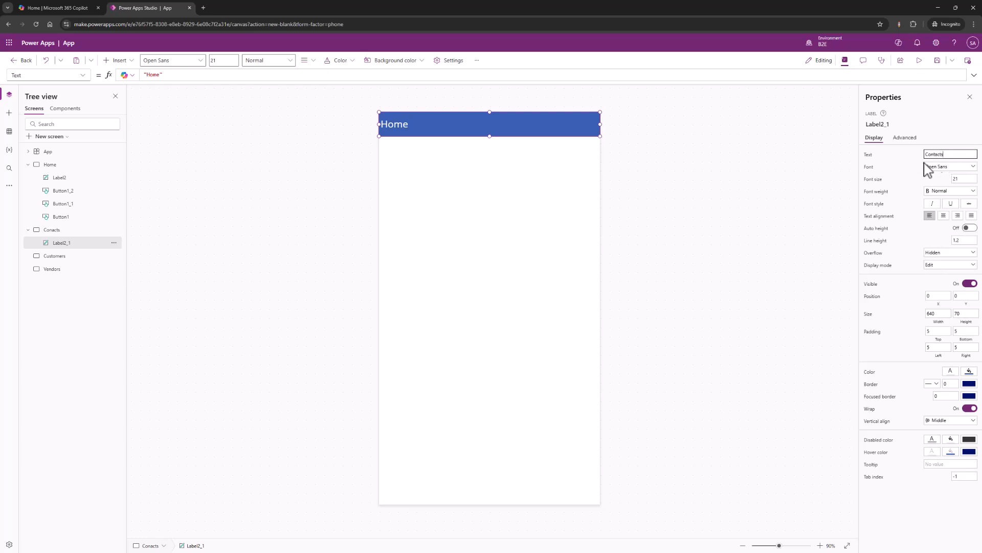
left_click(491, 233)
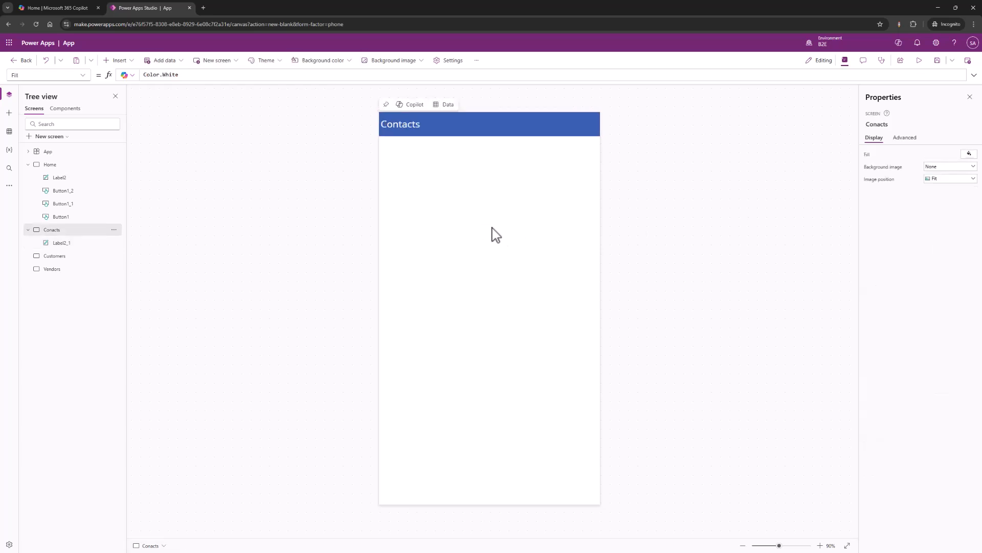
Insert a Home icon on the Conacts screen and place it at the header's right end, about X 561, Y 3.
left_click(135, 65)
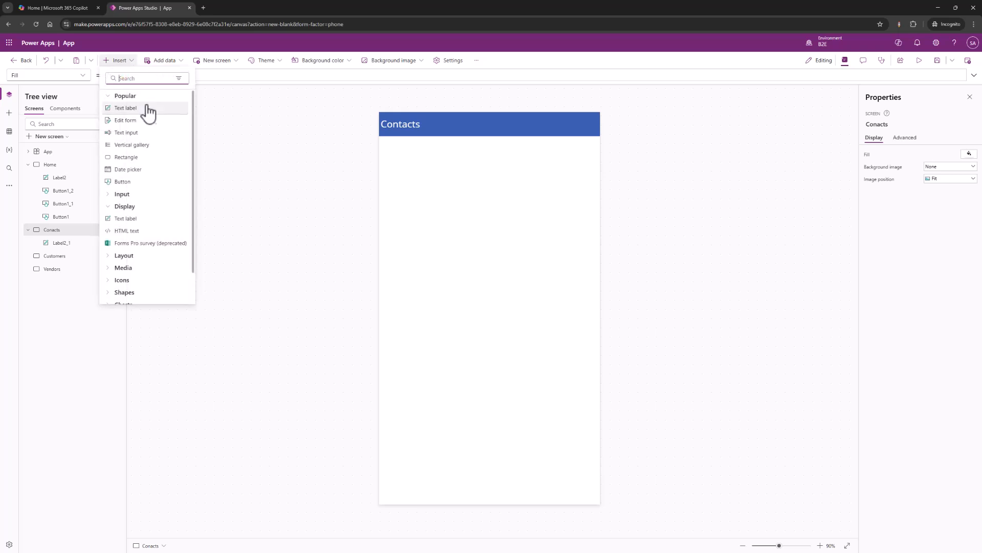
left_click(114, 206)
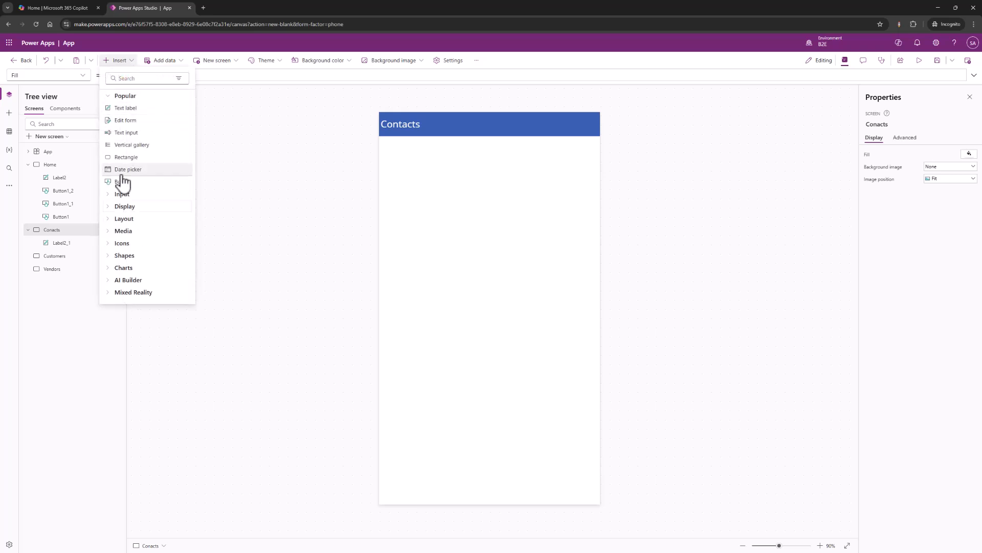
left_click(111, 244)
left_click(126, 79)
type("home")
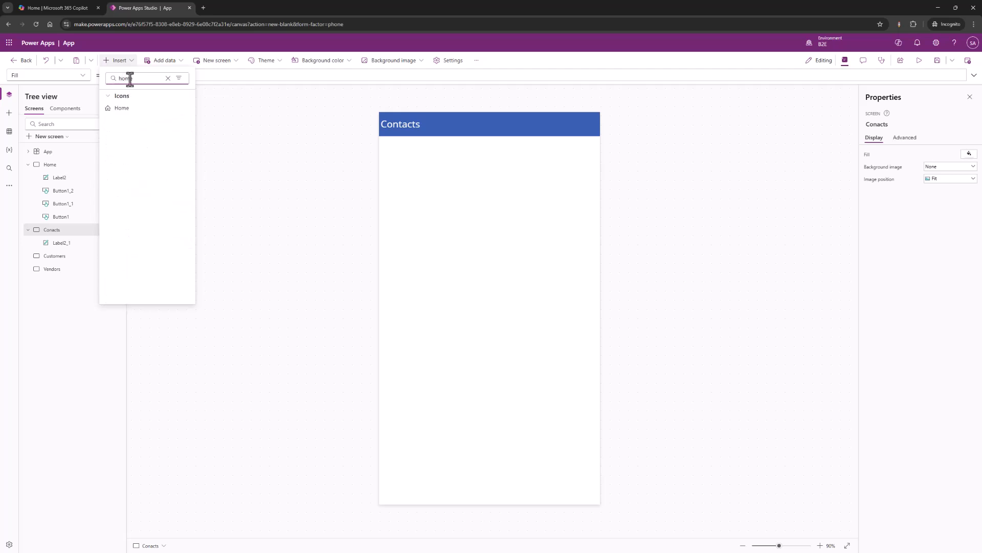
left_click(122, 108)
left_click_drag(404, 141, 587, 130)
left_click_drag(587, 130, 585, 129)
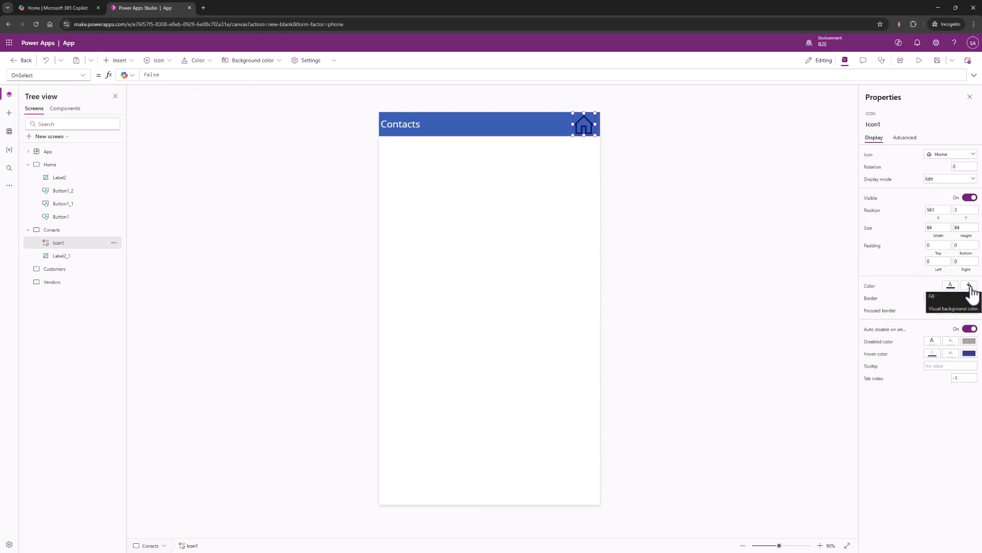
Set the color of the Home icon in the Contacts header to white.
left_click(974, 155)
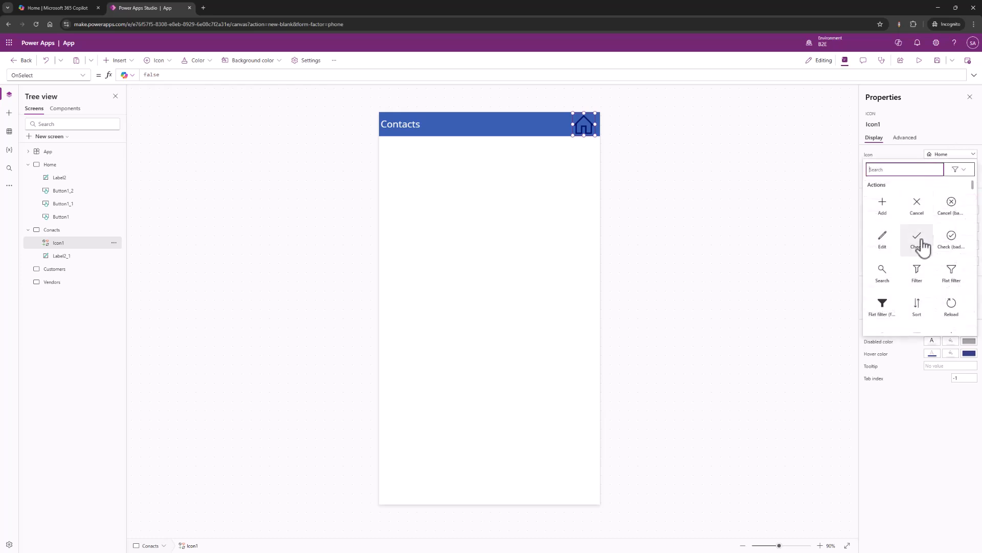
left_click(943, 147)
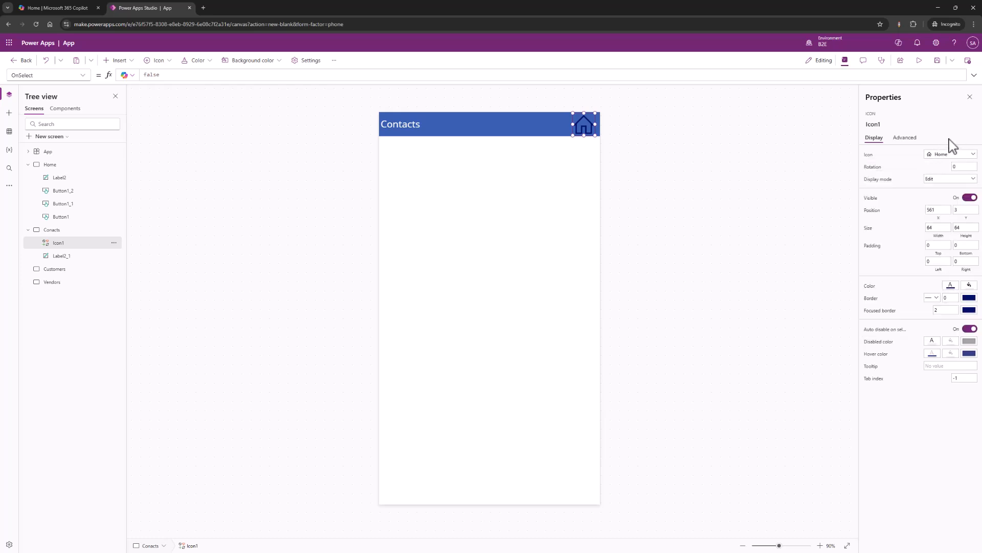
left_click(950, 287)
left_click(821, 345)
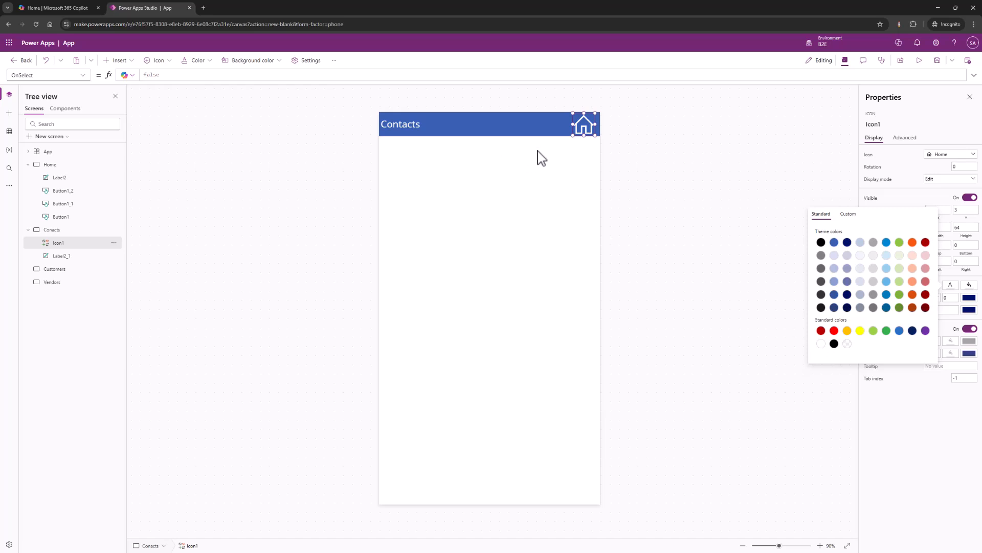
left_click(524, 169)
left_click_drag(599, 155, 376, 103)
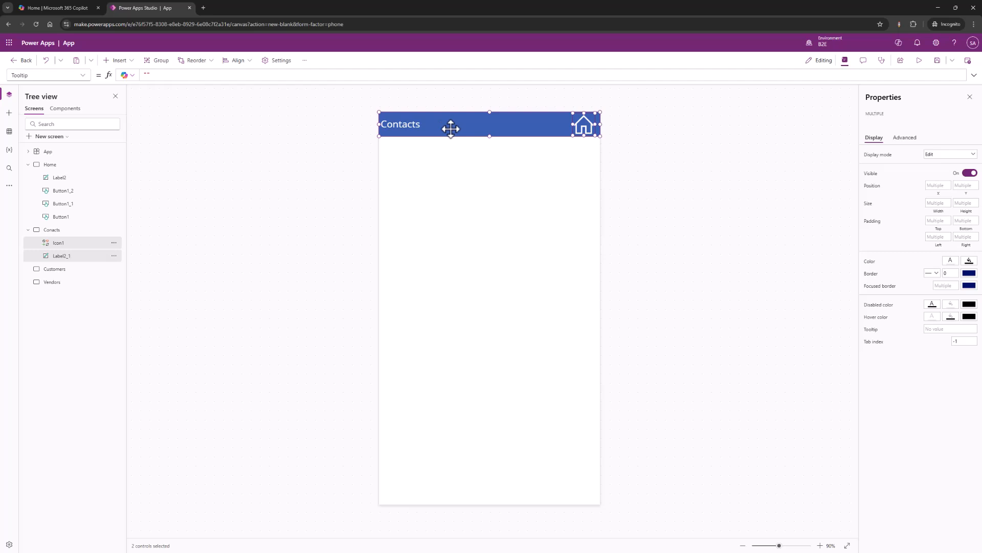
right_click(450, 128)
left_click(450, 153)
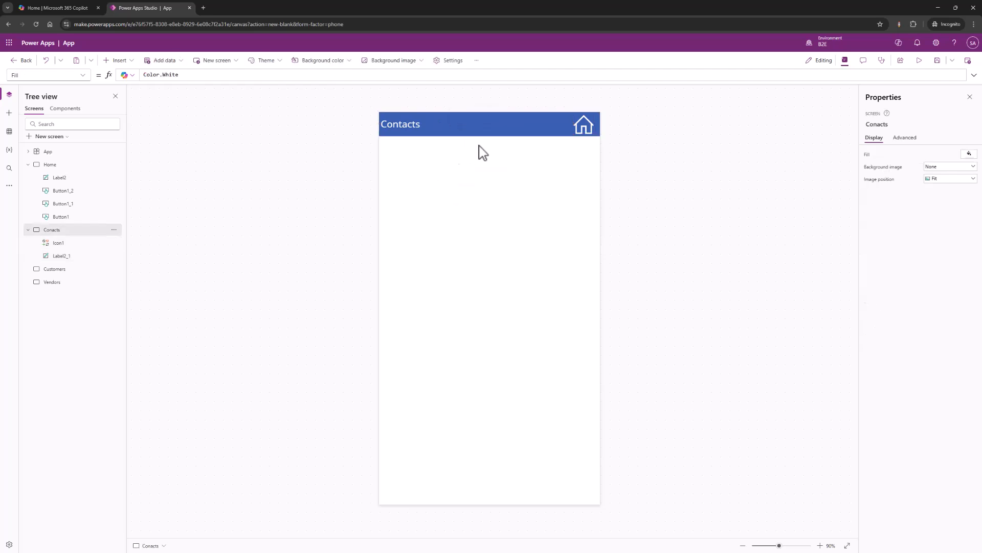
Set the OnSelect formula of the Home icon in the Contacts header to Navigate(Home).
left_click(585, 128)
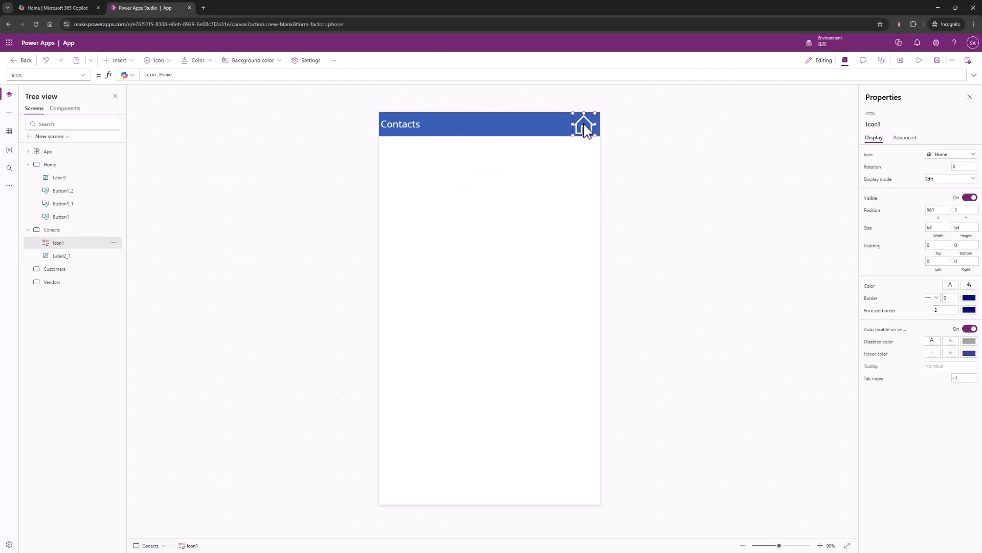
left_click(82, 76)
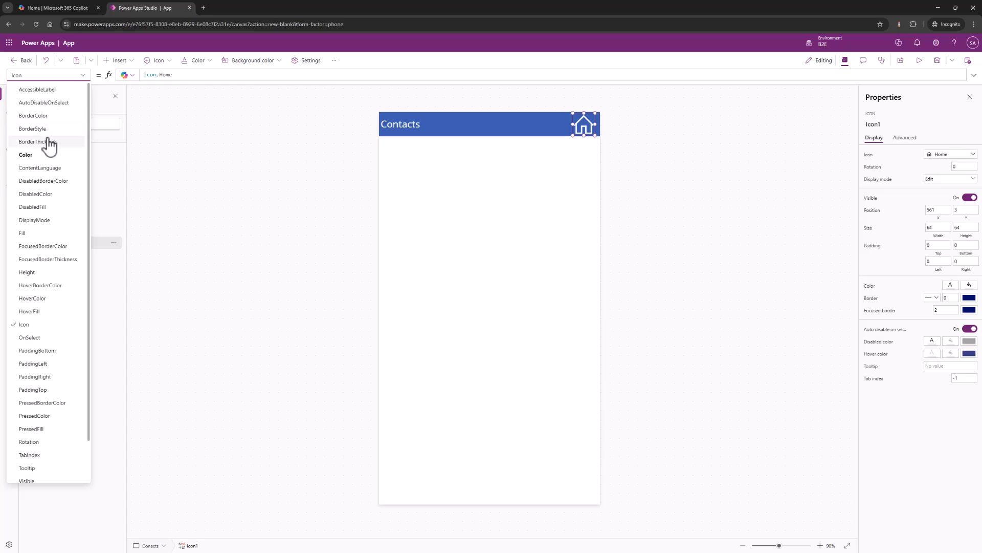
key("BackSpace")
key("BackSpace")
key("BackSpace")
key("BackSpace")
type("on")
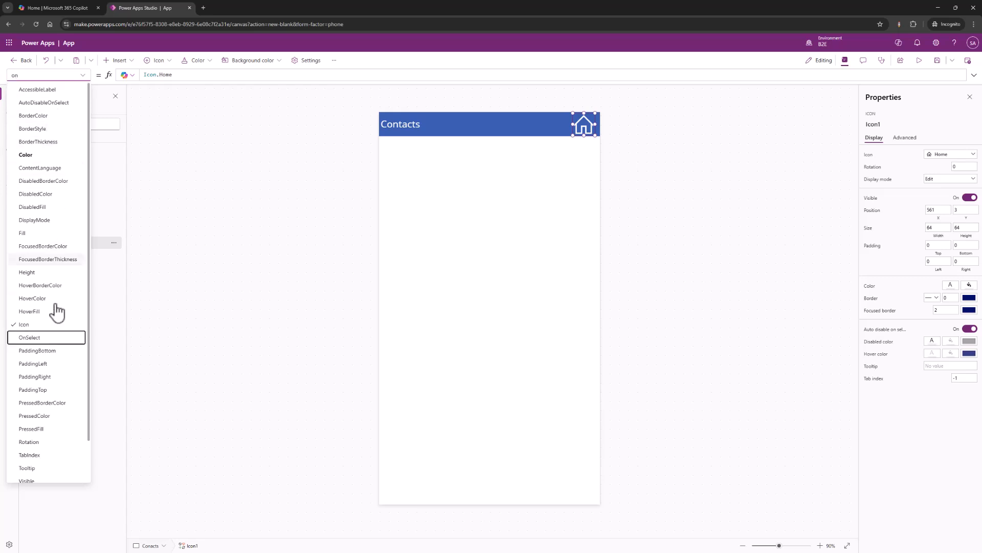
left_click(48, 338)
double_click(160, 76)
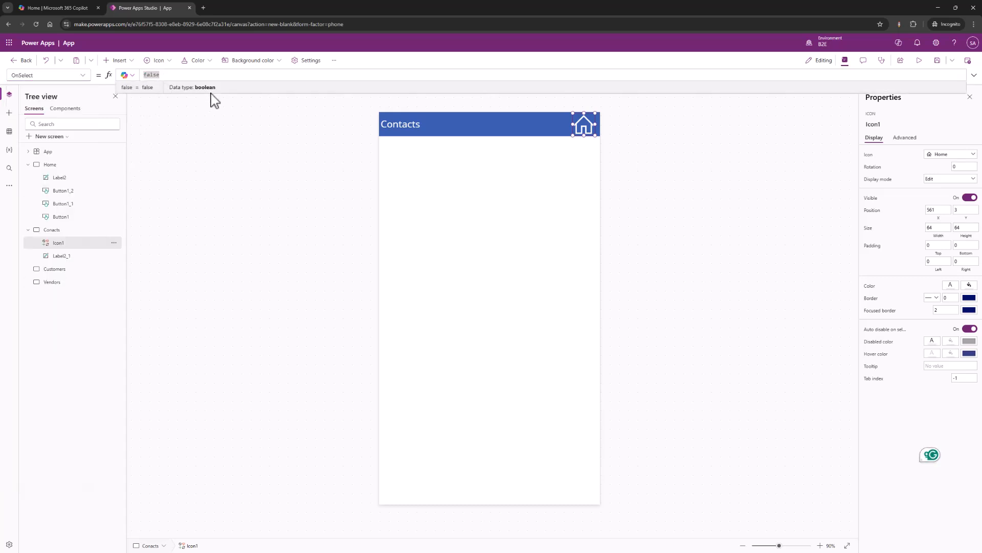
type("Na")
key("BackSpace")
key("BackSpace")
key("BackSpace")
key("BackSpace")
key("BackSpace")
key("BackSpace")
key("BackSpace")
key("BackSpace")
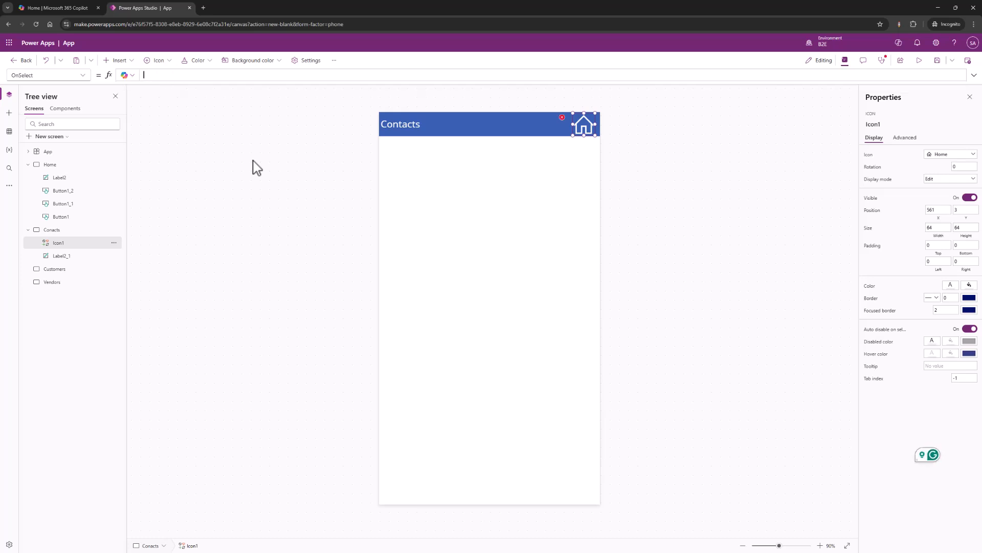
type("Navigate")
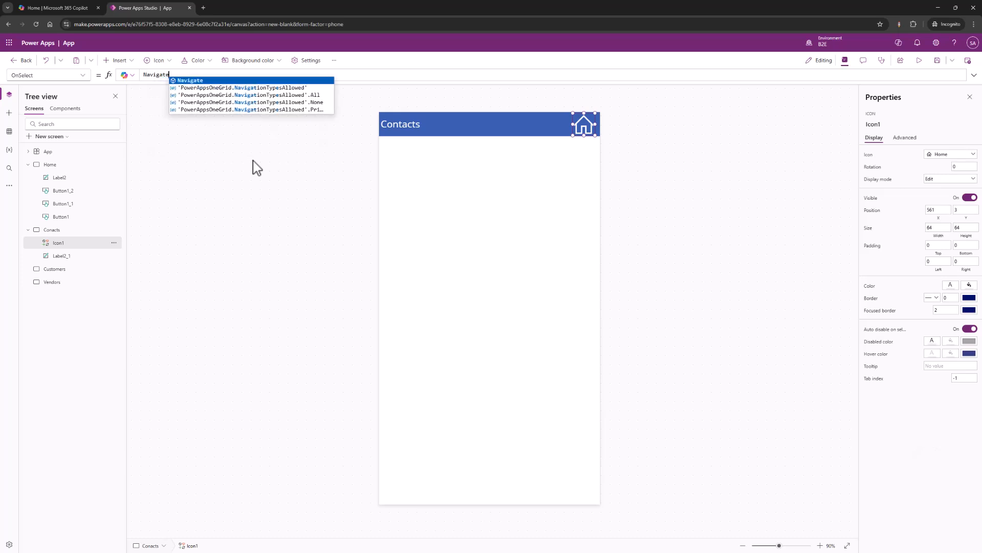
type("(")
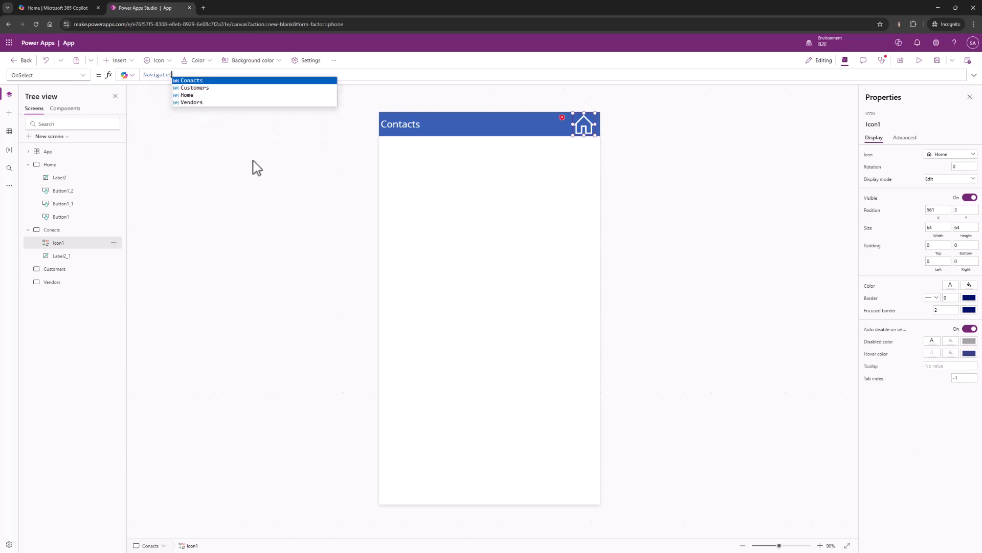
left_click(188, 96)
type(")")
left_click(561, 191)
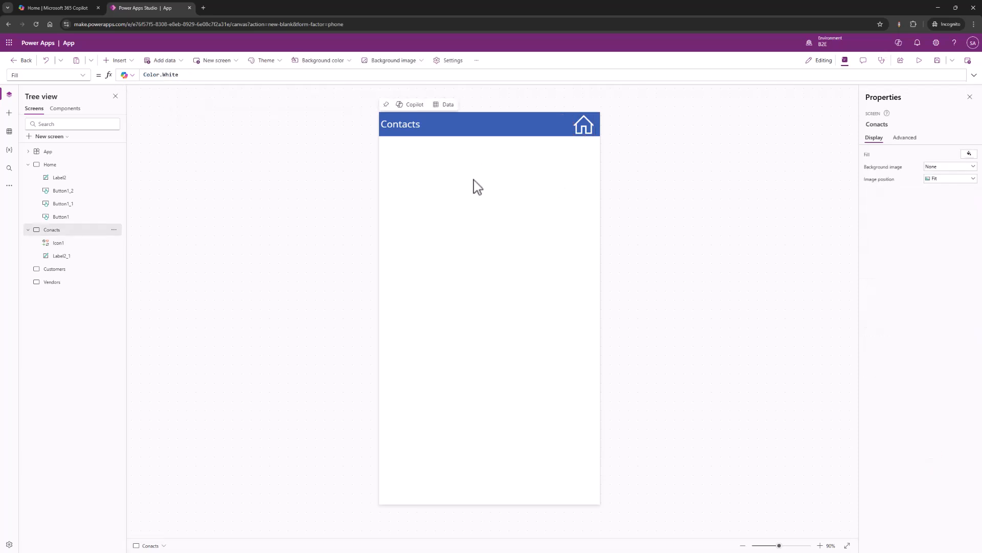
left_click(587, 130)
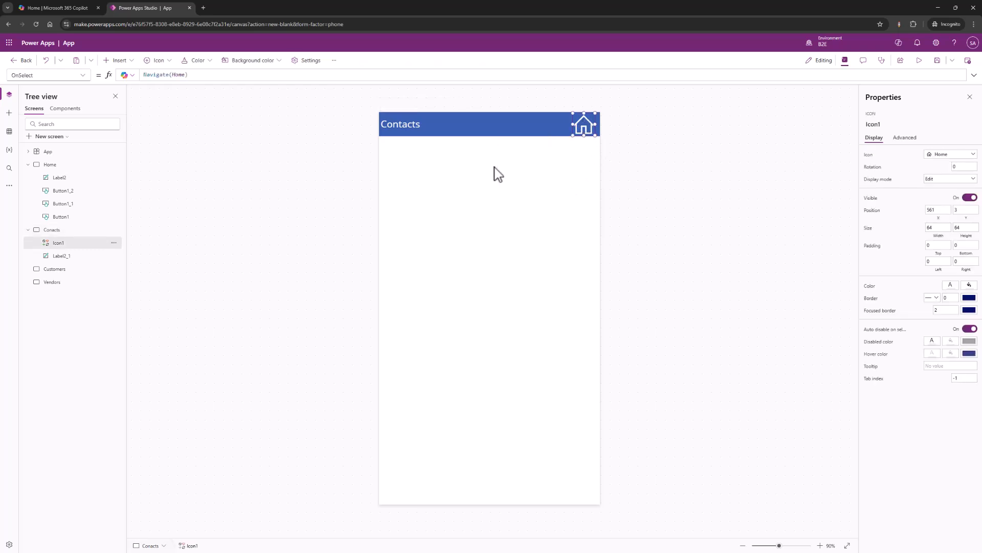
Copy the header label and Home icon together from the Conacts screen onto the Customers and Vendors screens.
left_click(478, 152)
left_click(455, 122)
left_click(573, 164)
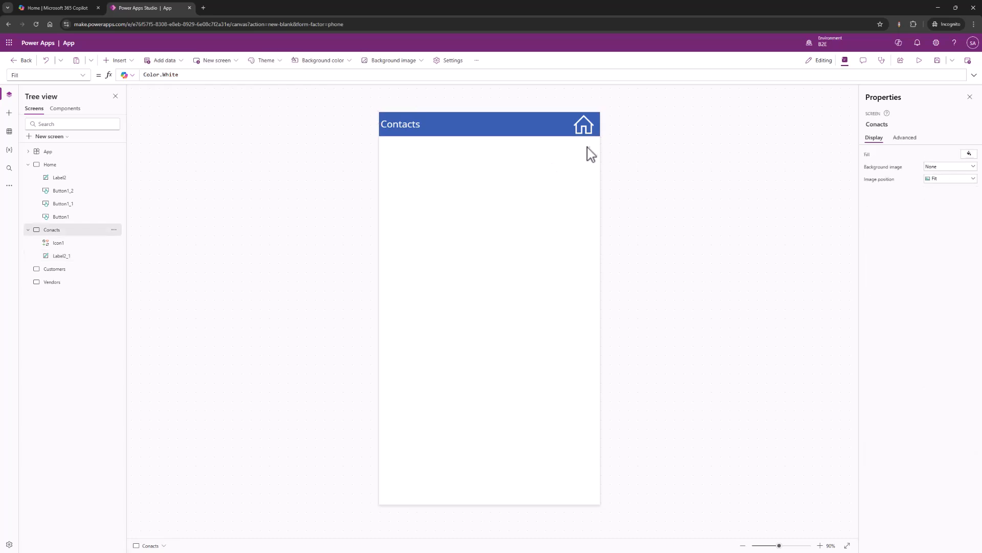
key("ctrl+a")
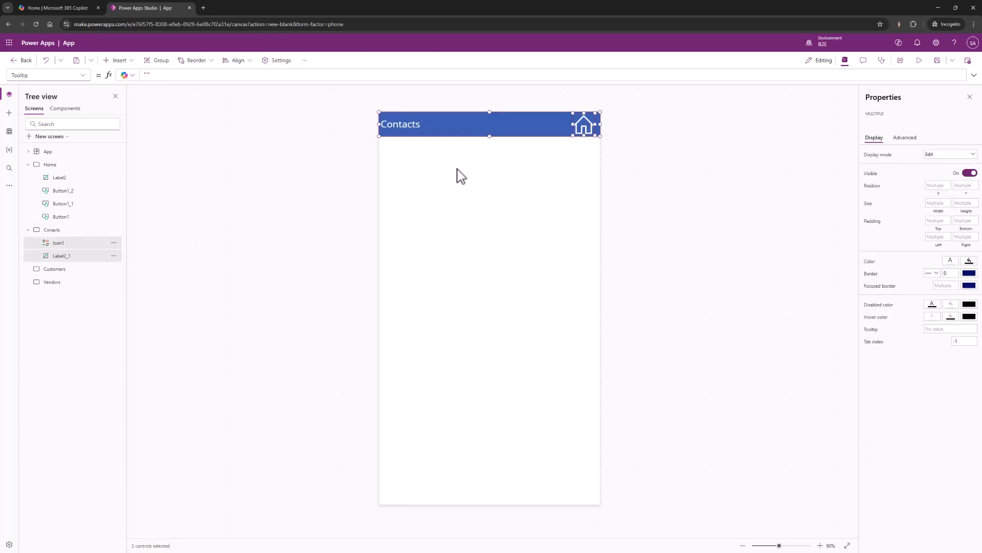
left_click(61, 270)
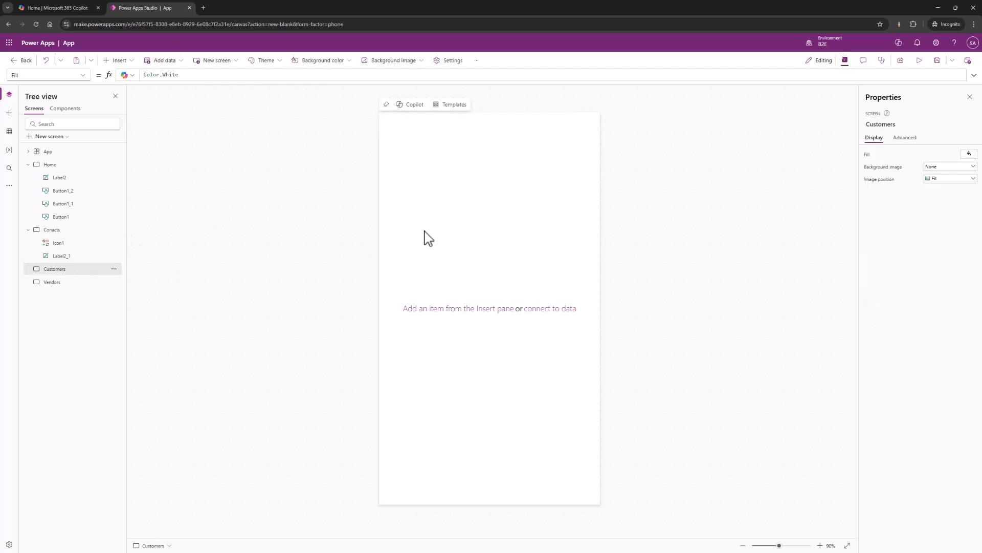
key("ctrl+v")
left_click(52, 308)
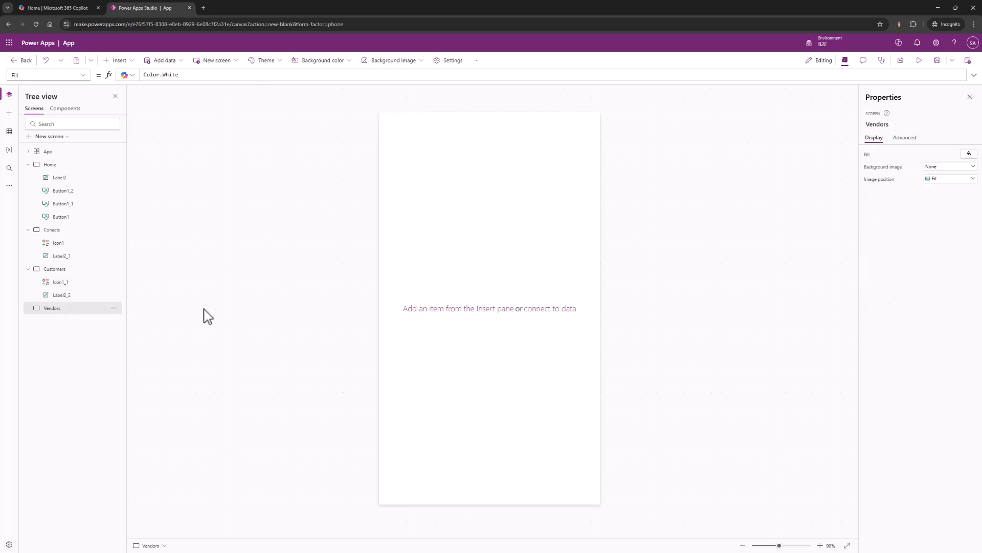
key("ctrl+v")
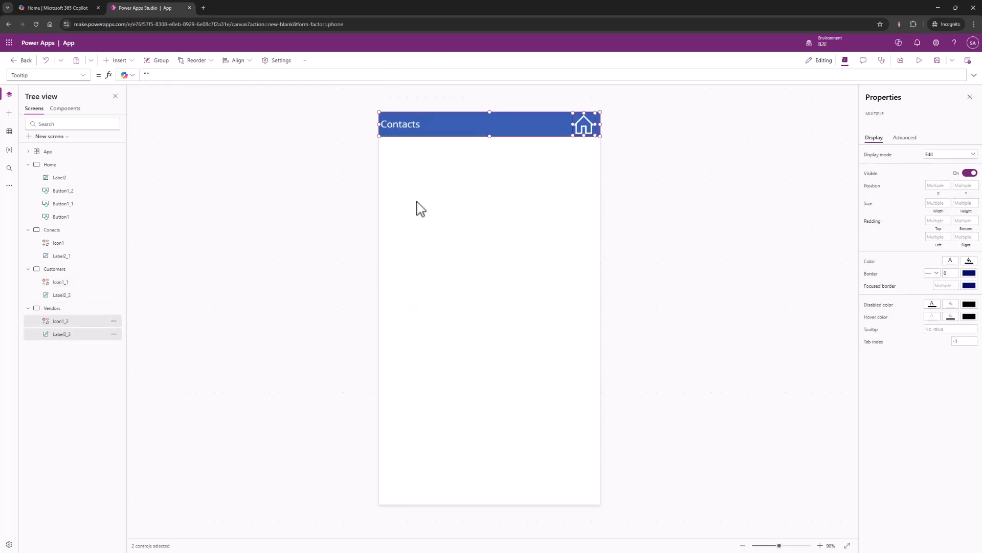
Set the header label's text on the Customers screen to Customers.
left_click(63, 271)
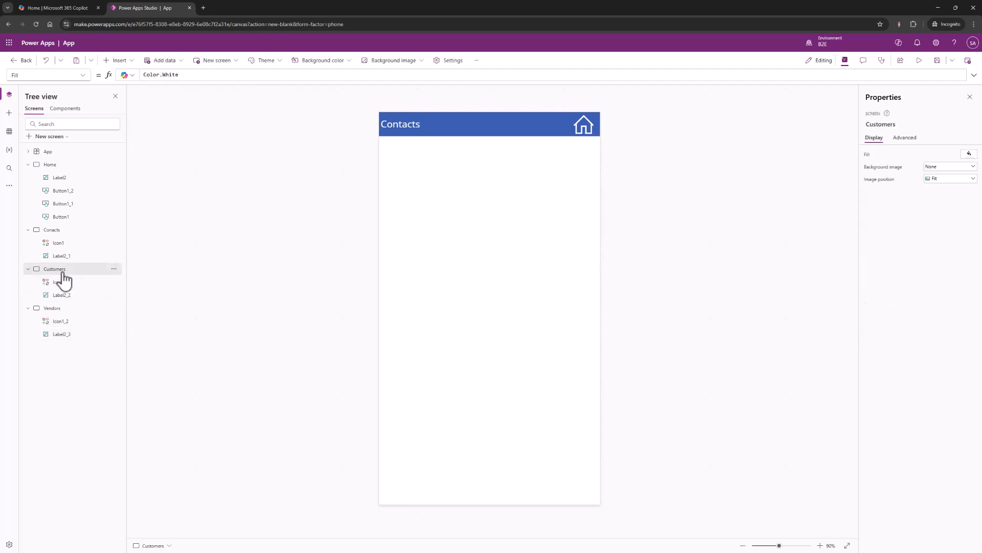
left_click(402, 125)
double_click(406, 125)
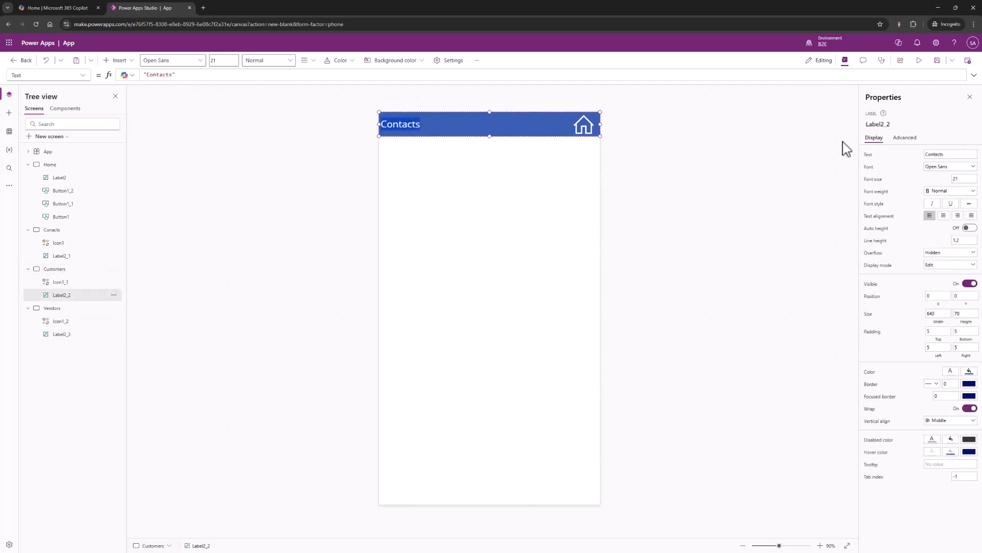
double_click(933, 154)
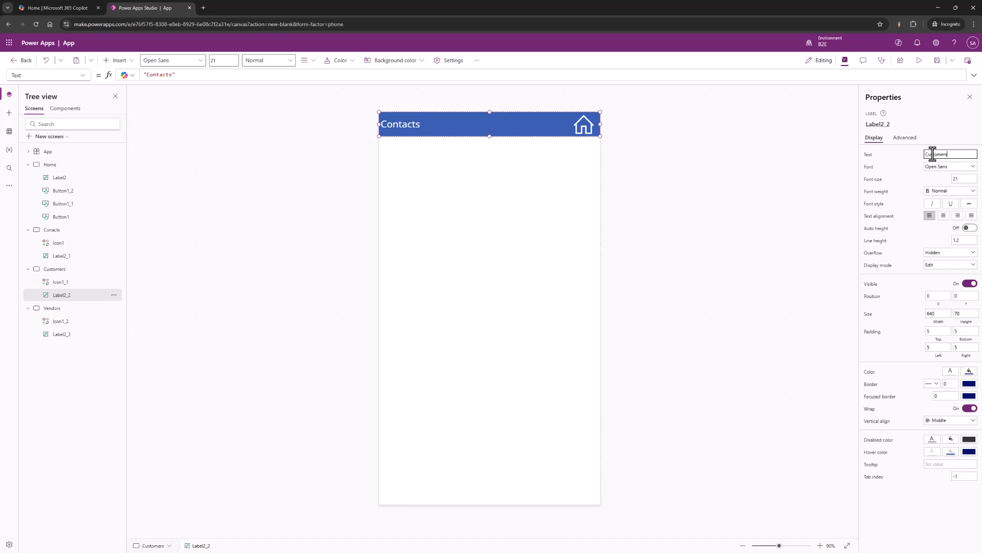
Set the header label's text on the Vendors screen to Vendors.
left_click(68, 309)
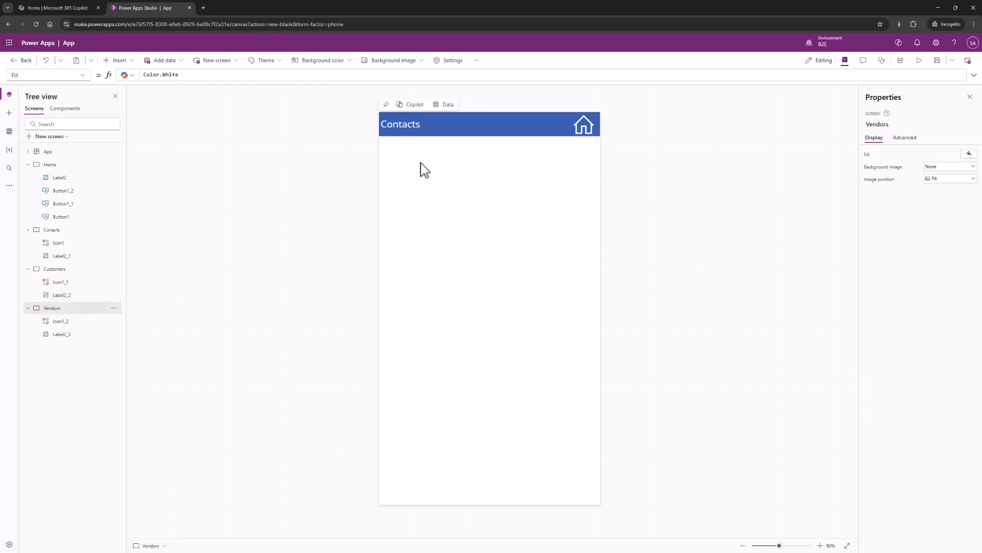
left_click(413, 131)
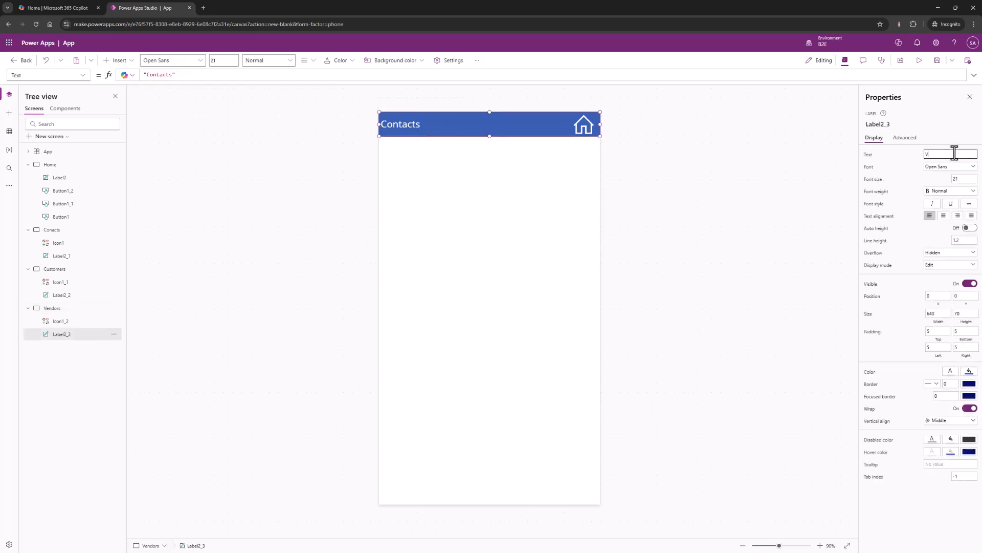
left_click(516, 316)
Set the OnSelect formula of the Home screen's Contacts button to Navigate(Conacts).
left_click(66, 166)
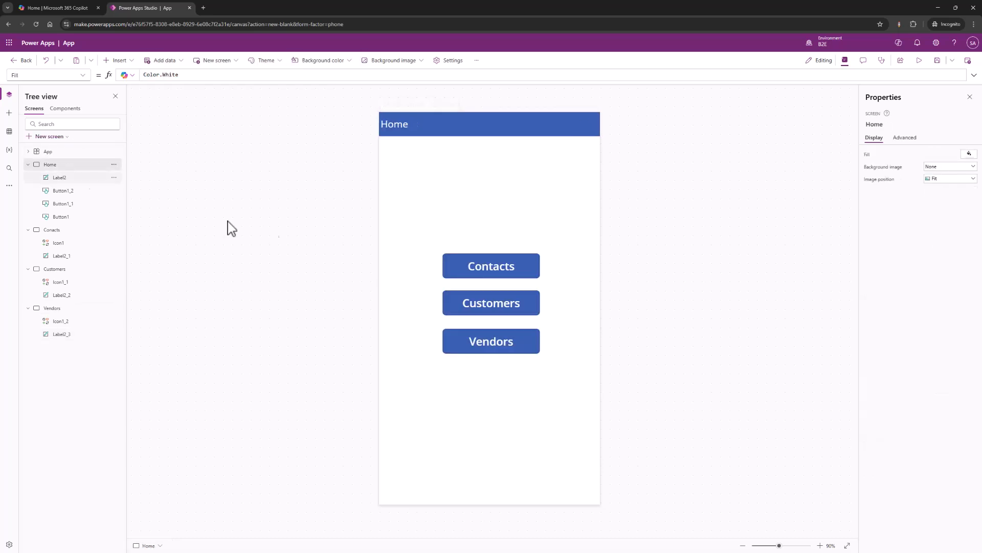
left_click(495, 264)
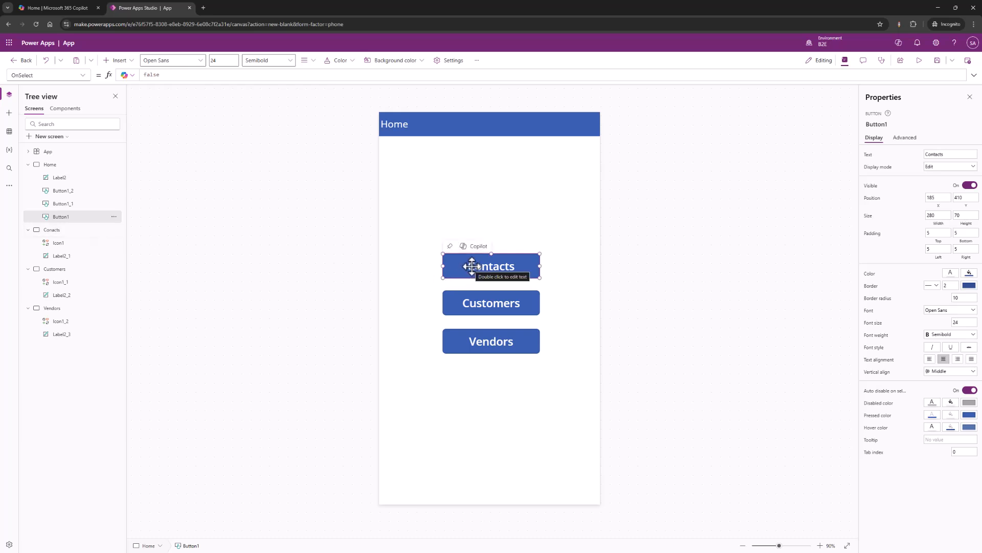
left_click(212, 74)
key("ctrl+a")
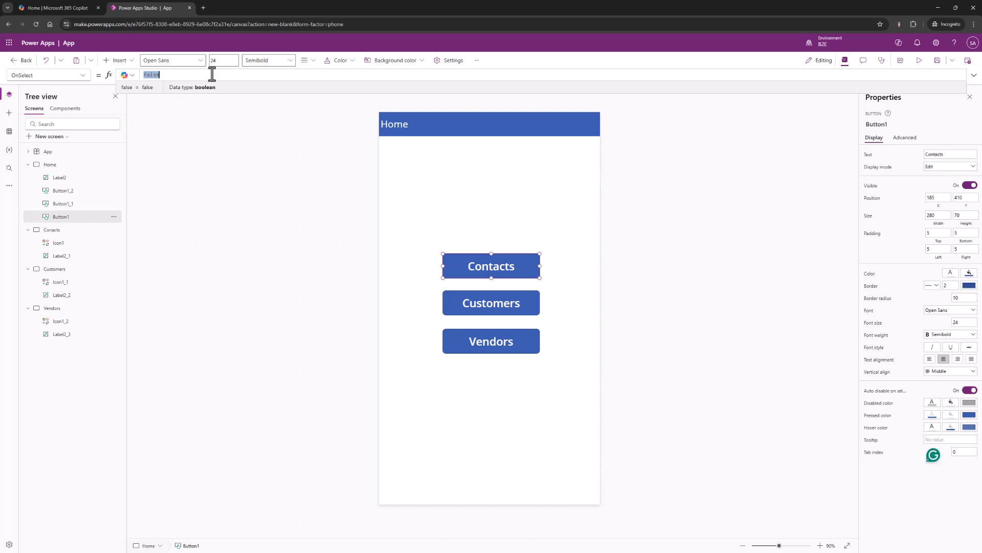
type("Naviga")
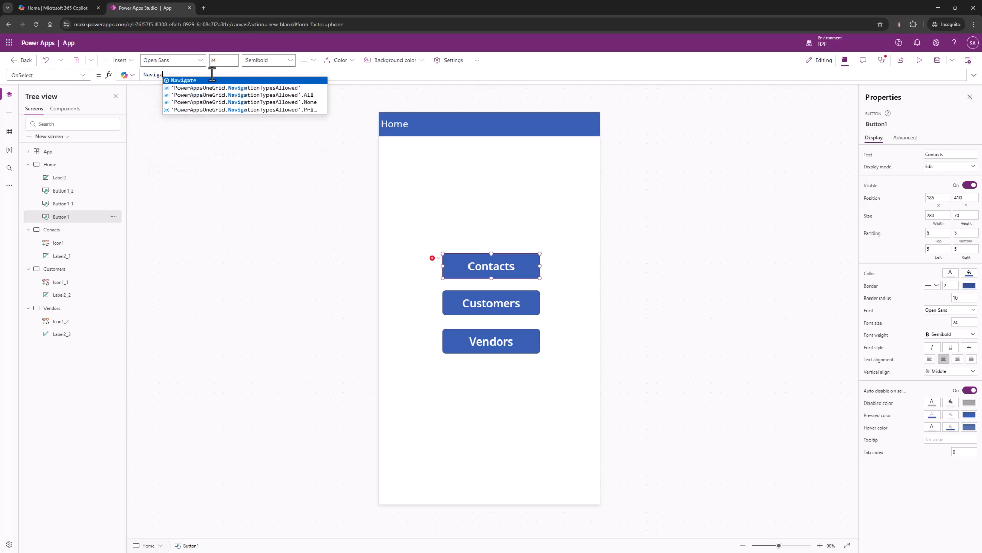
type("te(")
key("BackSpace")
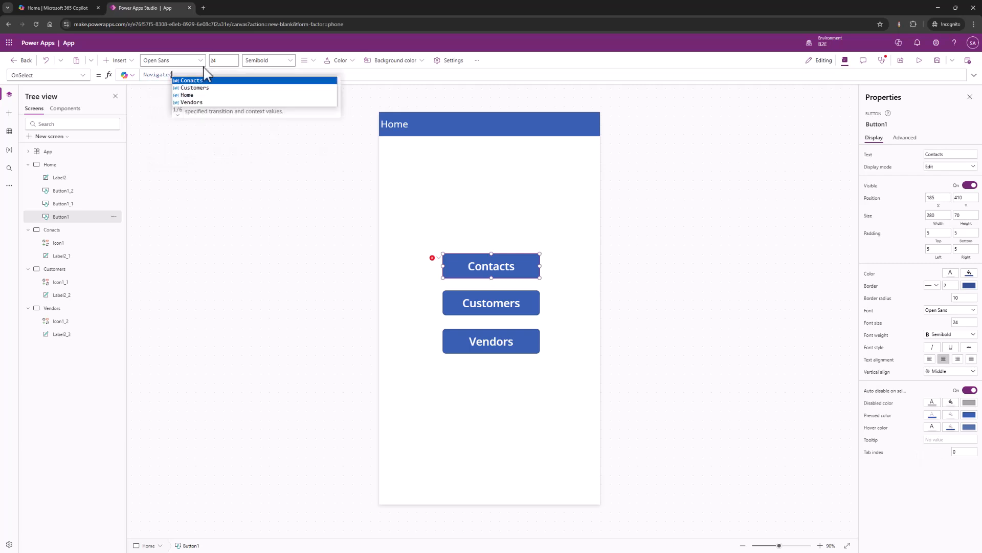
key("Tab")
type(")")
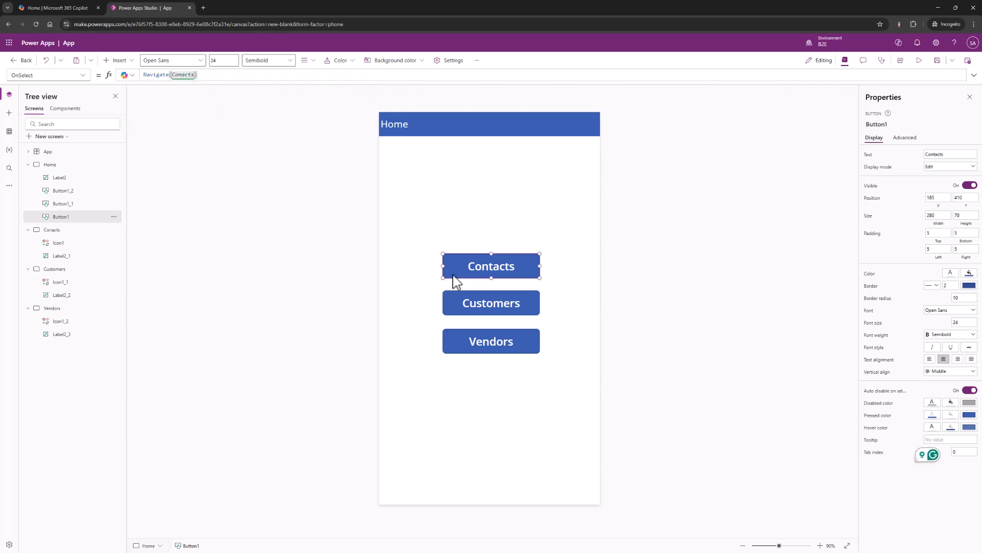
Set the OnSelect formula of the Home screen's Customers button to Navigate(Customers).
left_click(479, 299)
double_click(164, 75)
type("Navig")
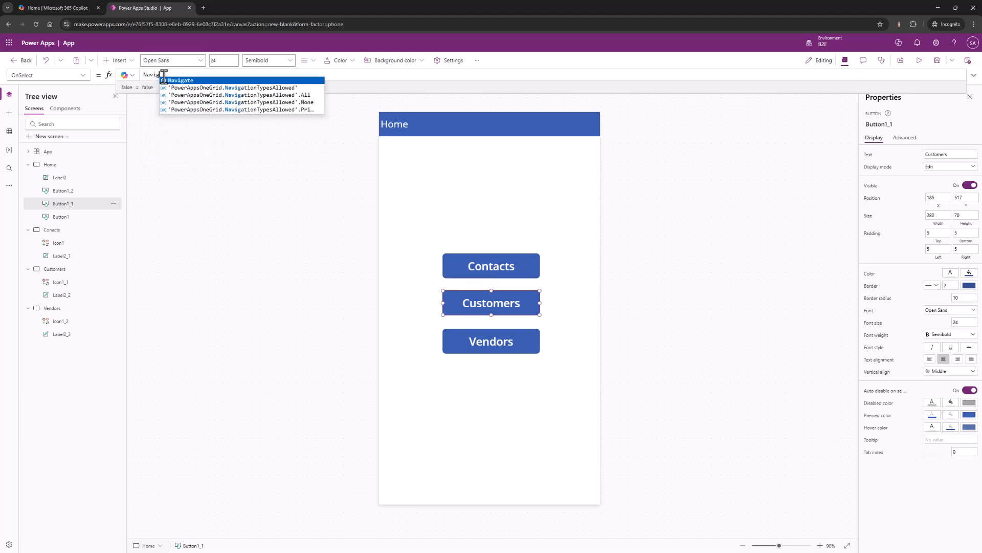
type("ate(")
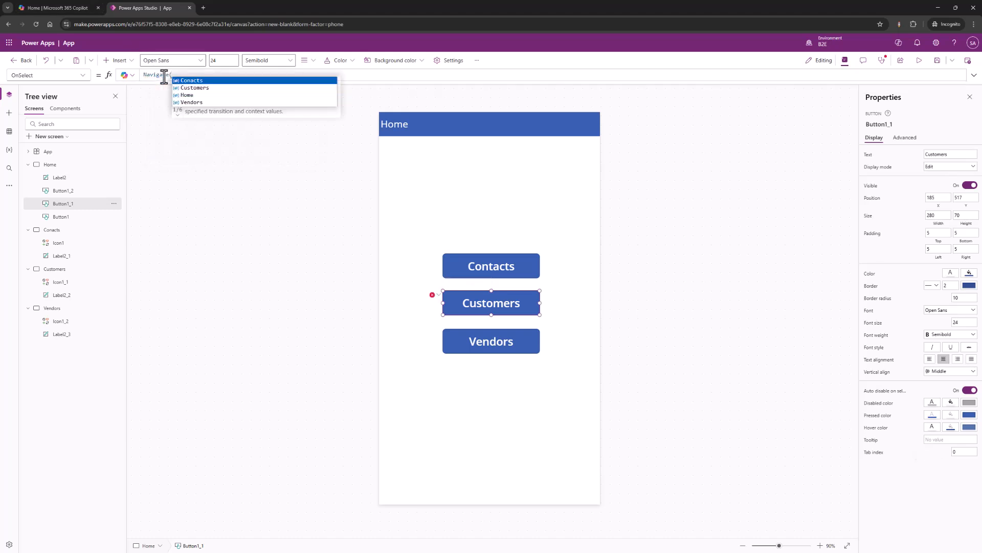
left_click(187, 87)
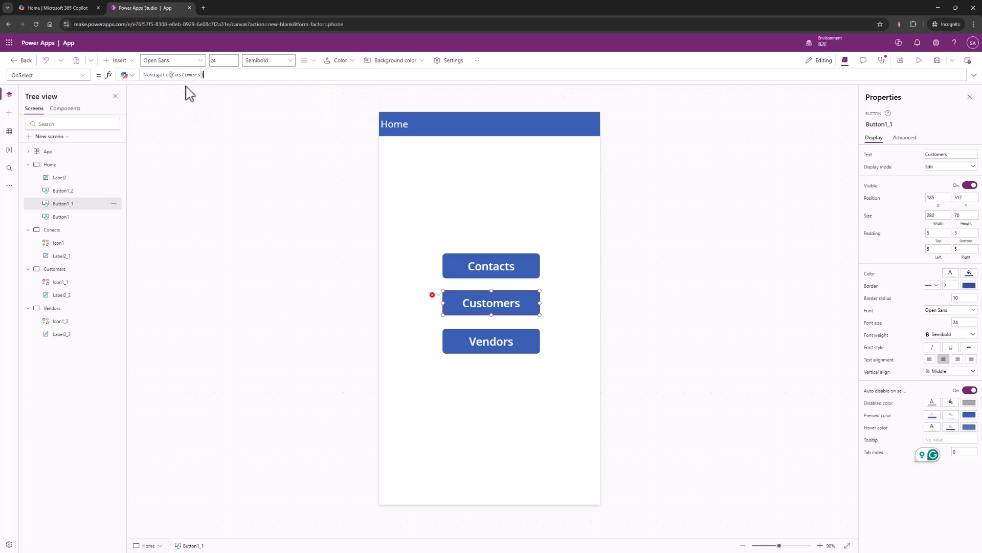
Set the OnSelect formula of the Home screen's Vendors button to Navigate(Vendors).
left_click(514, 348)
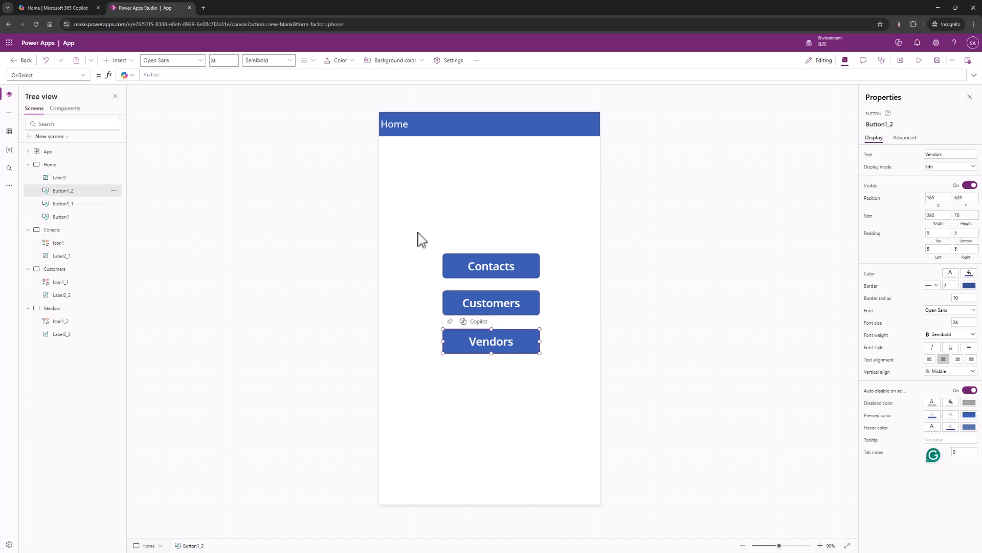
left_click(216, 75)
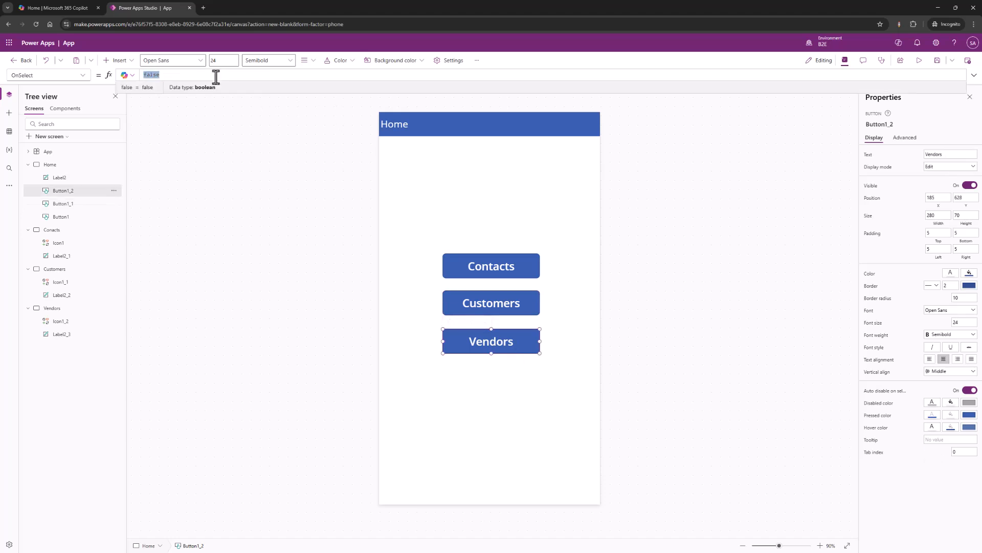
type("Navigate")
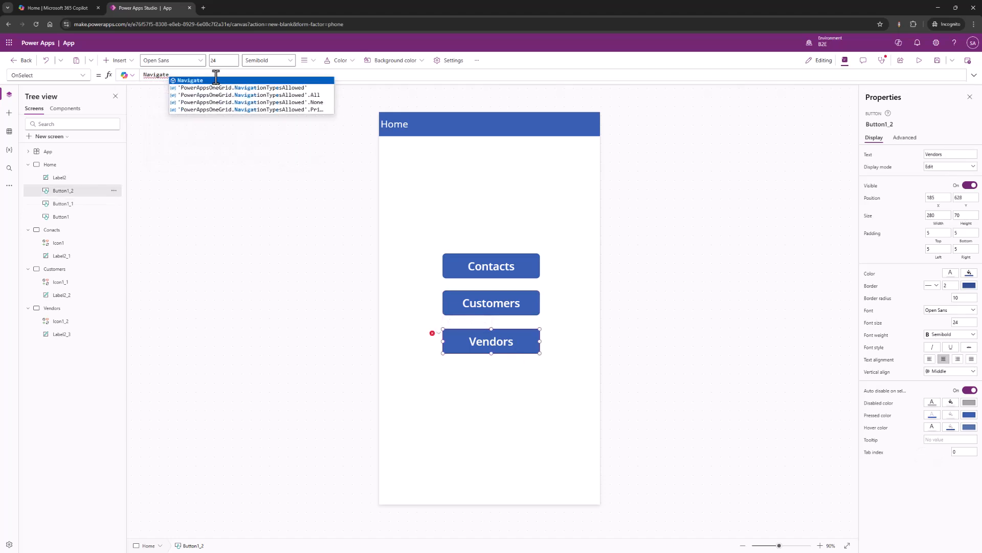
type("(")
left_click(210, 102)
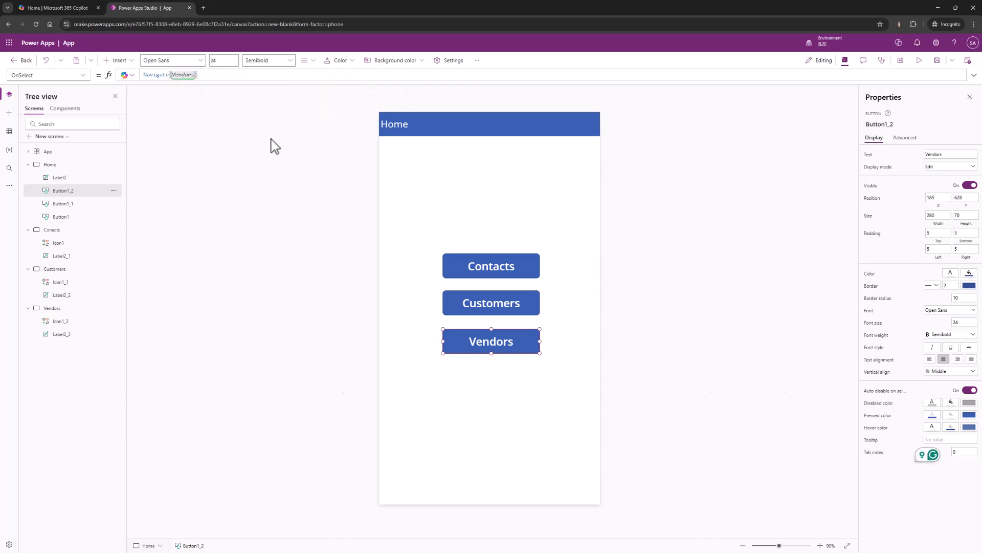
left_click(420, 207)
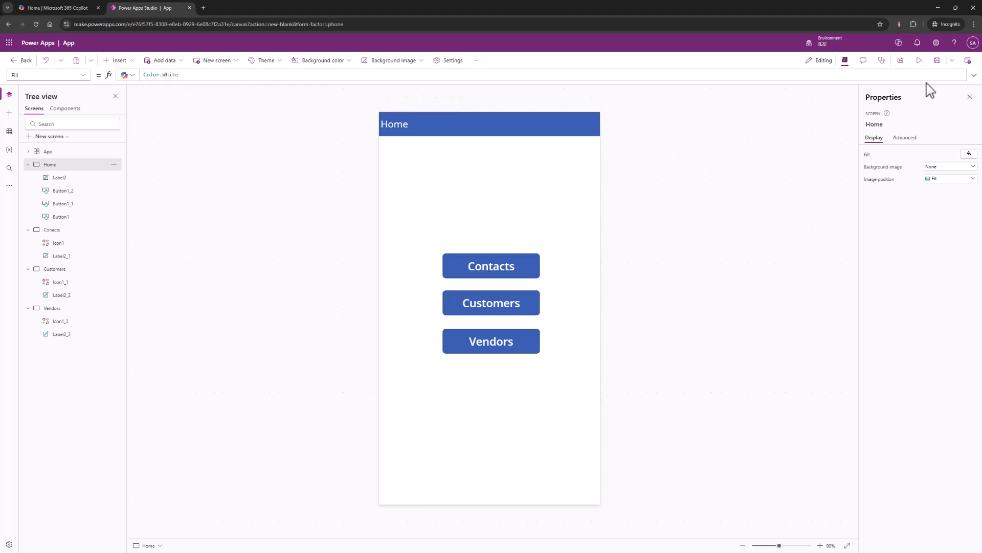
Preview the app, test the three navigation buttons and the Home icons, and exit the preview from the Contacts screen.
left_click(919, 62)
left_click(503, 264)
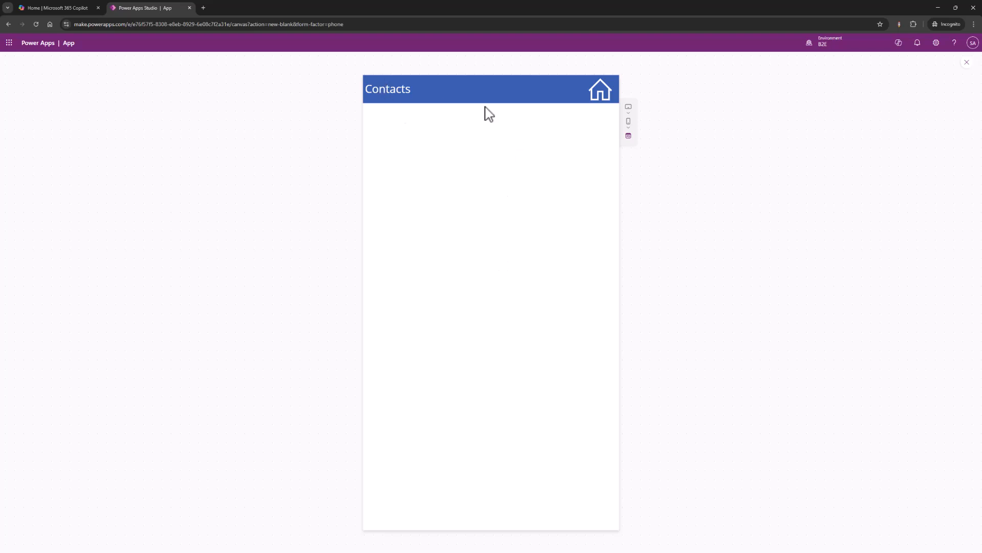
left_click(605, 97)
left_click(511, 301)
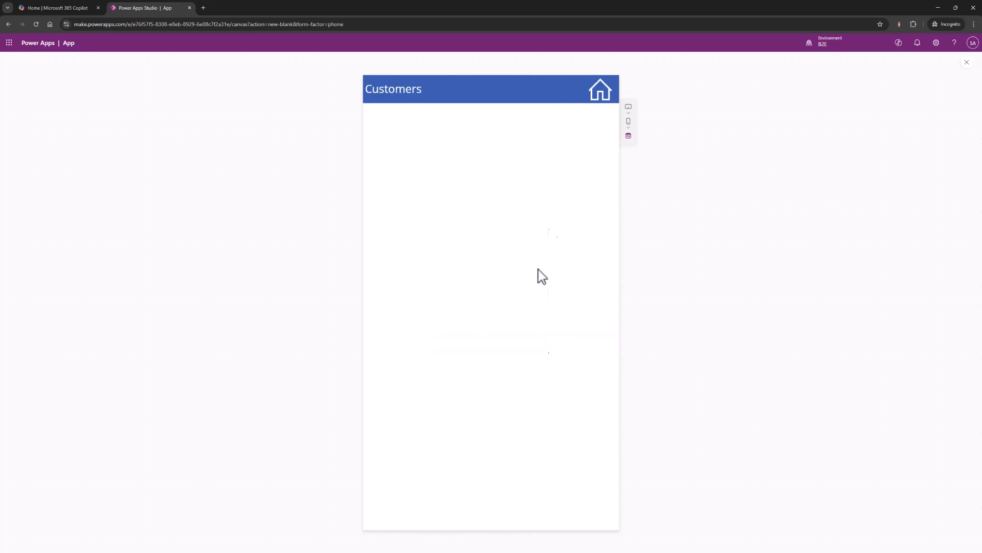
left_click(605, 94)
left_click(484, 349)
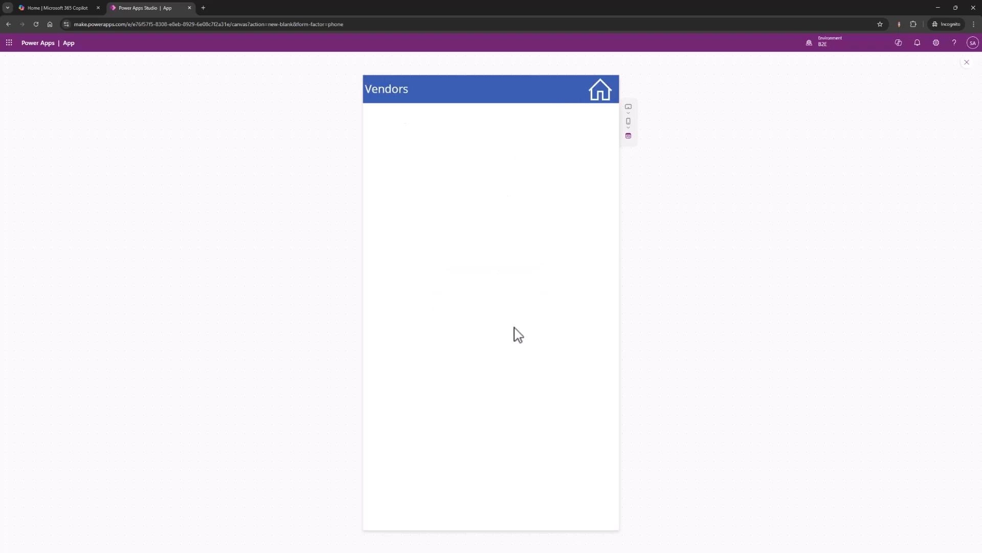
left_click(608, 95)
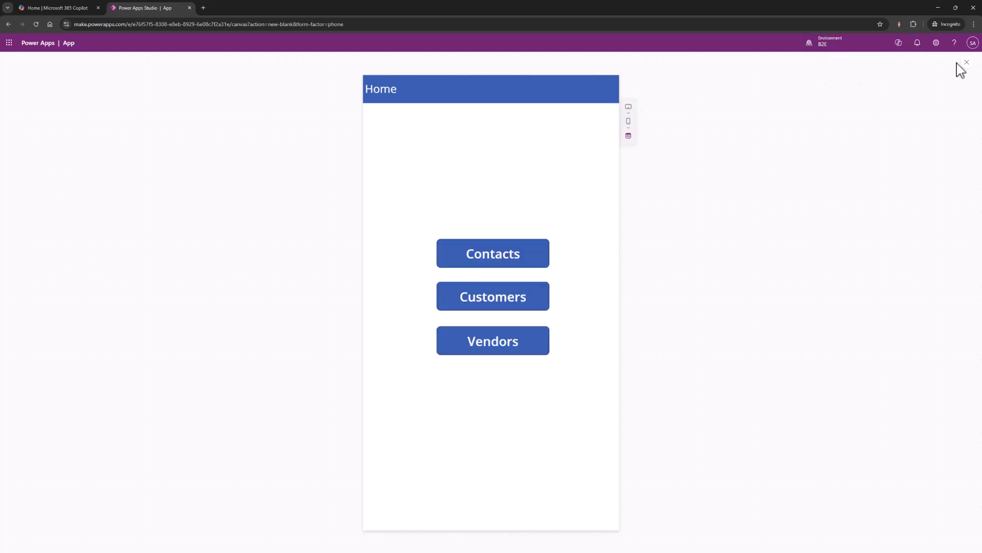
left_click(522, 251)
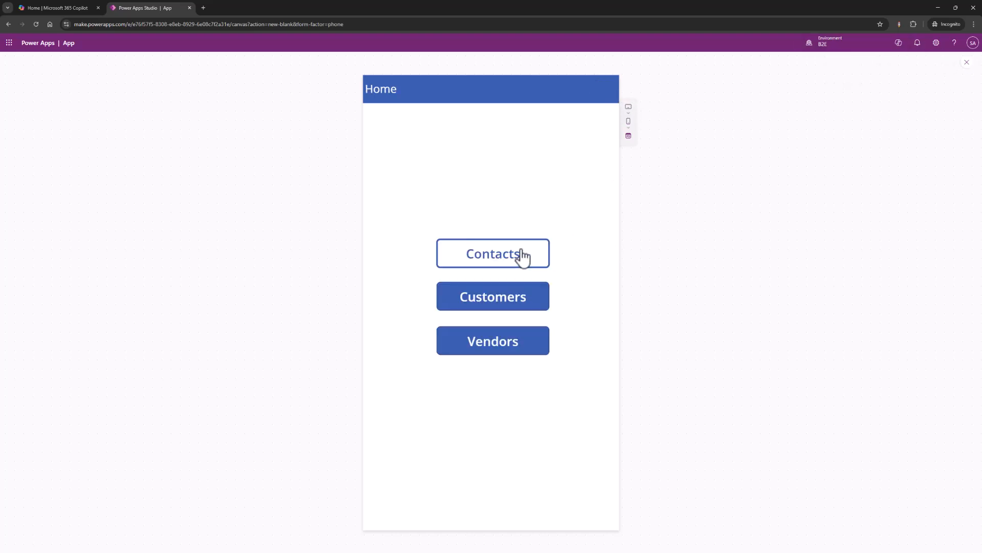
left_click(965, 62)
left_click(578, 327)
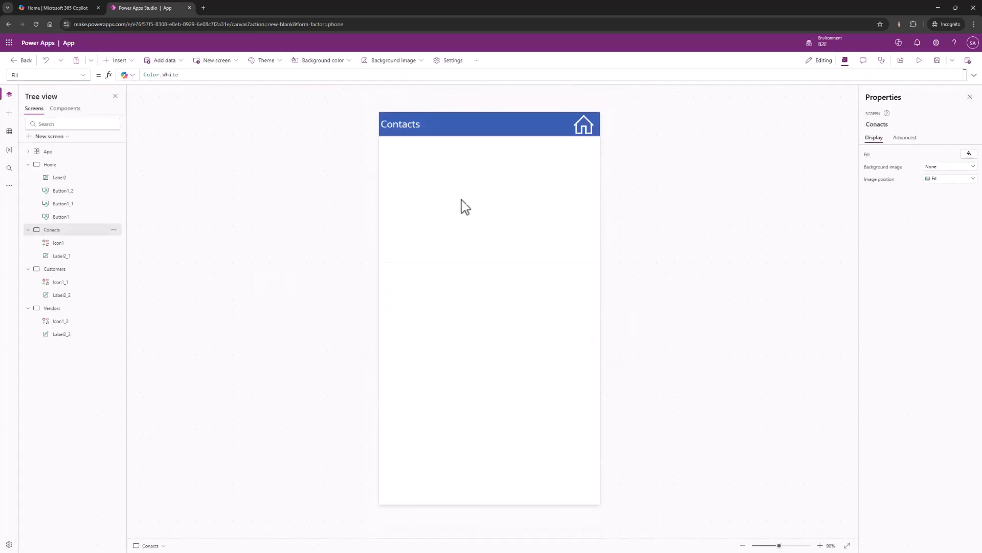
Insert a vertical gallery on the Conacts screen and fit it below the header at Y 70, 640 wide and 1066 high.
left_click(133, 62)
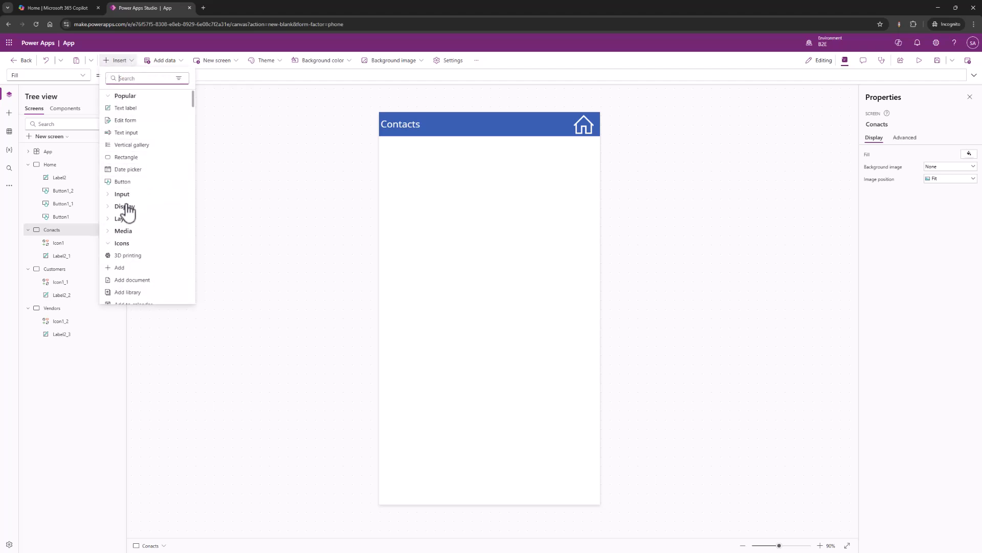
left_click(109, 244)
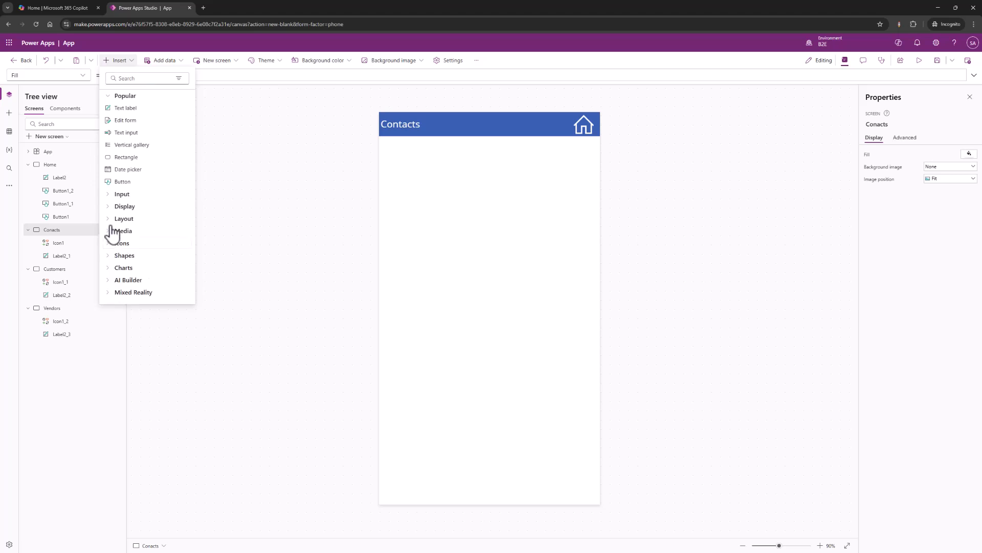
left_click(133, 78)
type("gall")
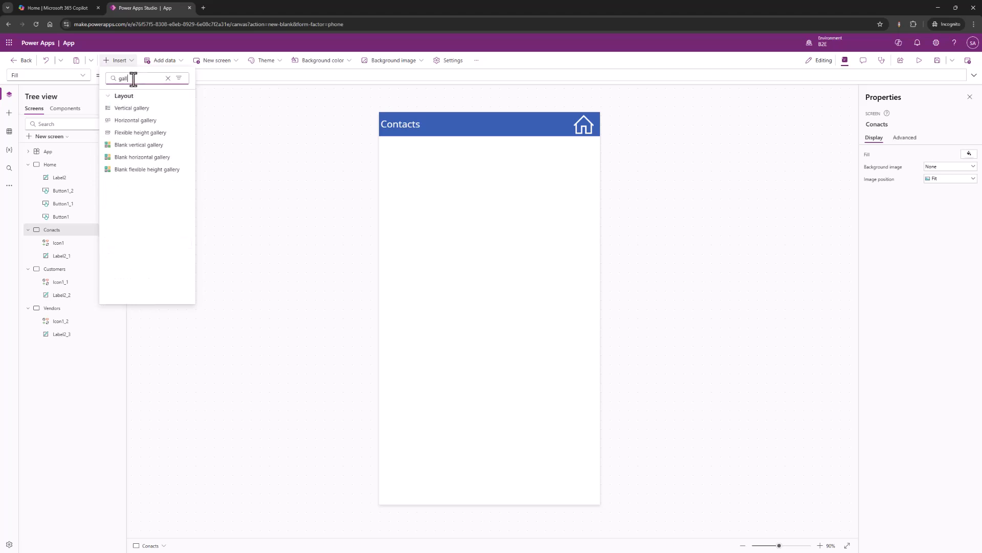
left_click(131, 114)
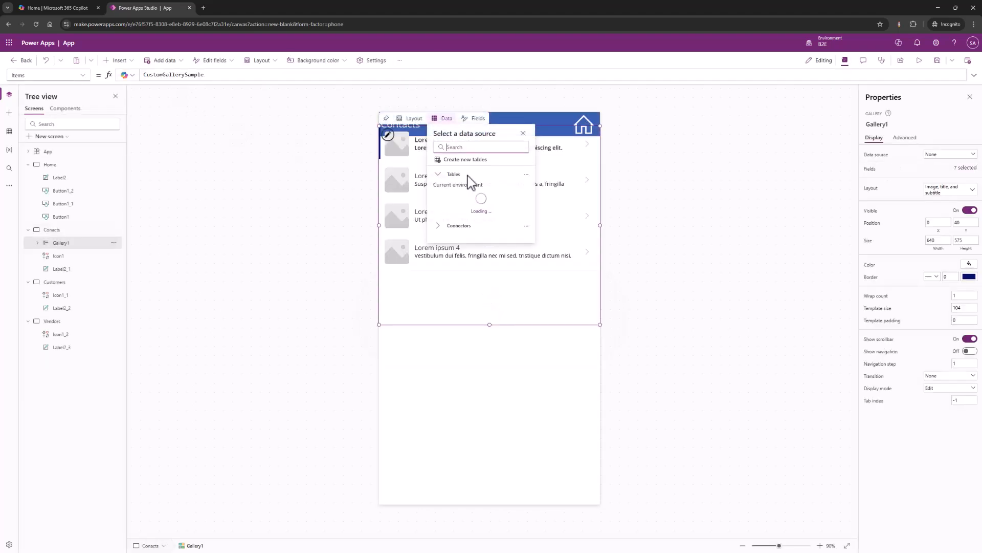
left_click_drag(546, 325, 477, 508)
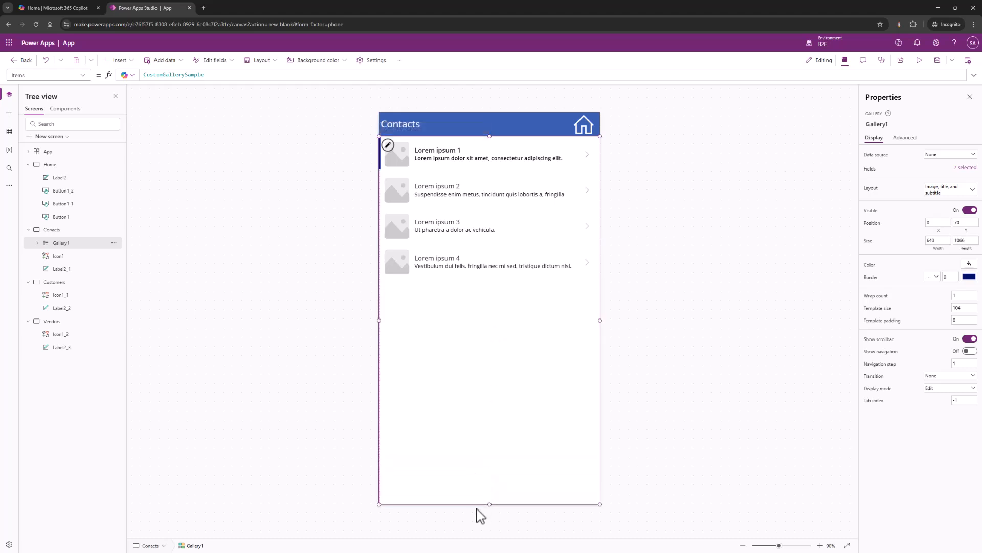
Search the gallery's data sources for Business Central, use the first existing Dynamics 365 Business Central connection, and choose the PRODUCTION - CRONUS USA, Inc. dataset.
left_click(391, 154)
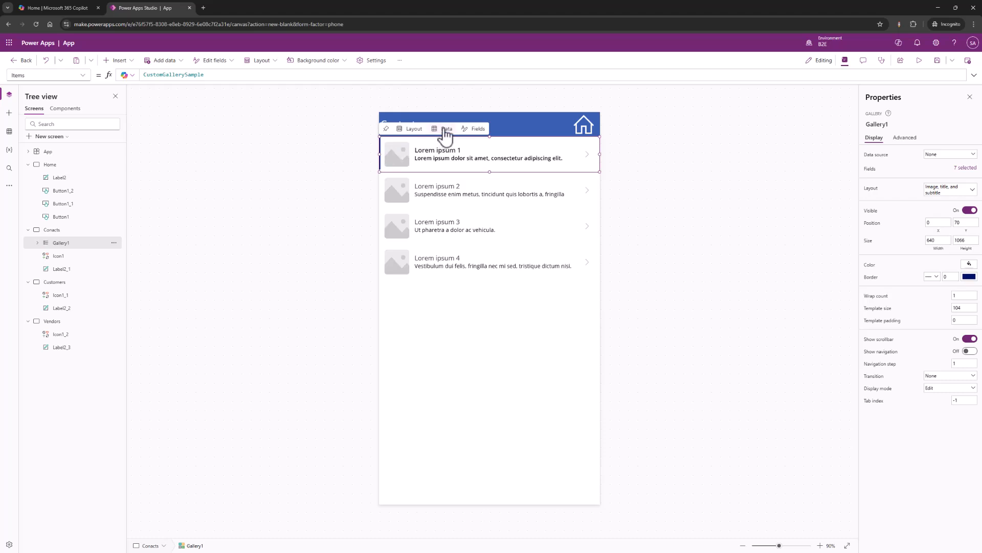
left_click(444, 131)
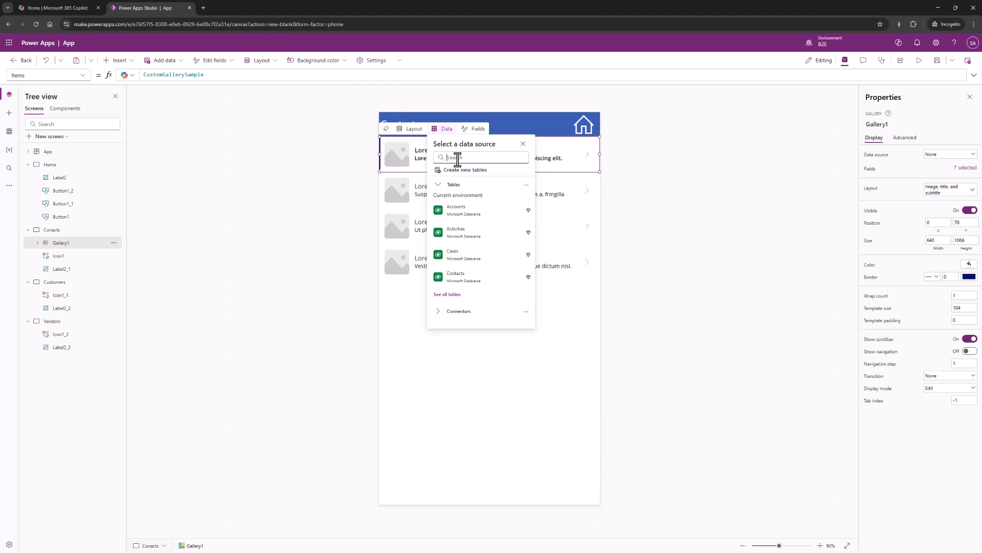
mouse_move(449, 236)
type("Business Central")
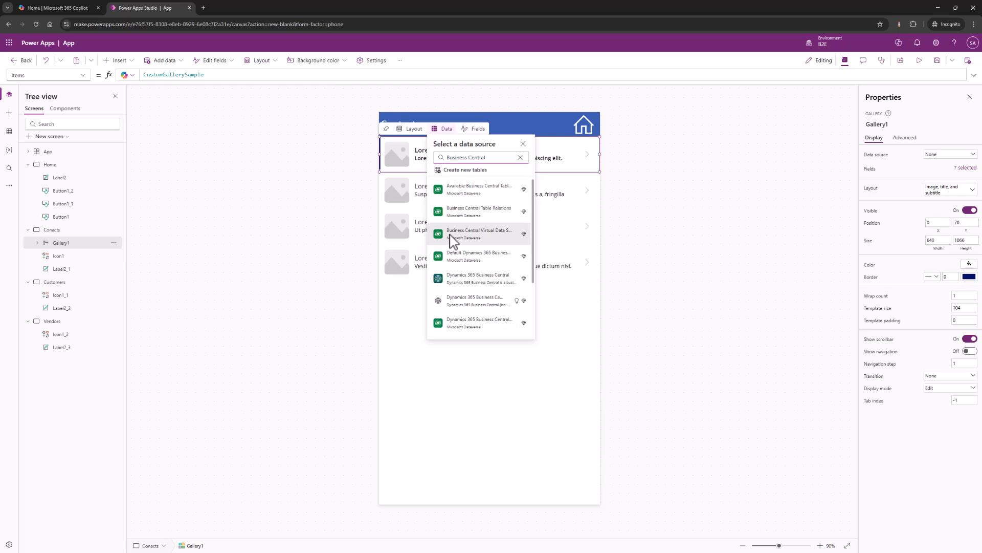
mouse_move(488, 286)
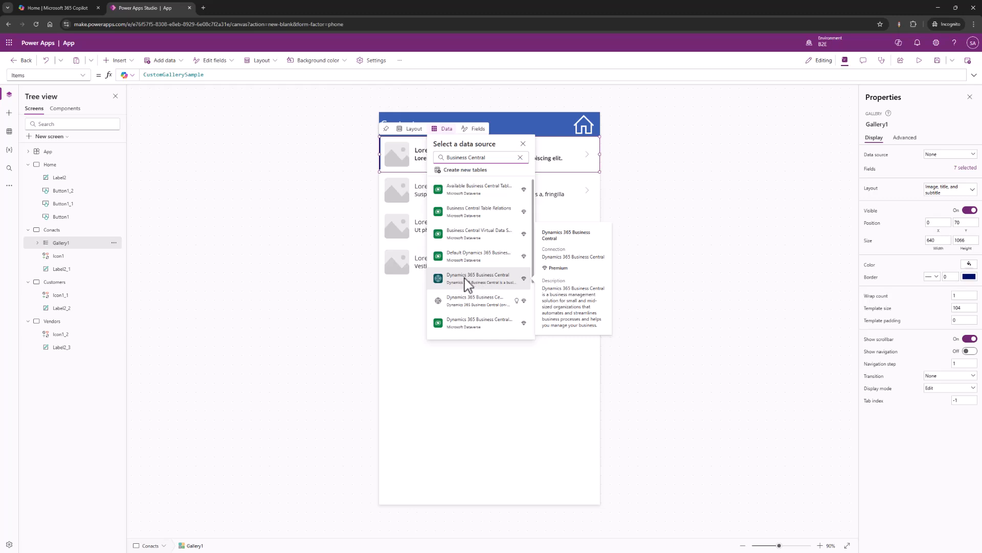
mouse_move(472, 306)
mouse_move(443, 305)
left_click(470, 279)
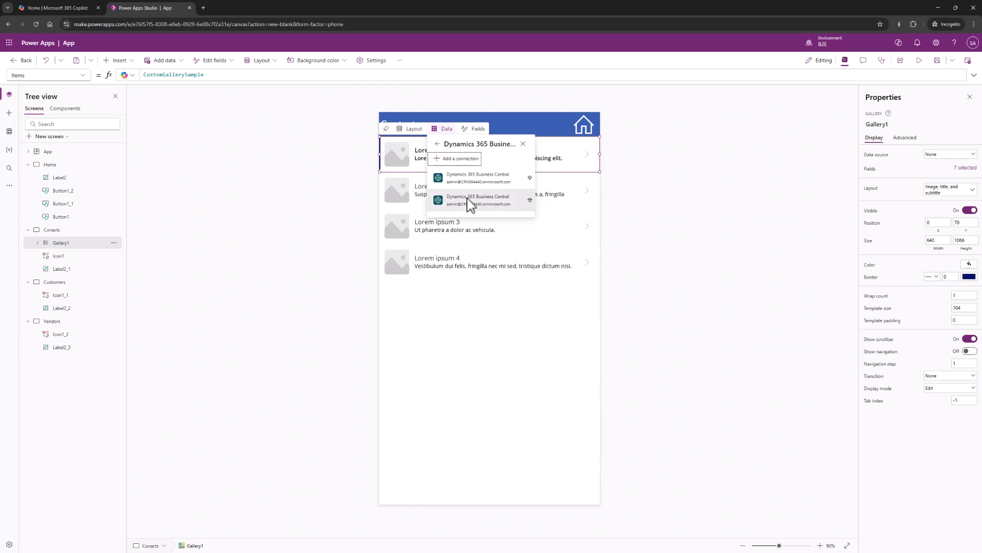
mouse_move(473, 185)
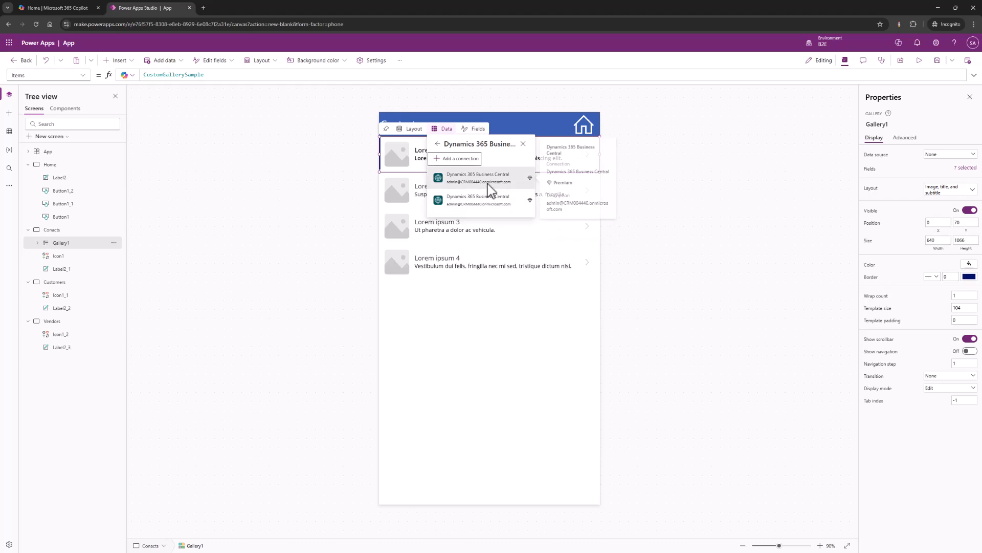
left_click(488, 184)
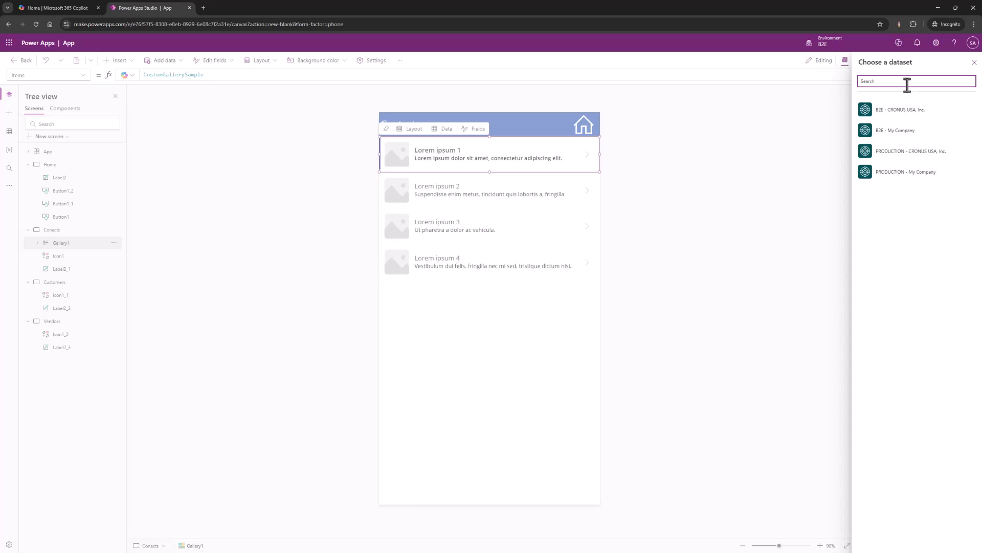
left_click(904, 153)
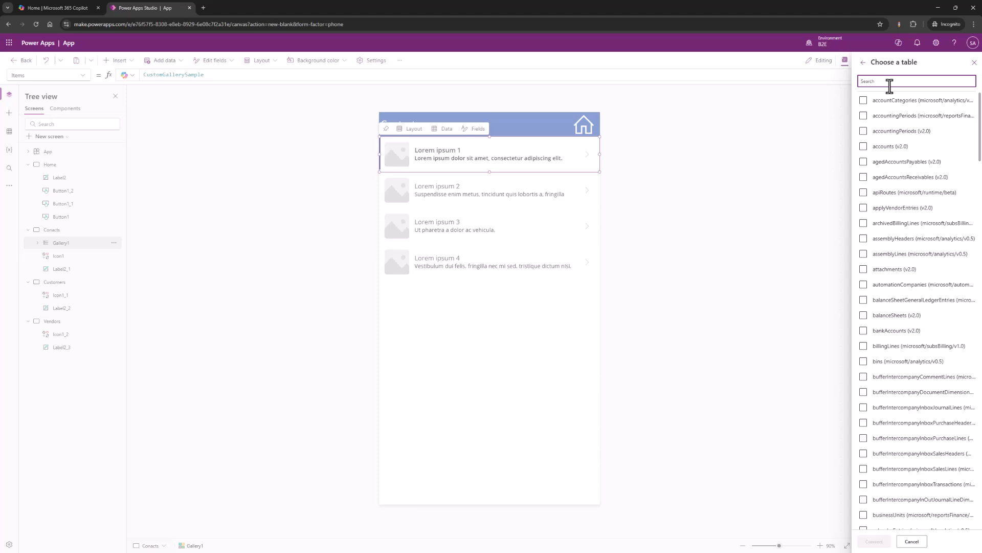
Find and select the contacts (v2.0), customers (v2.0) and vendors (v2.0) tables, and connect them to the app.
type("Contact")
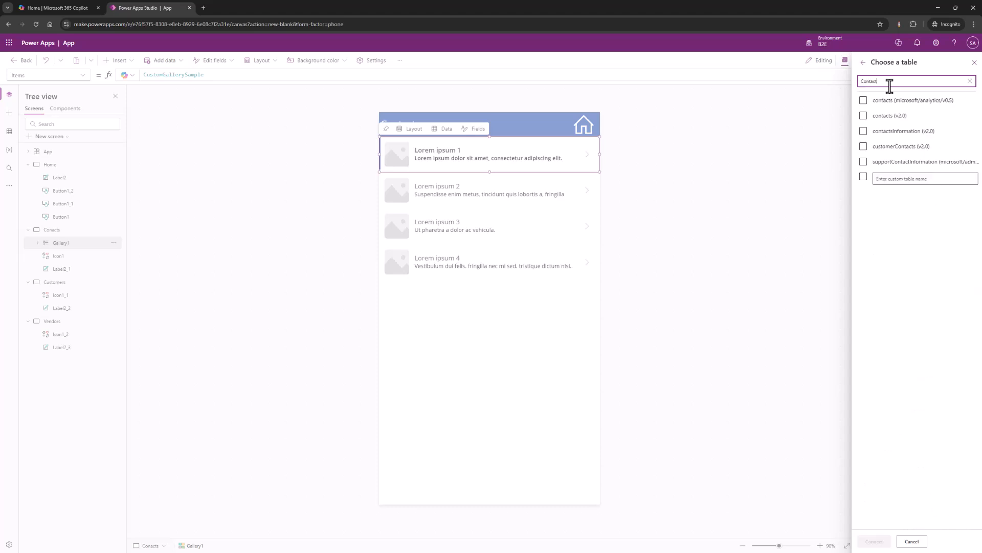
left_click(863, 115)
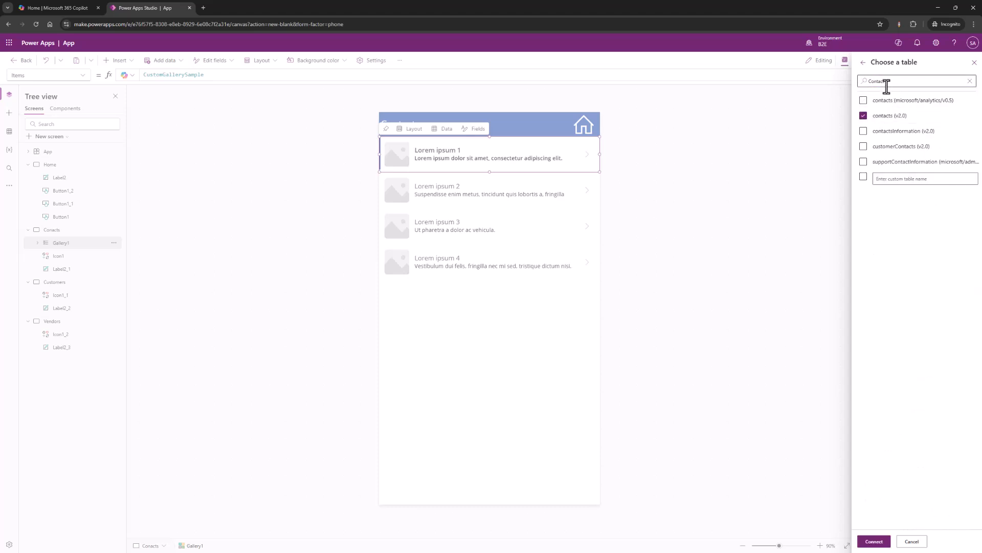
double_click(887, 83)
type("C")
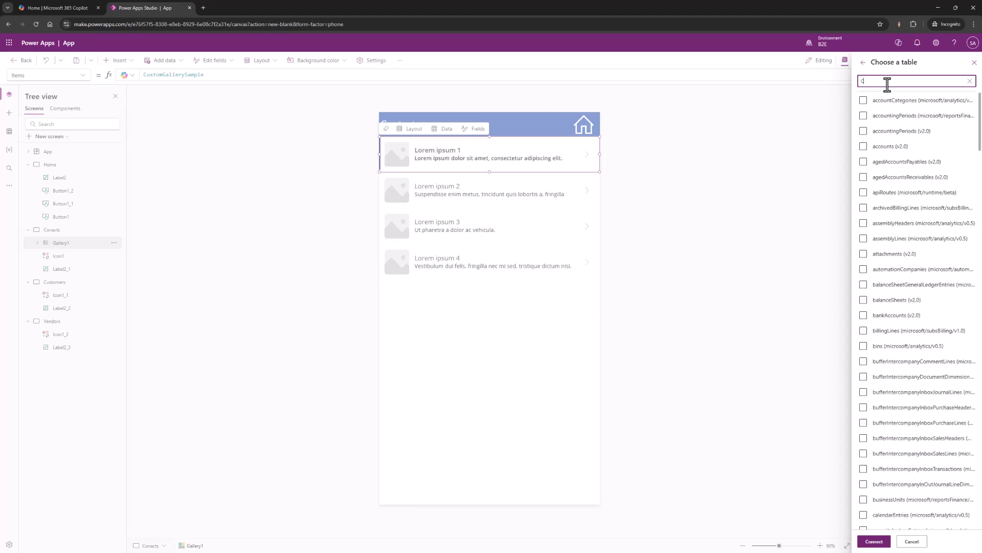
type("ustomer")
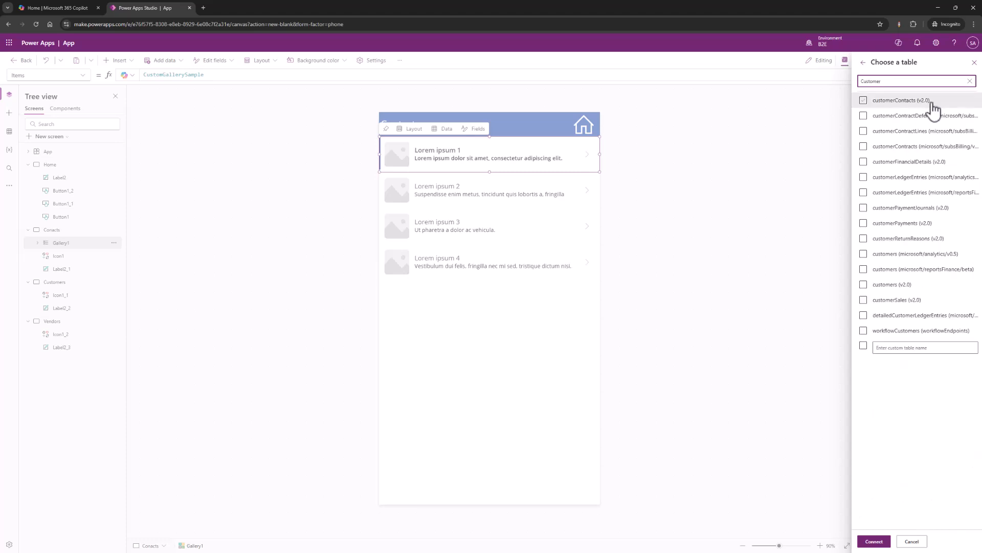
left_click(863, 284)
double_click(909, 80)
type("Vendors")
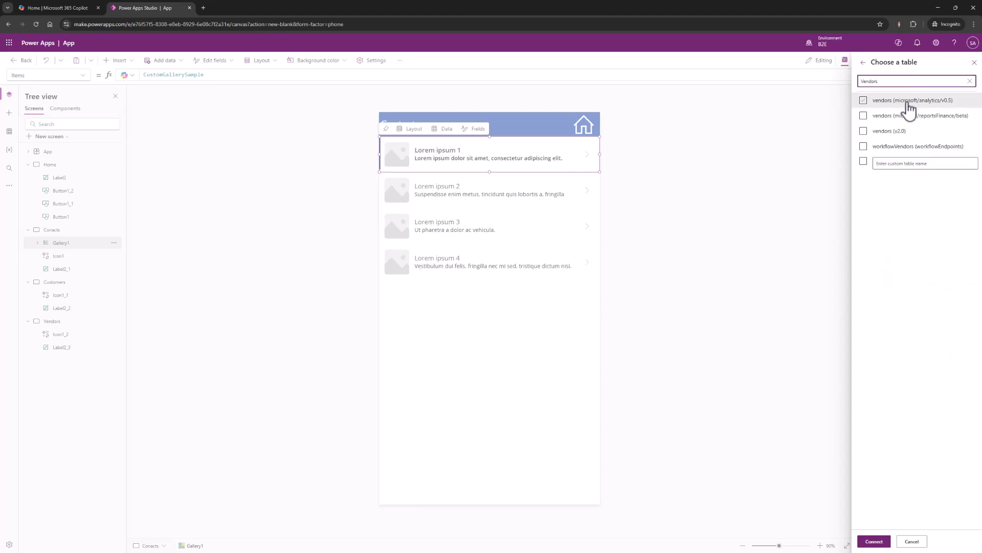
left_click(864, 131)
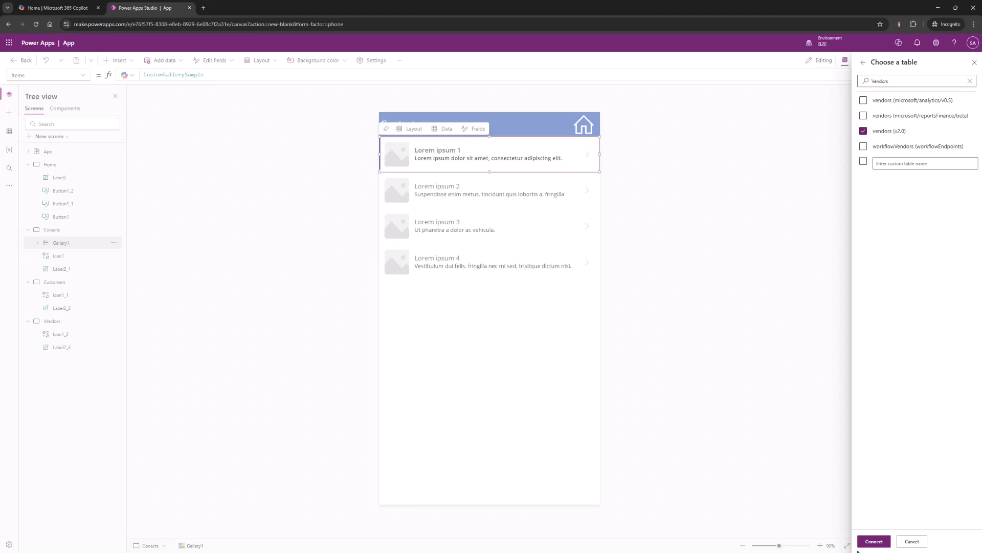
left_click(869, 541)
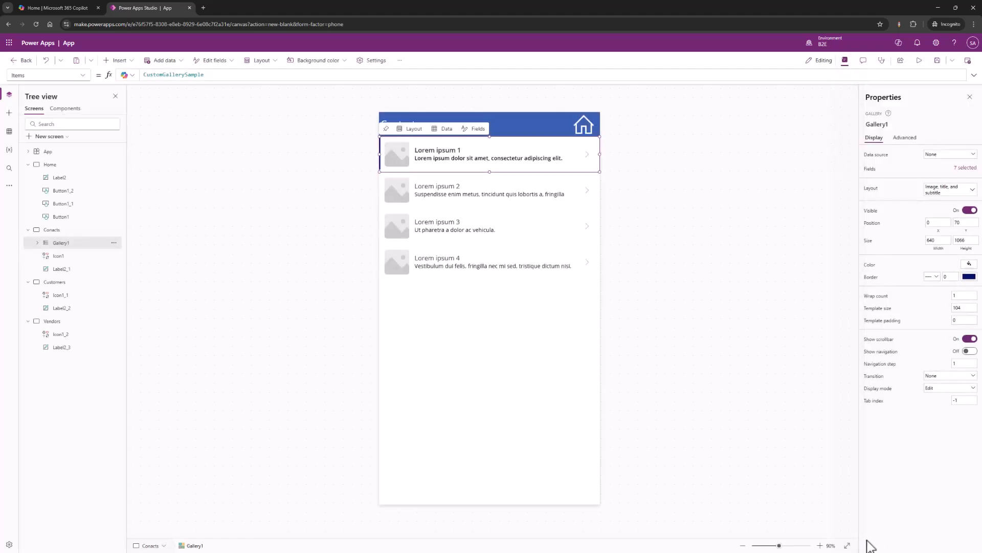
Set the Contacts gallery's data source to contacts (v2.0).
left_click(445, 137)
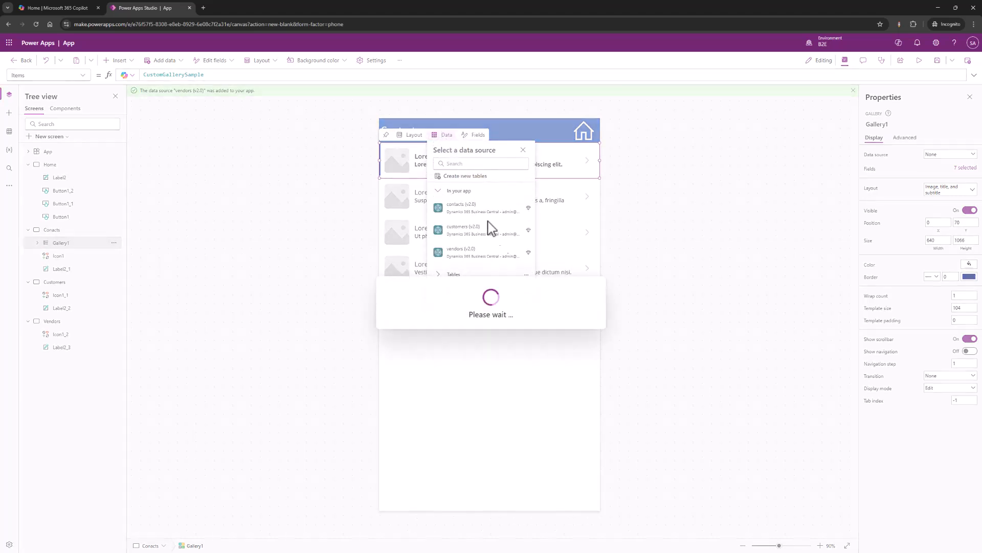
left_click(475, 209)
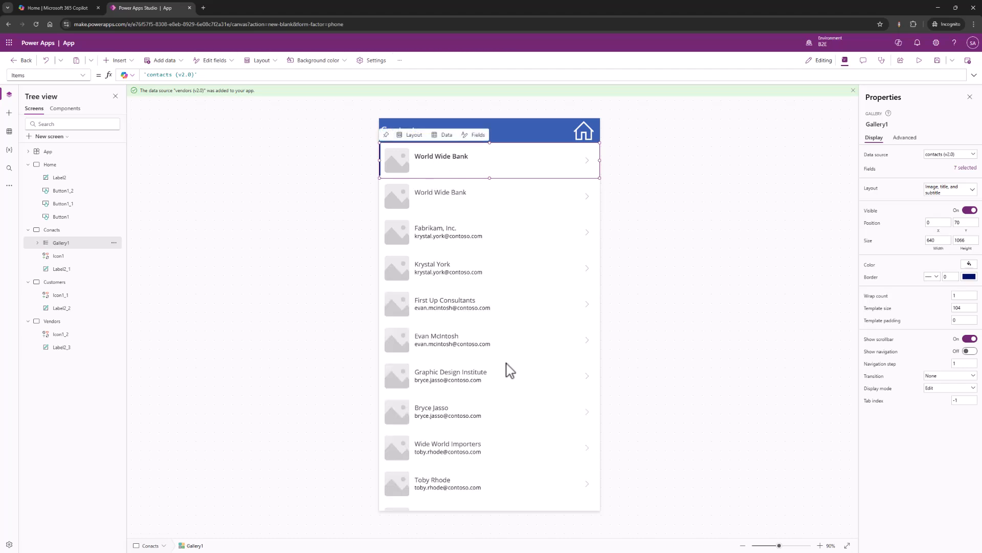
left_click(449, 139)
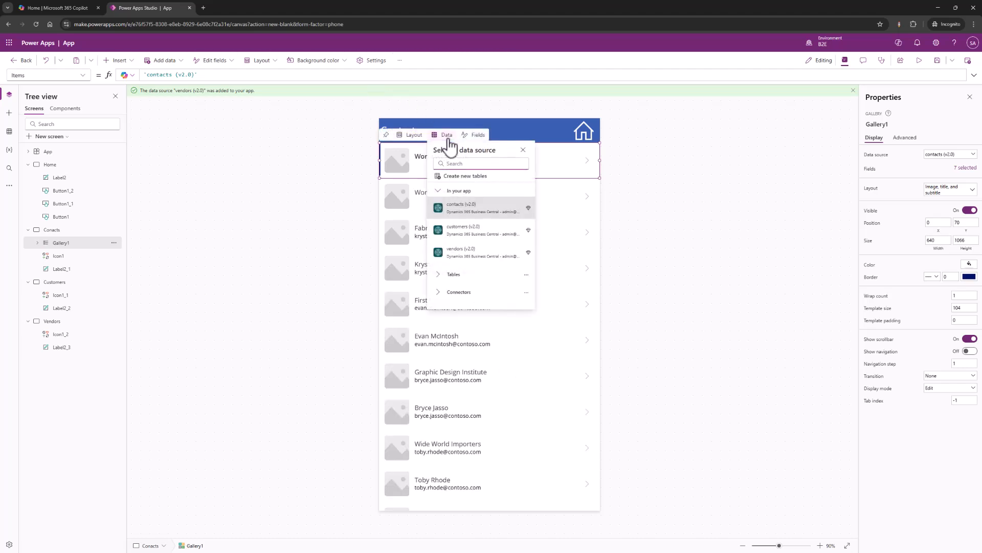
left_click(466, 212)
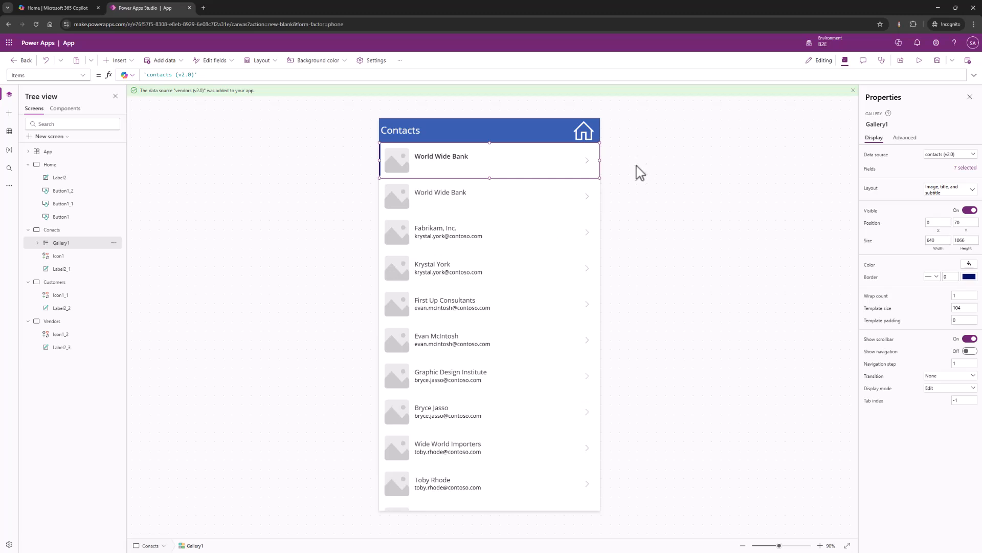
Preview the app, look through the Contacts gallery's records, select one of them, and exit the preview.
left_click(920, 61)
scroll(473, 241, "down", 6)
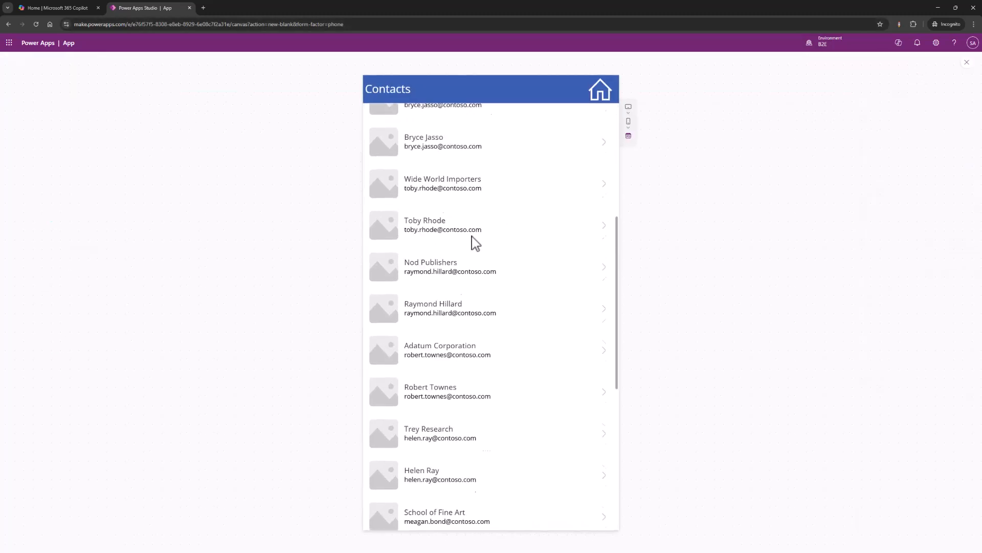
scroll(473, 241, "down", 5)
left_click(451, 306)
left_click(412, 255)
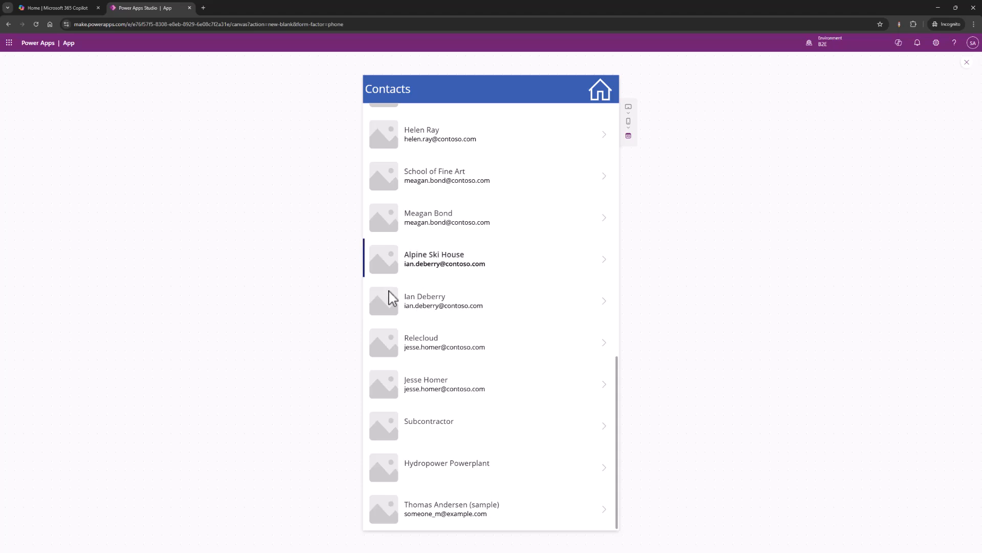
scroll(391, 297, "up", 10)
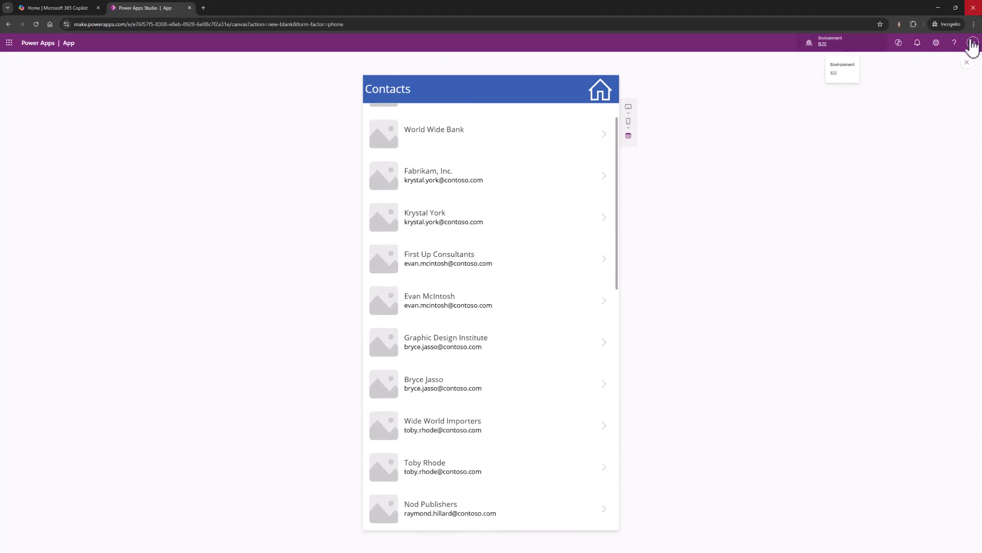
left_click(966, 62)
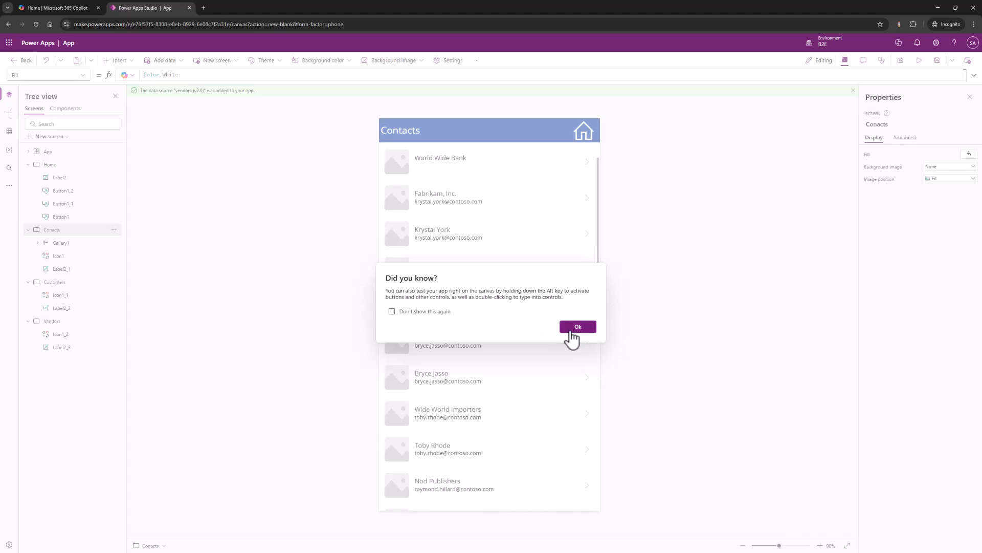
left_click(571, 334)
Change the Contacts gallery's layout to Title, subtitle, and body.
left_click(443, 256)
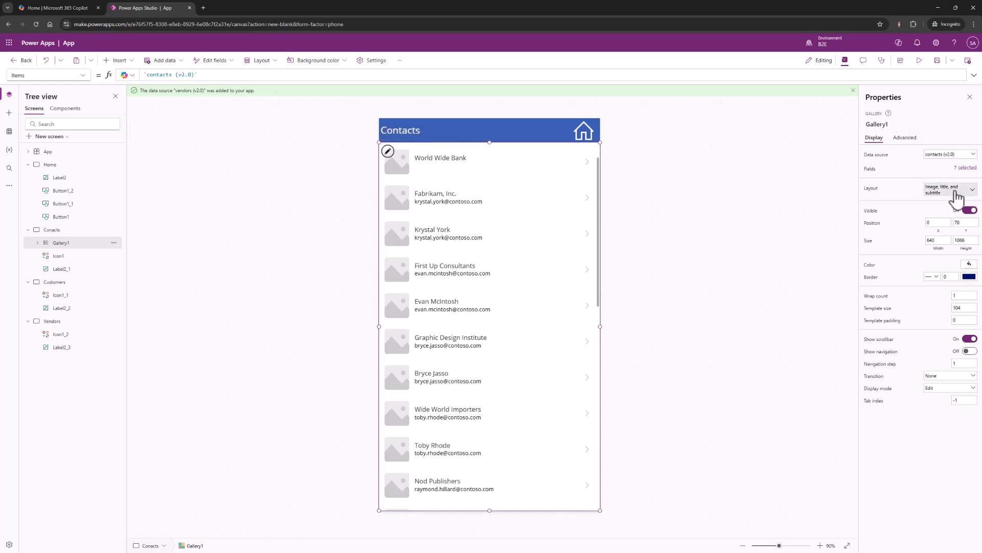
left_click(955, 192)
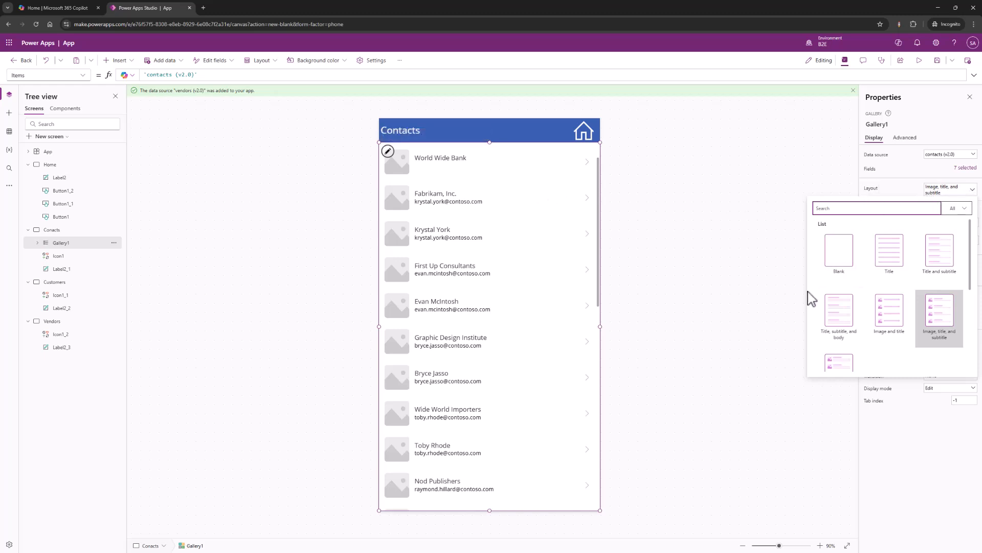
scroll(846, 295, "down", 1)
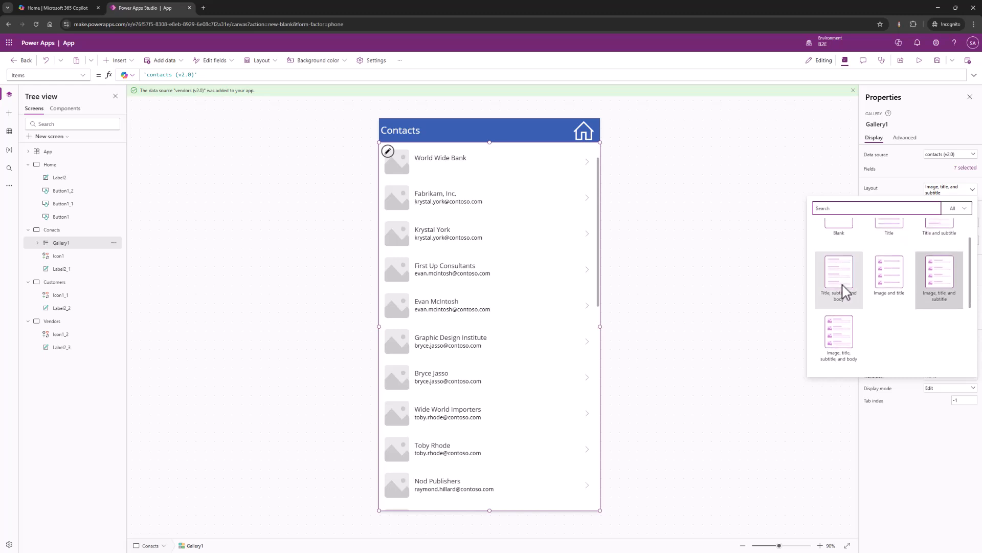
left_click(844, 268)
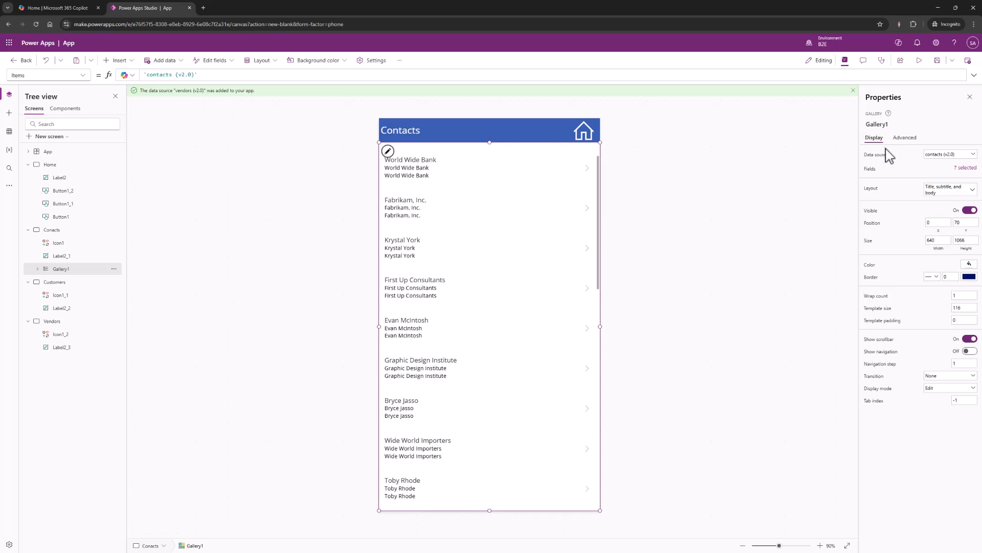
Open the gallery's field mappings, check the fields available for Body1, and set Subtitle2 to email.
left_click(966, 169)
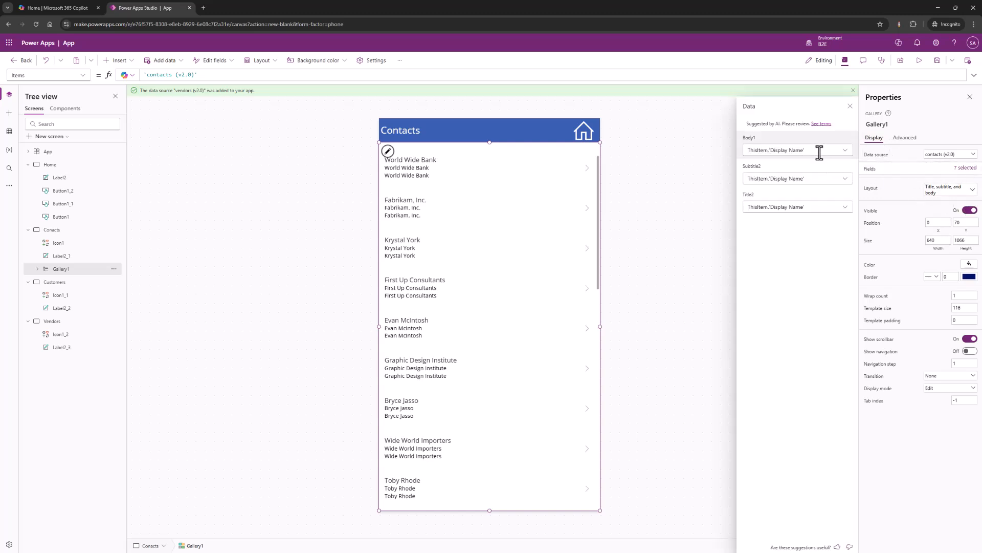
left_click(847, 152)
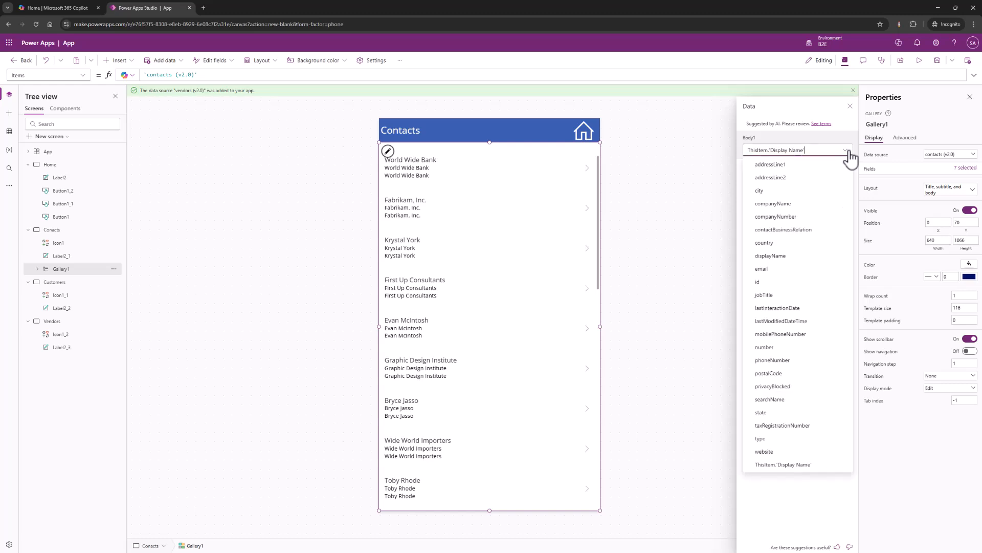
left_click(848, 151)
left_click(845, 178)
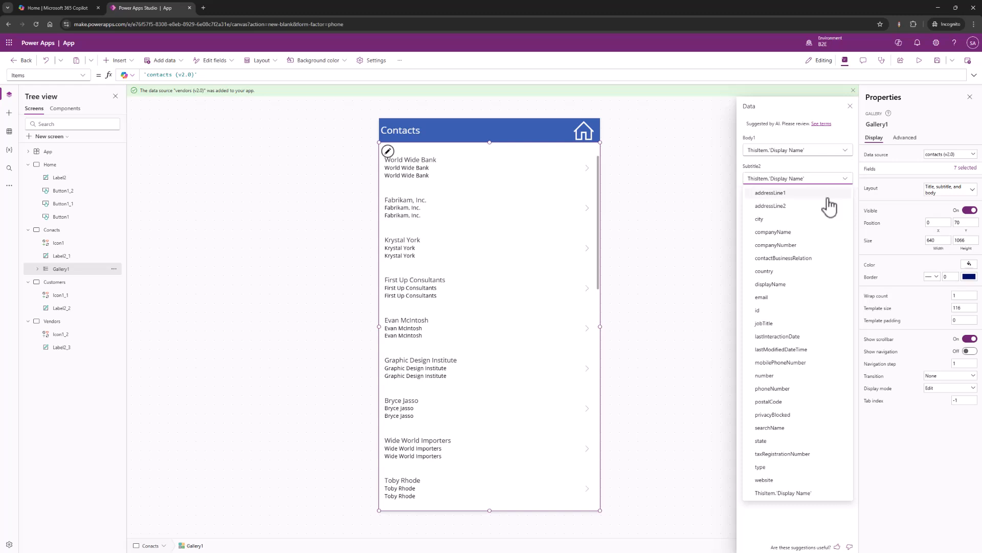
left_click(762, 298)
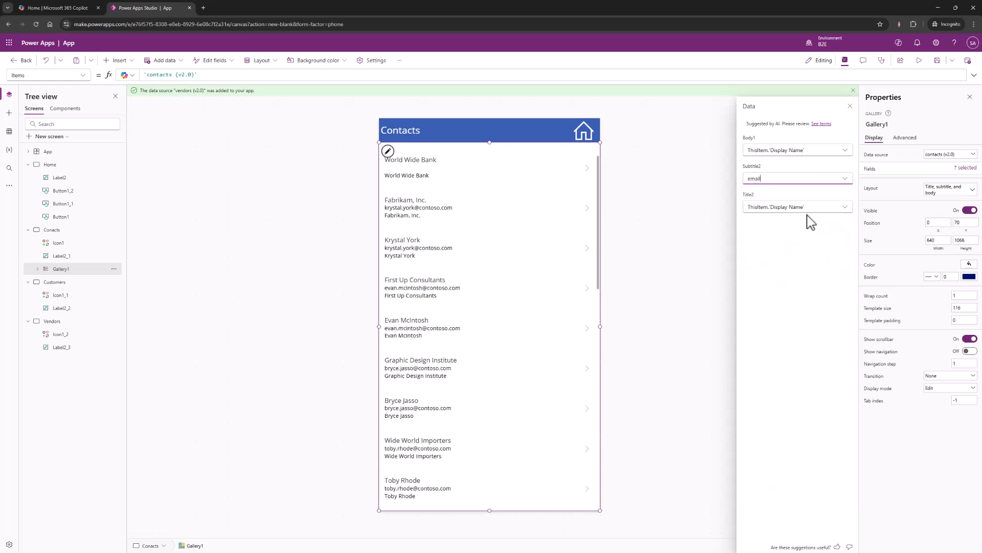
Try jobTitle as the gallery's Title2 field, and replace it with number.
left_click(846, 207)
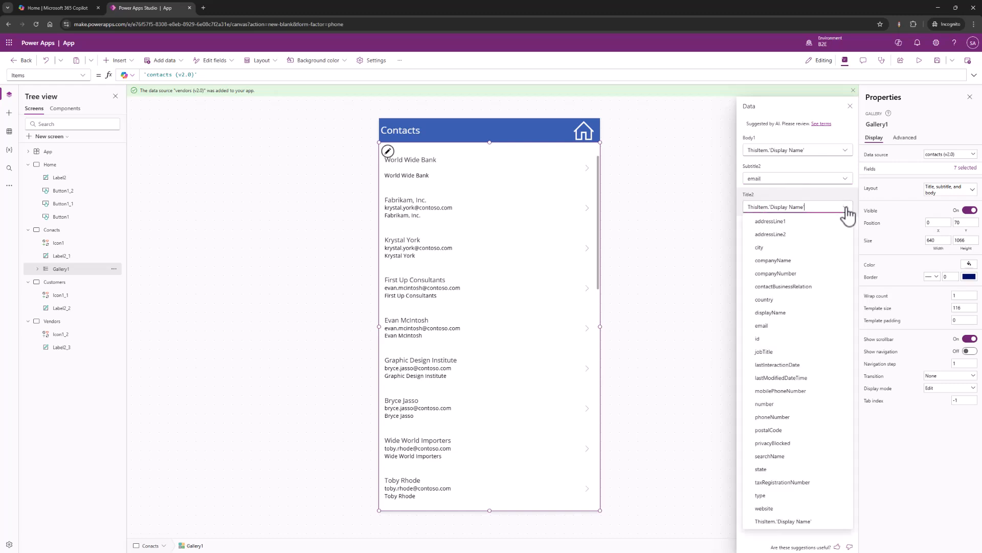
left_click(791, 353)
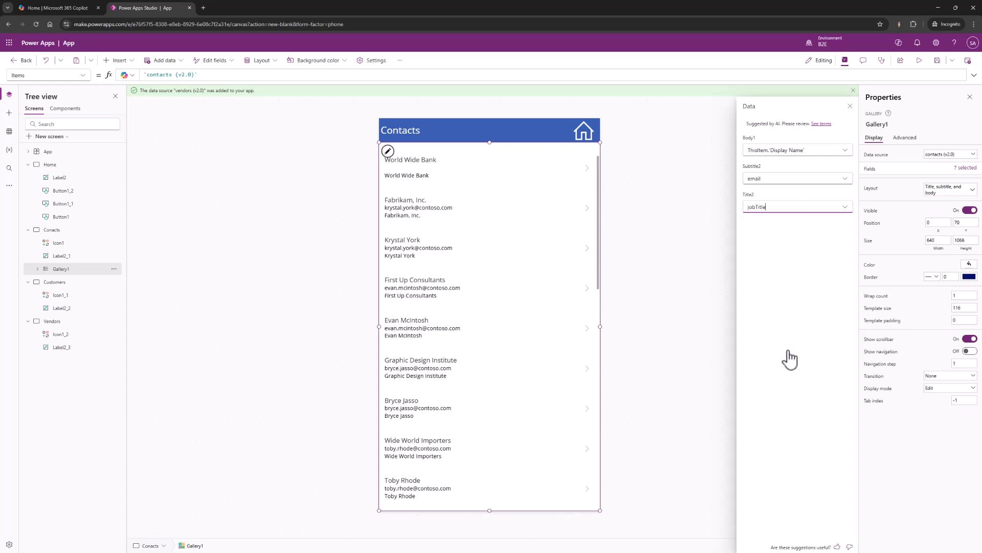
left_click(844, 207)
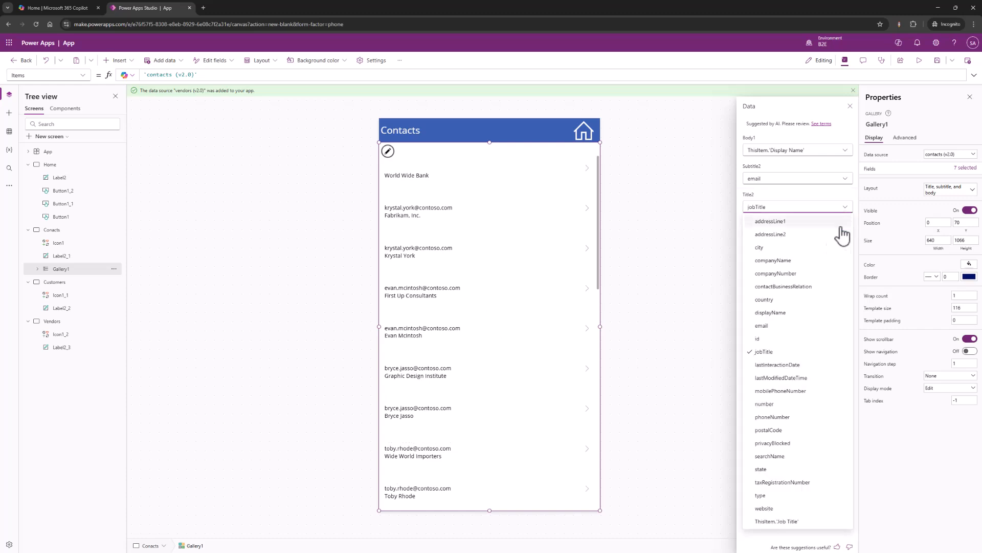
left_click(806, 407)
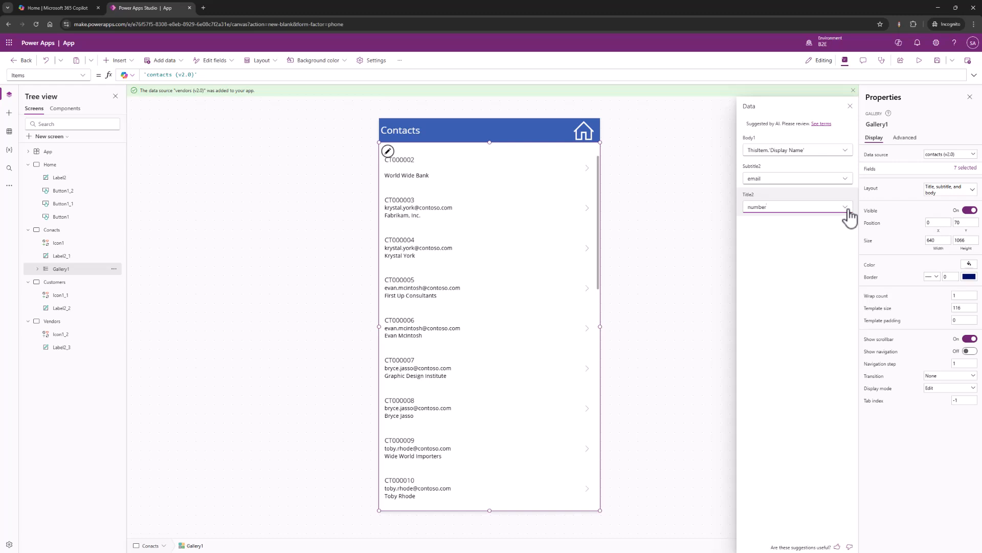
Set the Contacts gallery's Body1 field to number and its Title2 field to displayName.
left_click(847, 153)
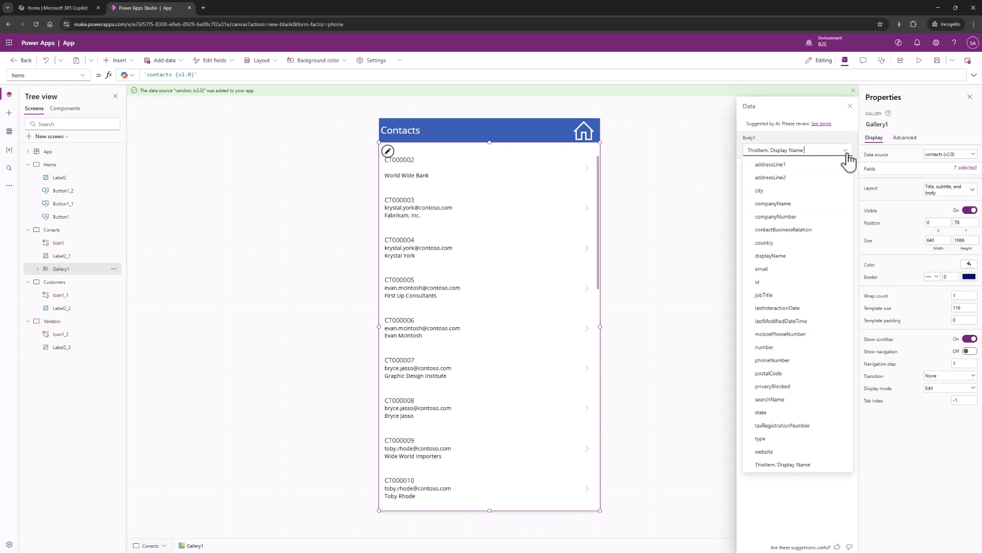
left_click(788, 348)
left_click(847, 208)
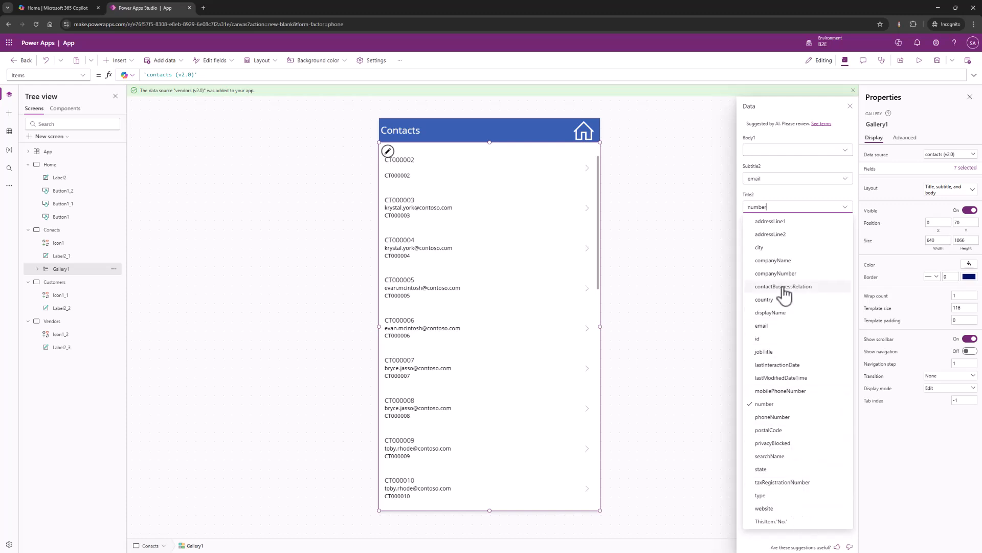
left_click(770, 313)
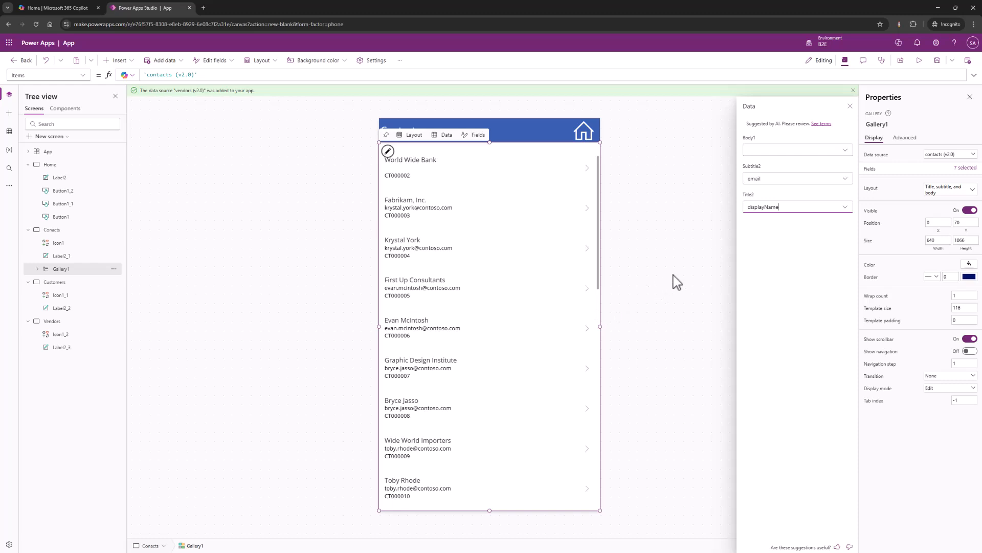
left_click(851, 106)
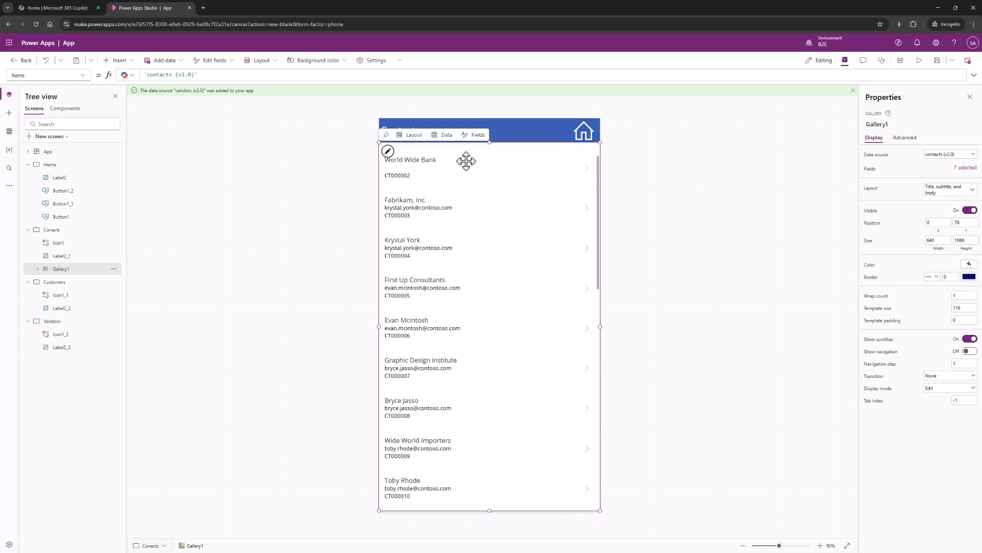
Insert a vertical gallery of customers (v2.0) on the Customers screen and fit it below the header, at Y 70 and about 1066 high.
left_click(55, 282)
left_click(120, 60)
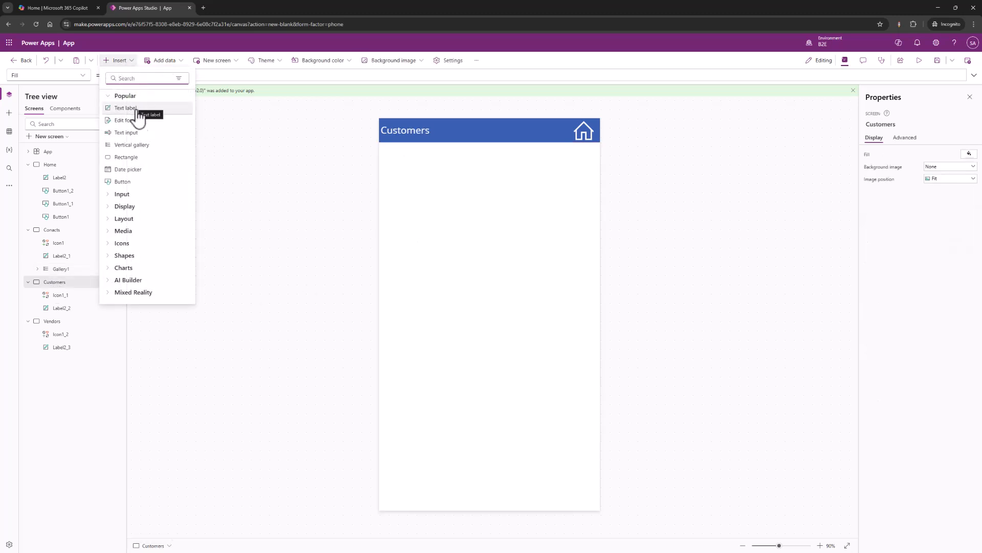
key("Escape")
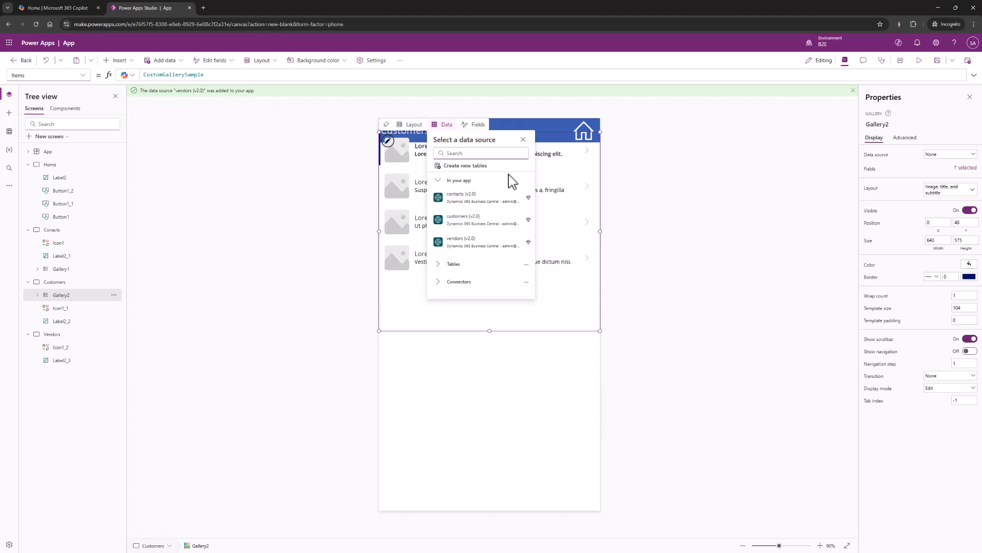
left_click(481, 220)
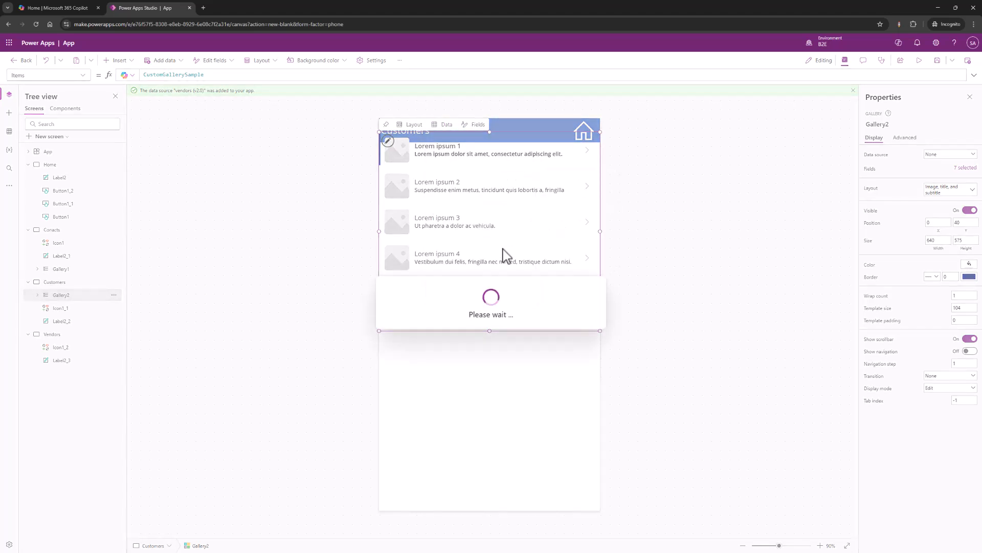
left_click_drag(501, 134, 500, 145)
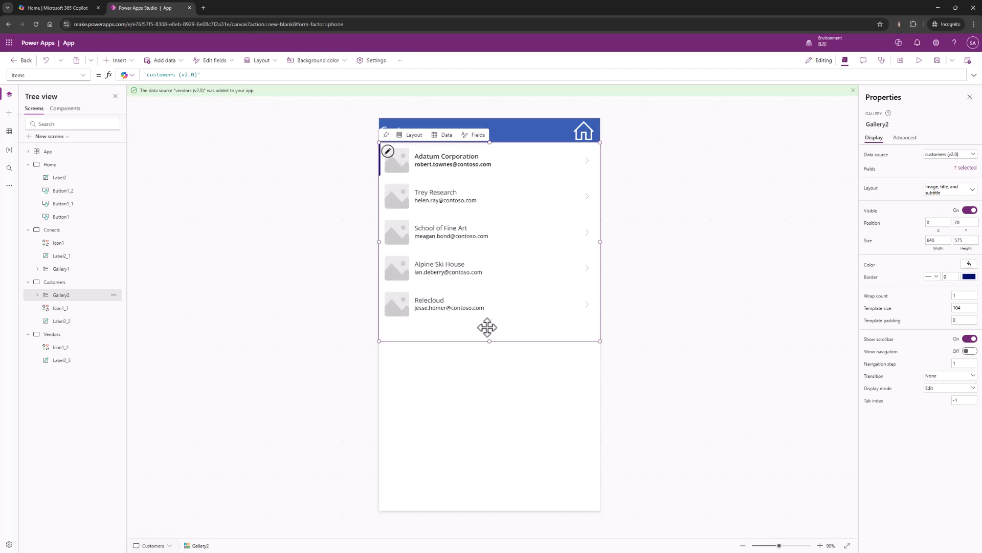
left_click_drag(492, 356, 487, 537)
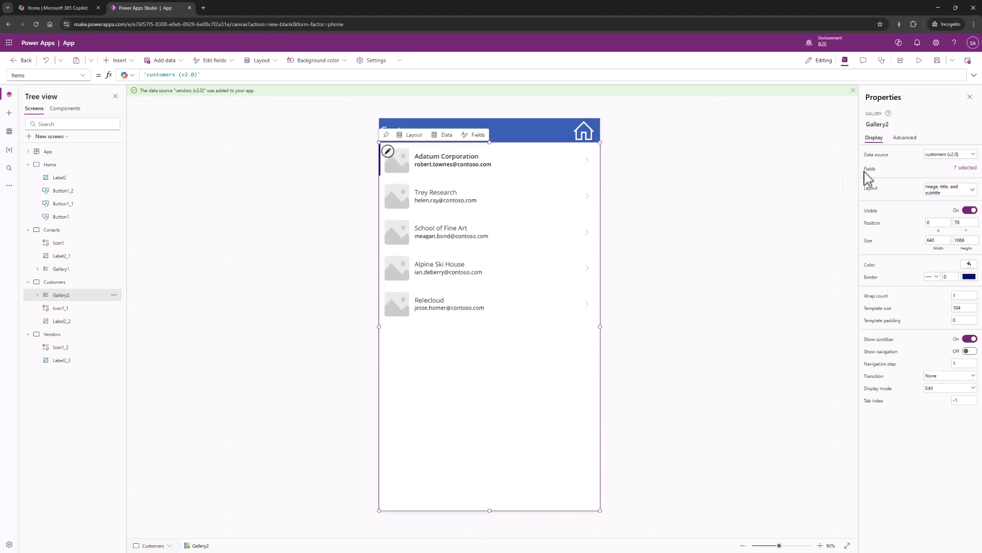
Change the Customers gallery's layout to Title, subtitle, and body, with Body2 set to email and Subtitle4 to number.
left_click(966, 191)
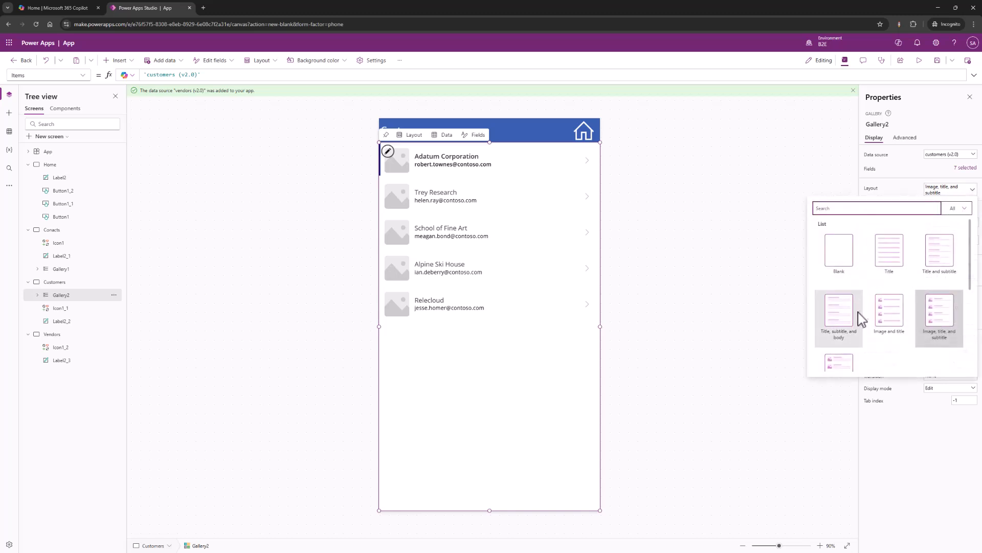
left_click(838, 317)
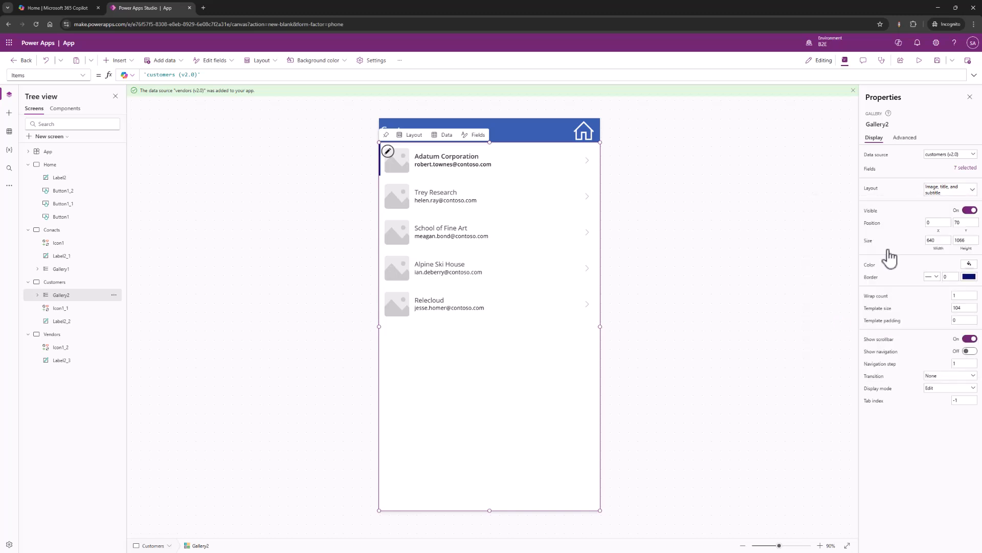
left_click(973, 170)
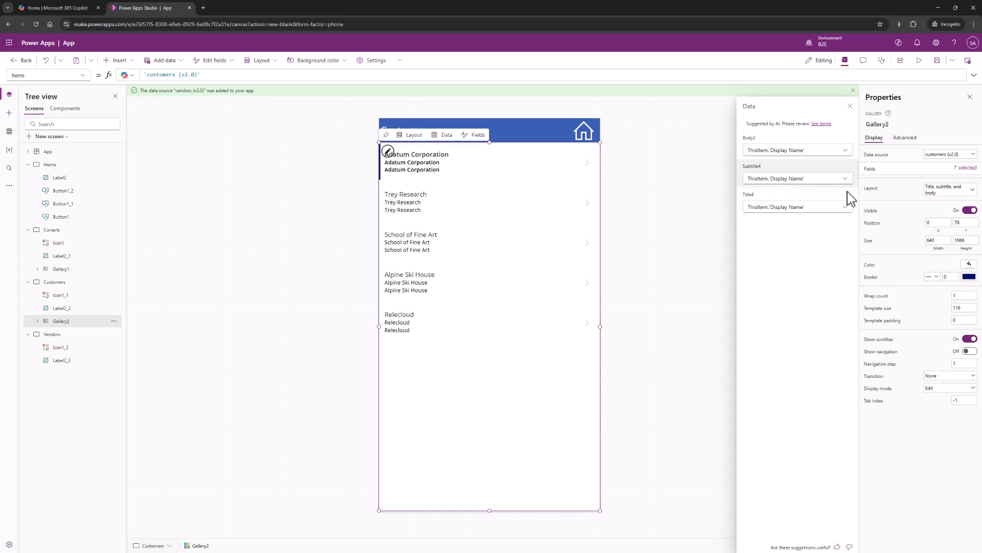
left_click(844, 151)
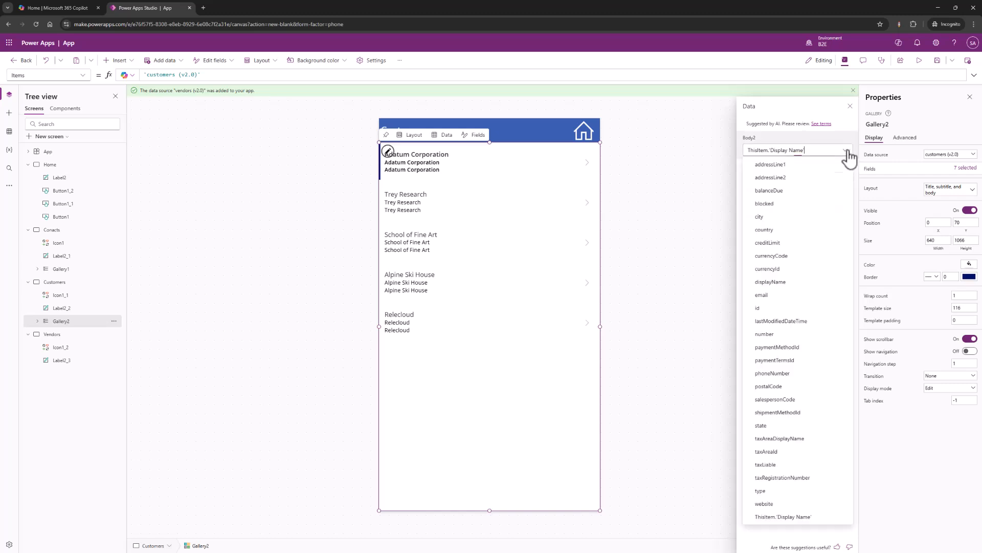
left_click(796, 296)
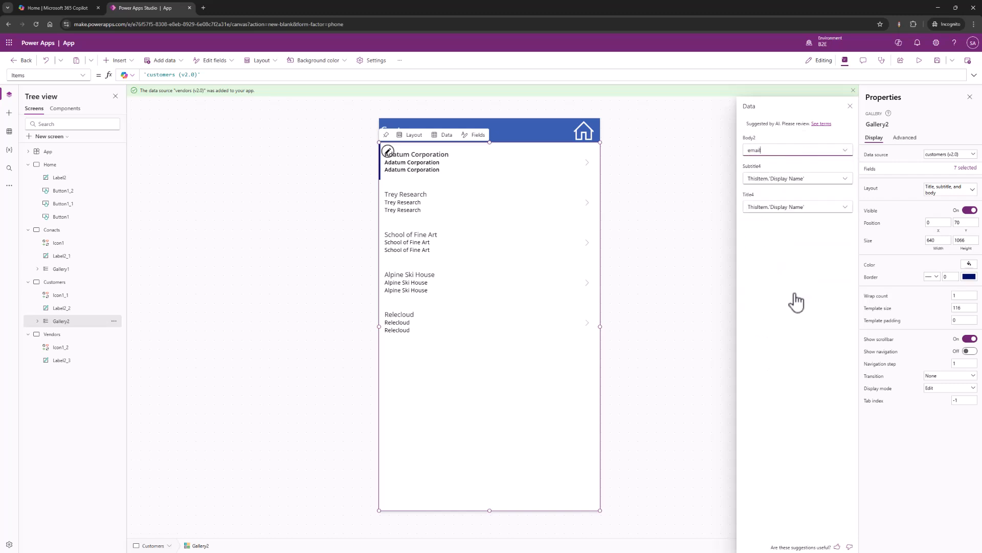
left_click(845, 180)
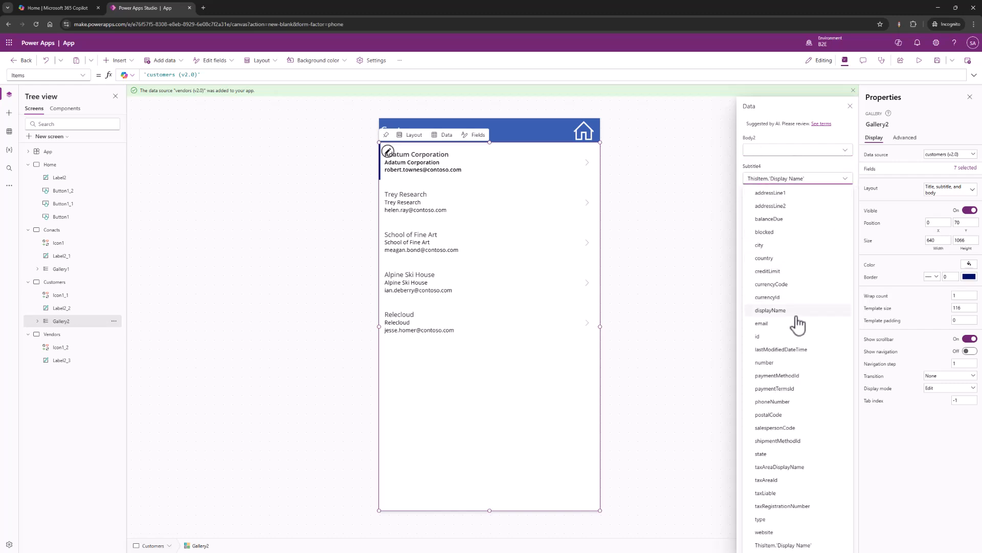
left_click(791, 365)
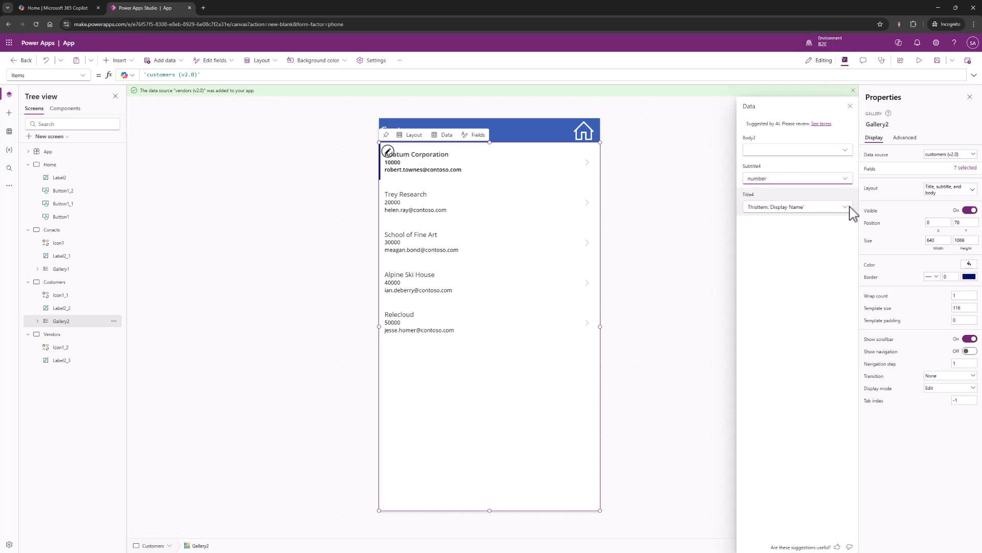
left_click(673, 223)
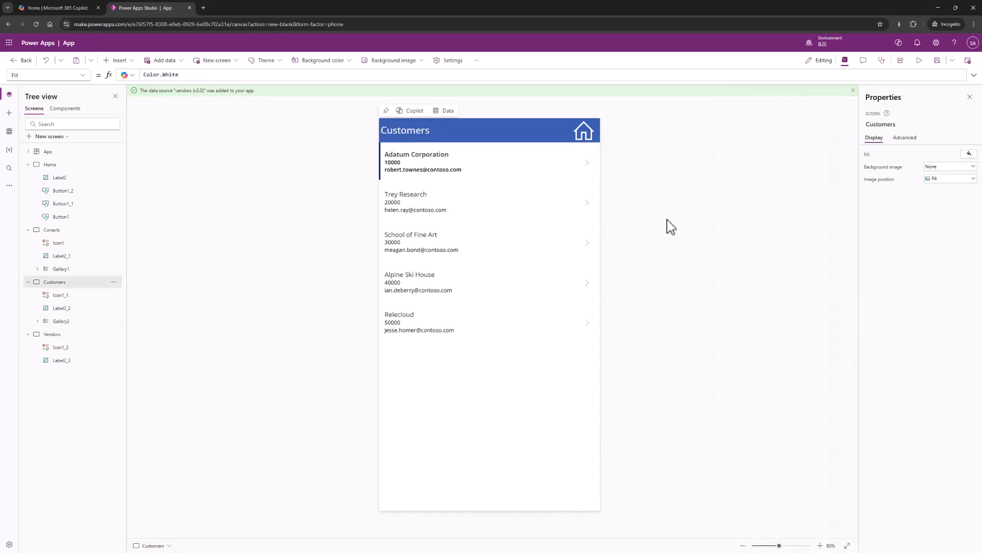
Insert a vertical gallery of vendors (v2.0) on the Vendors screen and fit it below the header, at Y 70 and about 1066 high.
left_click(66, 335)
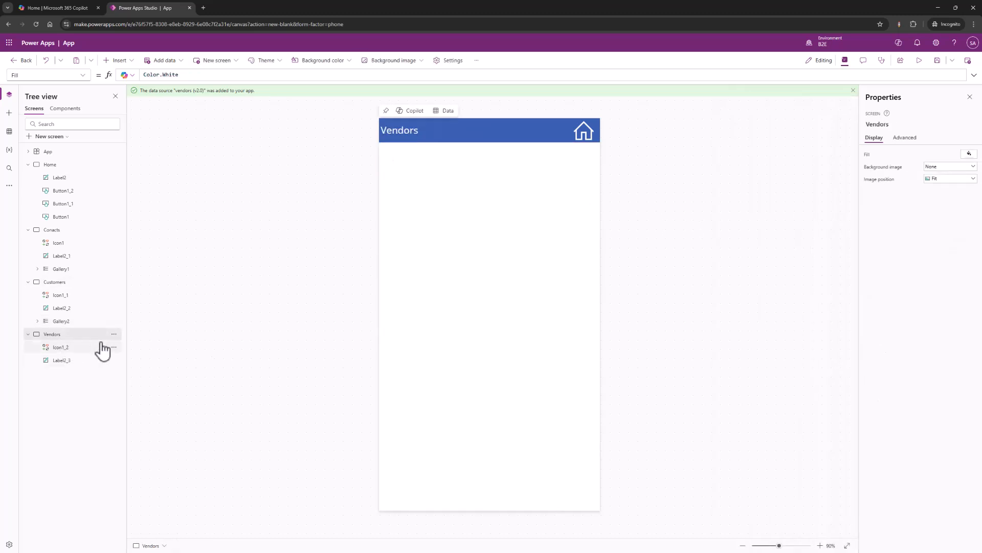
left_click(136, 62)
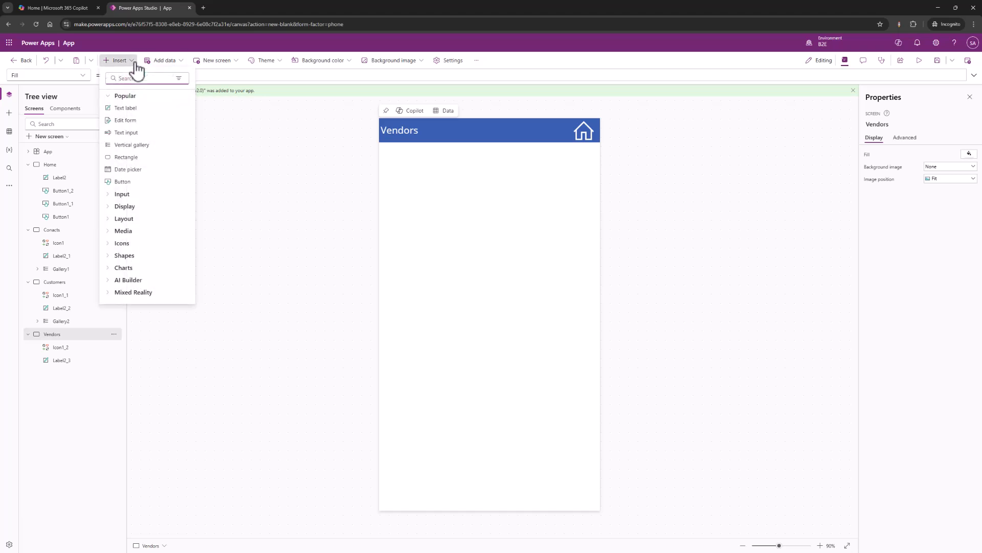
left_click(123, 147)
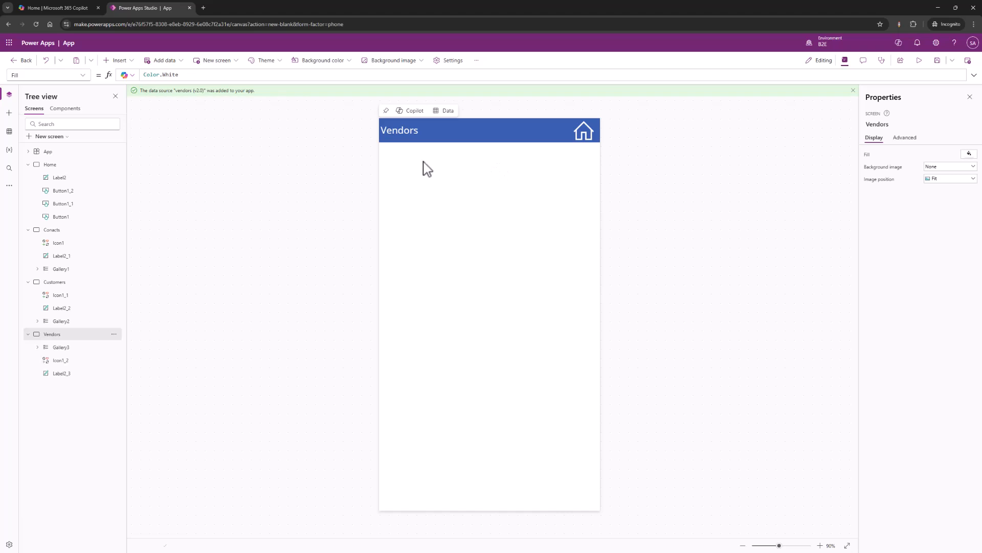
left_click(473, 241)
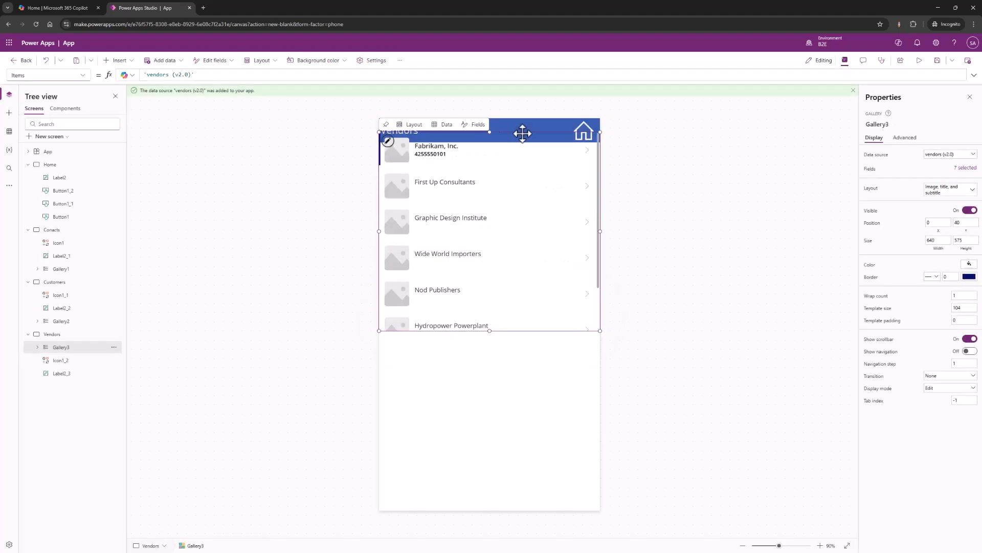
left_click(521, 151)
left_click_drag(529, 265, 517, 272)
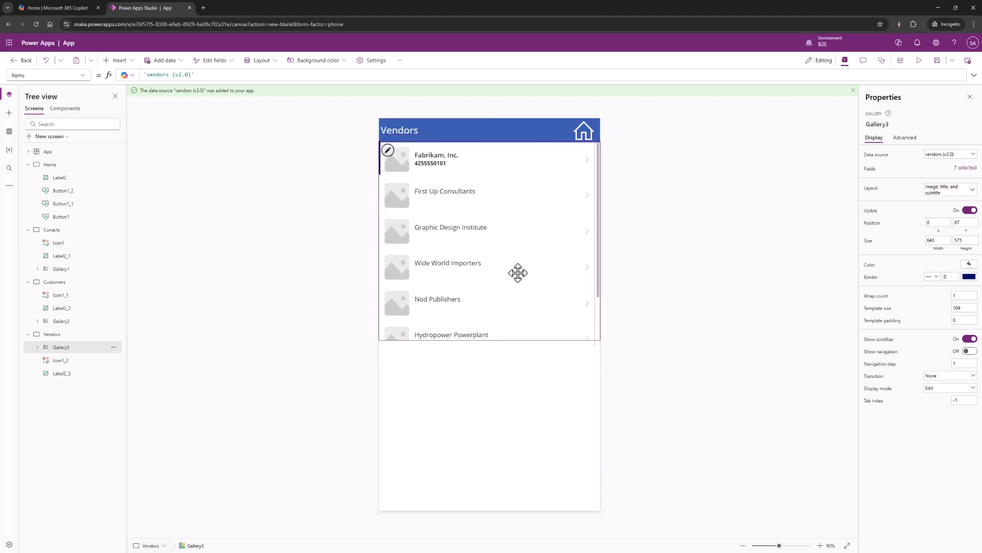
left_click_drag(490, 341, 489, 522)
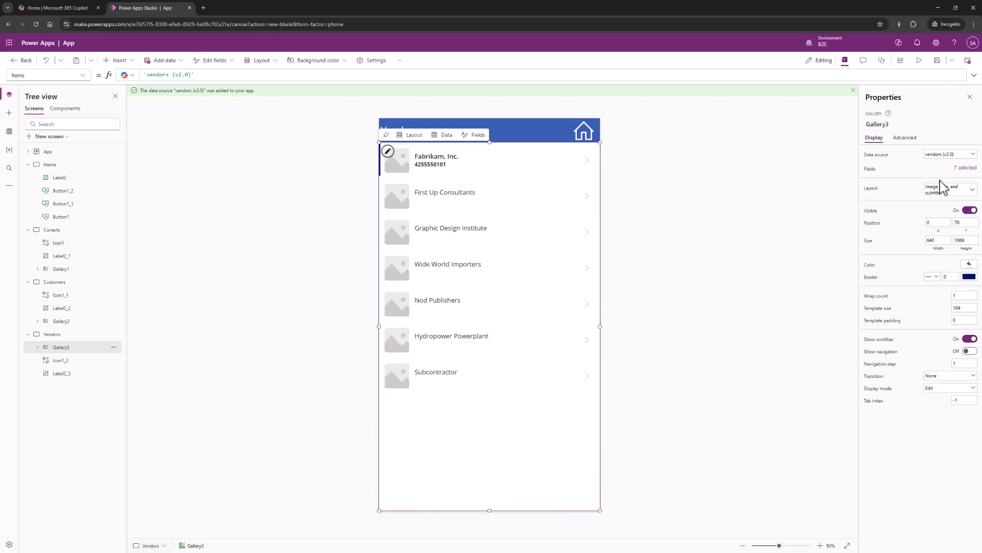
Change the Vendors gallery's layout to Title, subtitle, and body, mapping email to Body3 and number to Subtitle6.
left_click(970, 192)
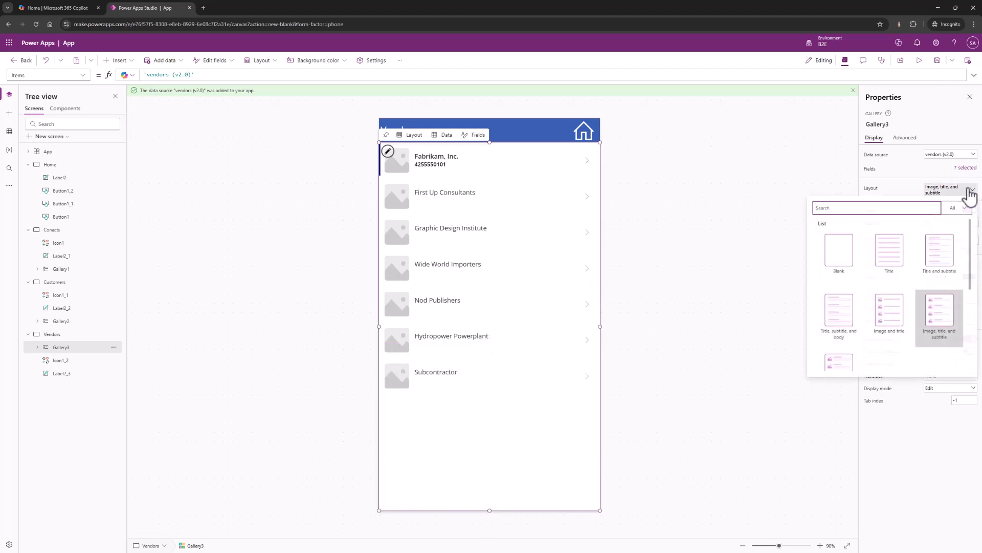
left_click(940, 194)
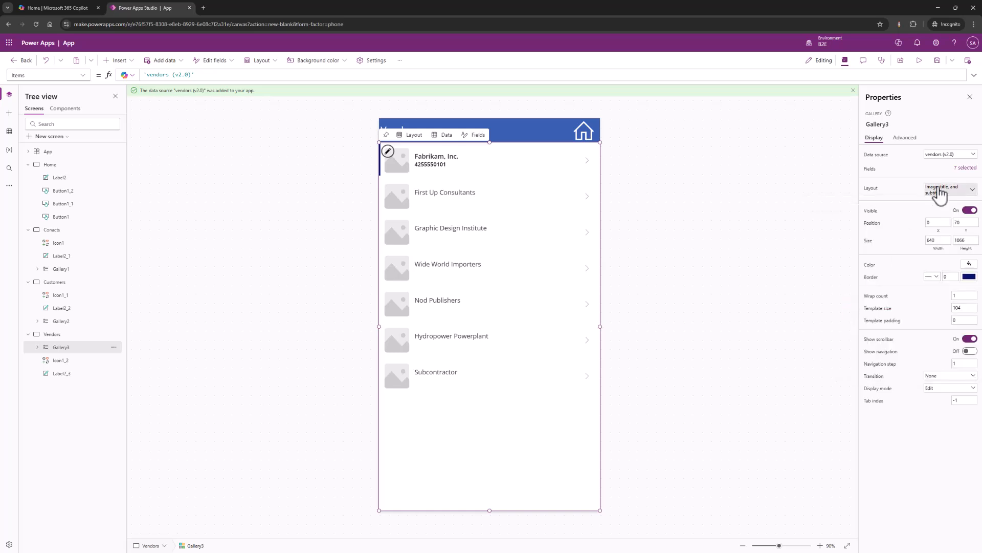
left_click(968, 169)
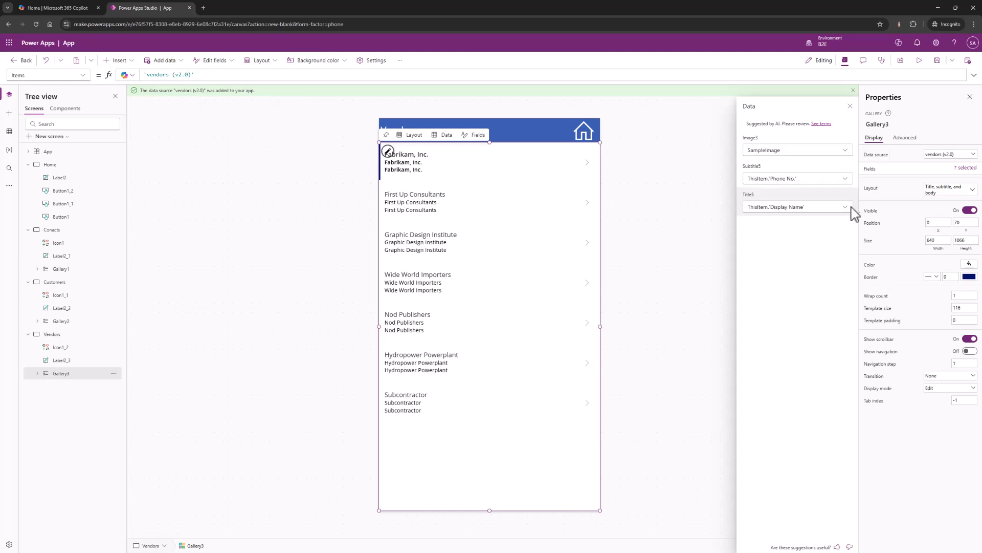
left_click(844, 151)
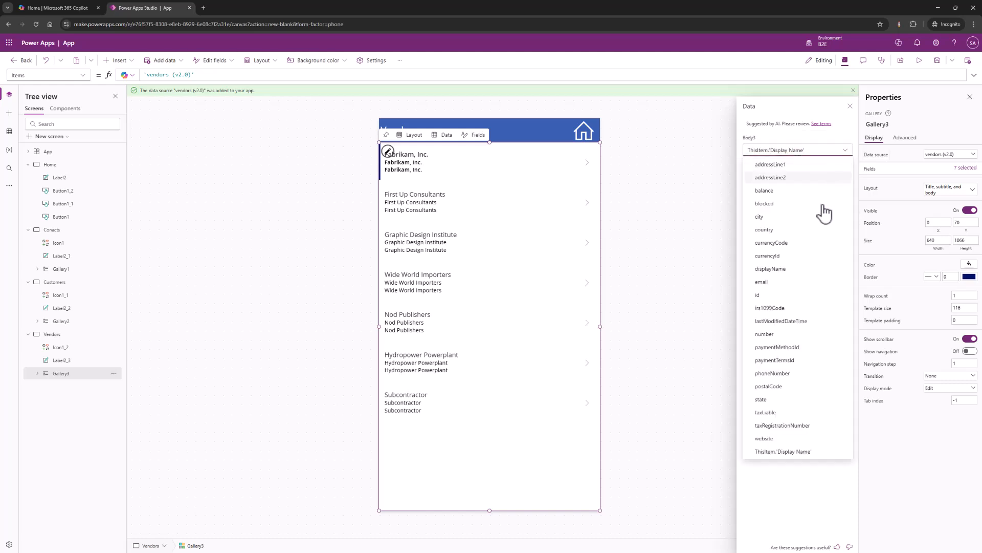
left_click(786, 282)
left_click(845, 179)
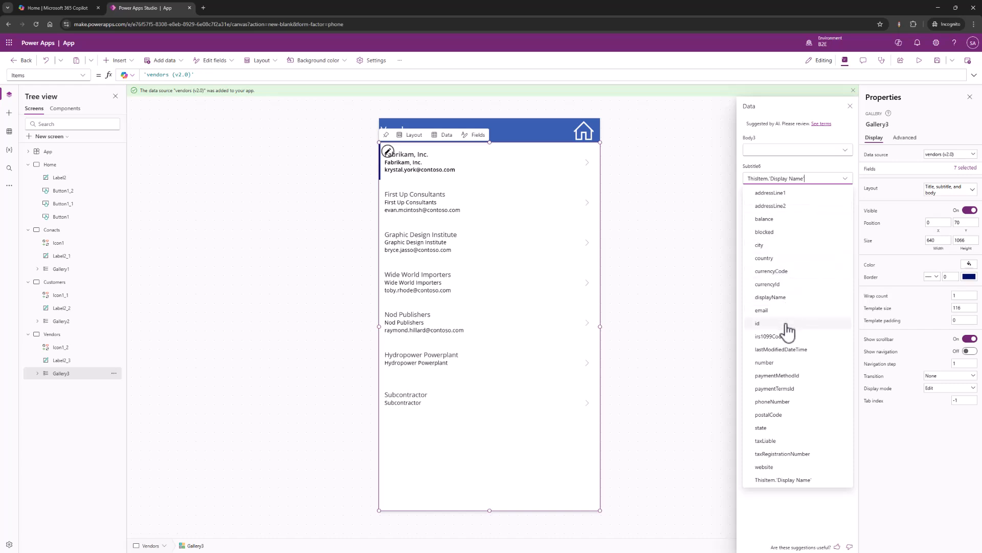
left_click(787, 366)
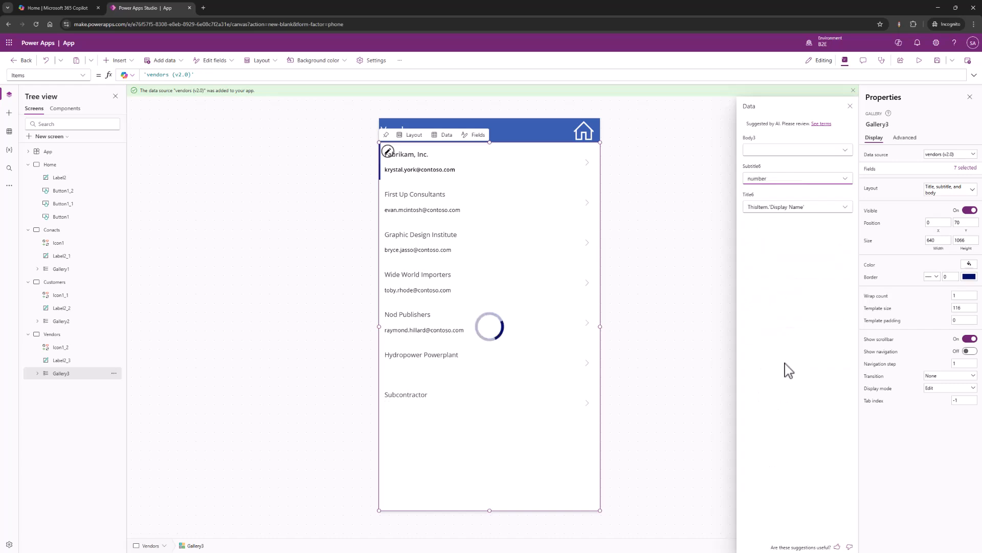
left_click(654, 281)
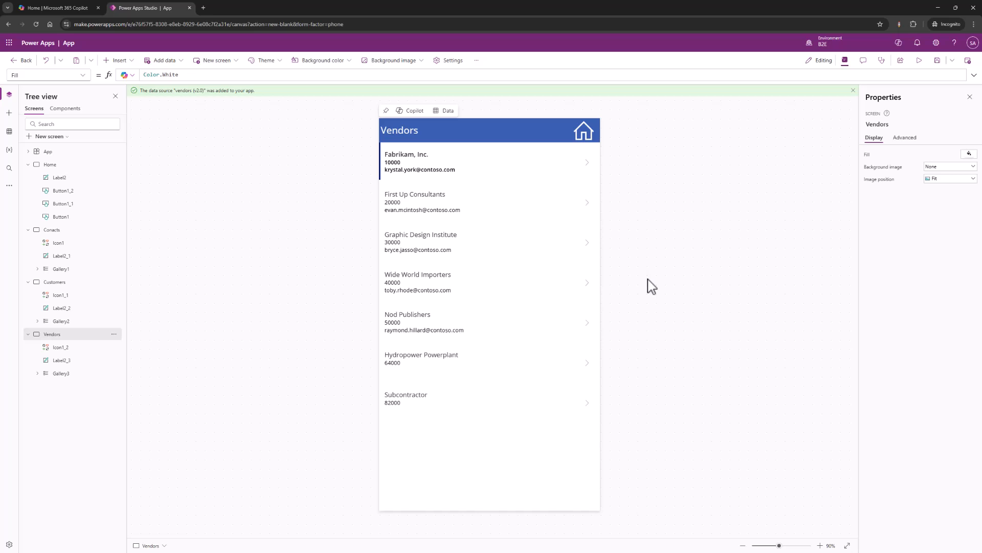
Add a blank screen to the app and place it between the Contacts and Customers screens in the screen order.
left_click(588, 164)
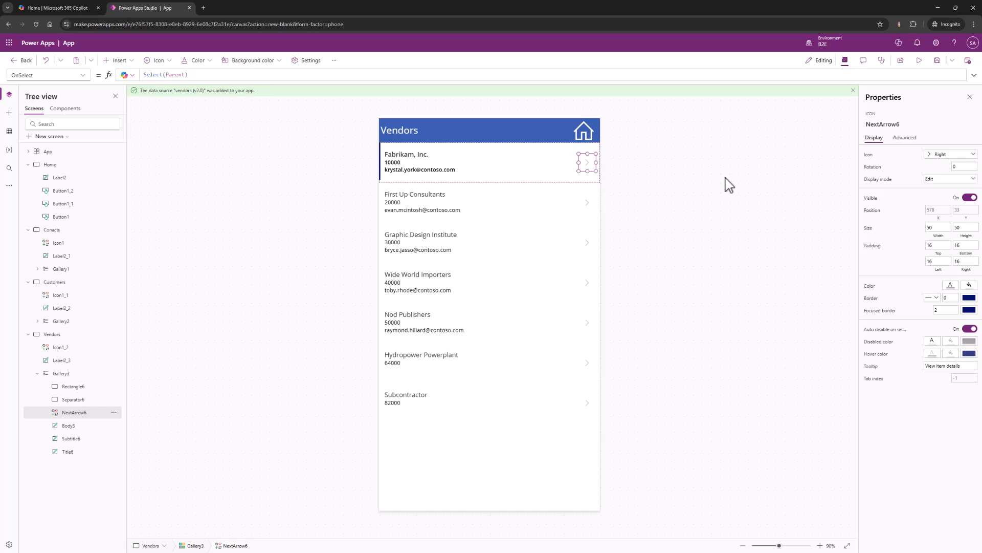
left_click(70, 235)
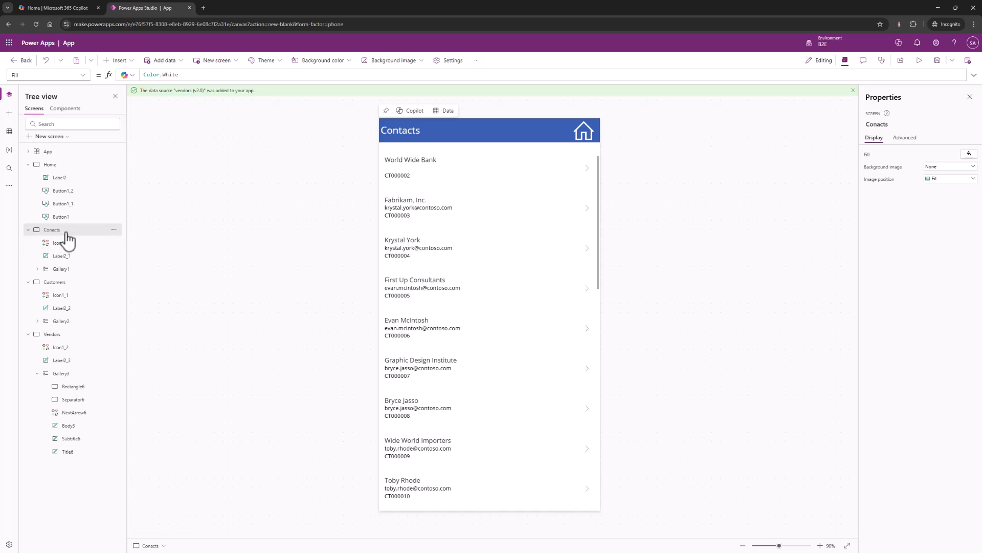
left_click(60, 136)
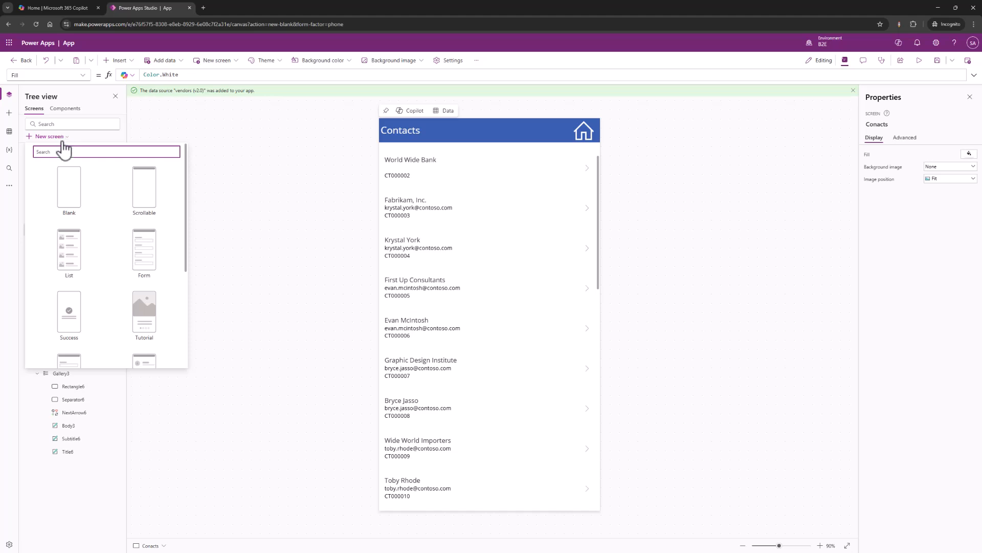
left_click(76, 200)
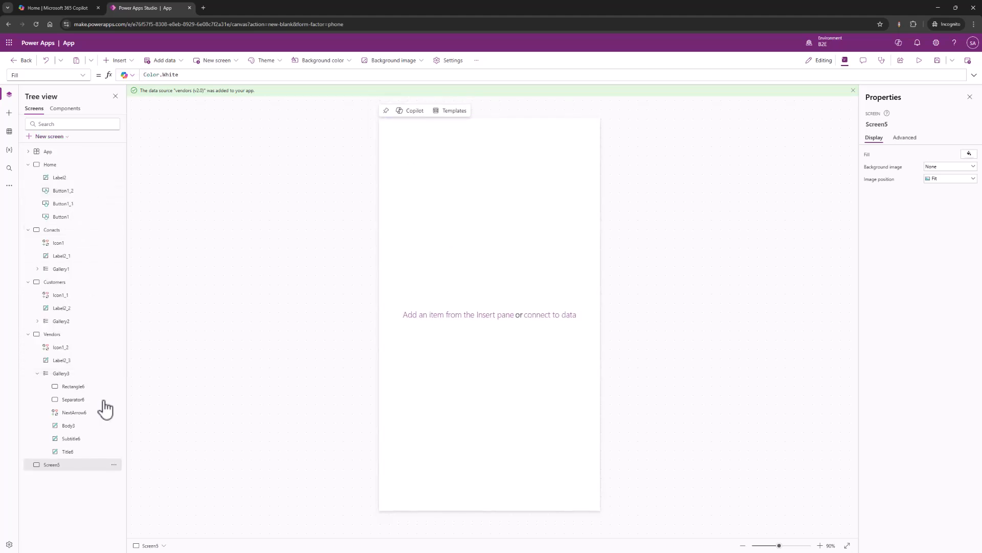
left_click_drag(68, 463, 72, 276)
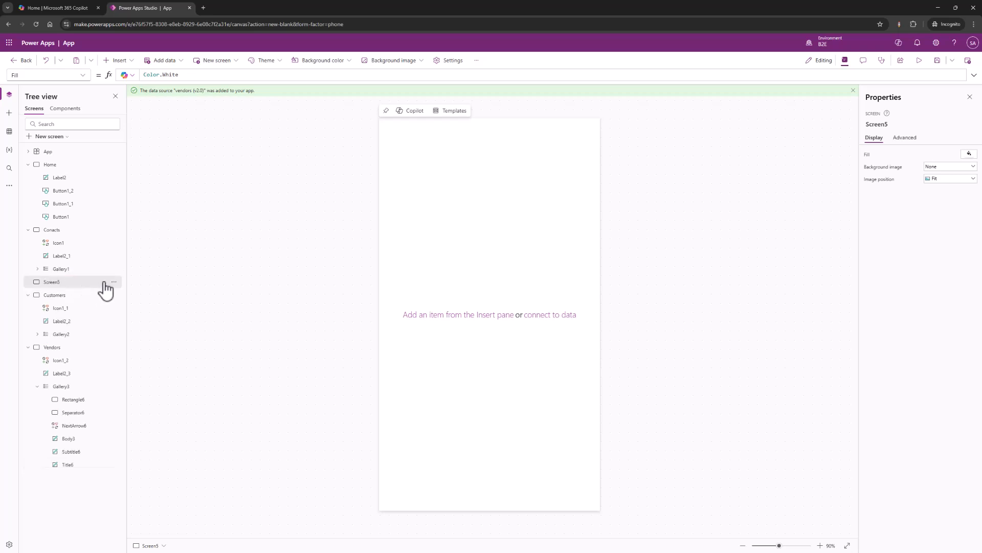
Rename the new blank screen as Contacts_New.
left_click(114, 282)
left_click(132, 369)
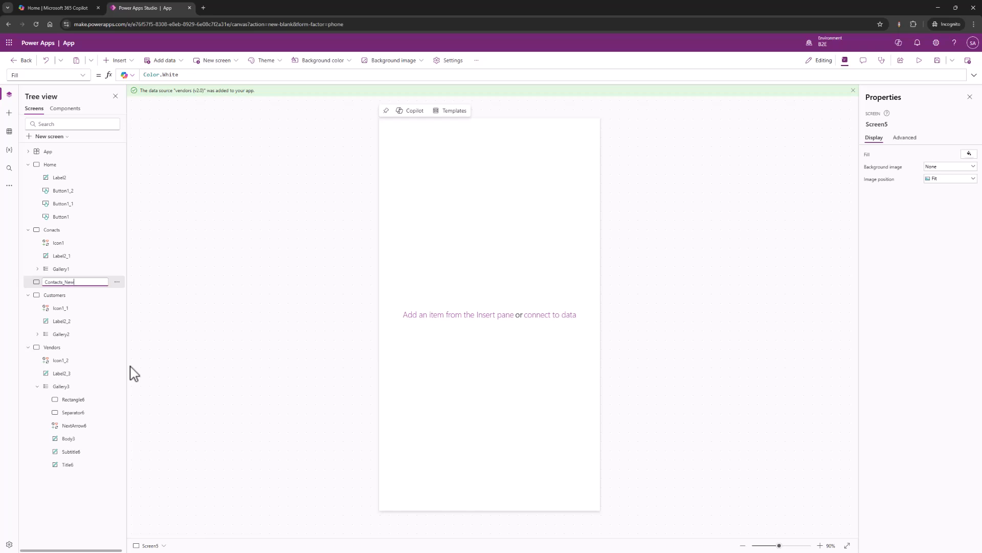
left_click(193, 308)
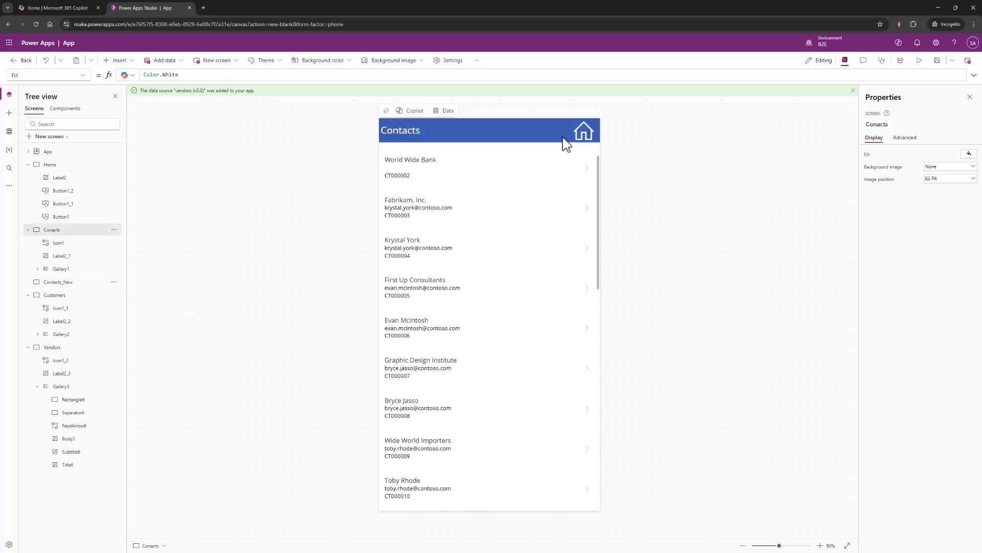
Copy the header label and home icon from the contacts list screen onto the Contacts_New screen.
left_click(588, 132)
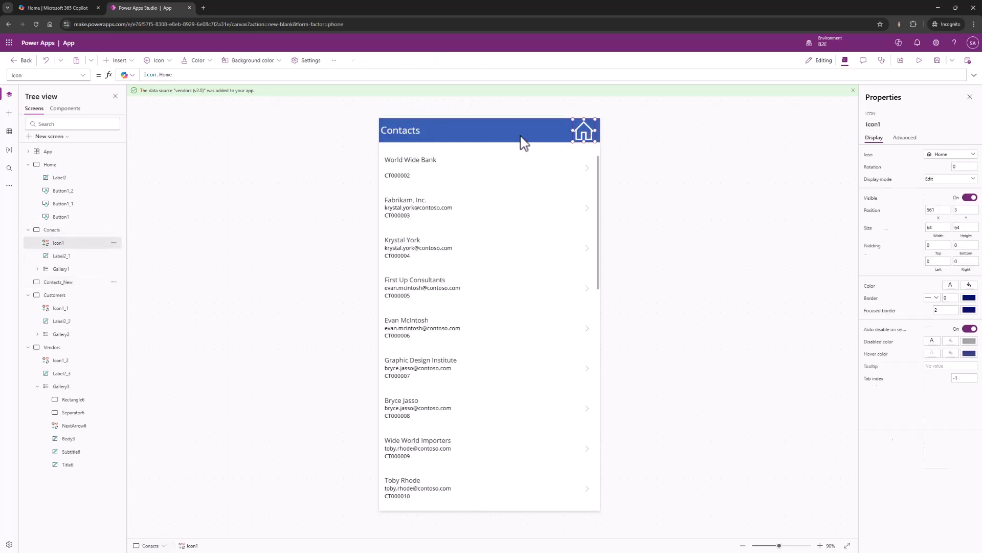
left_click(520, 136)
left_click(584, 131)
left_click(585, 133)
left_click(565, 139, "shift")
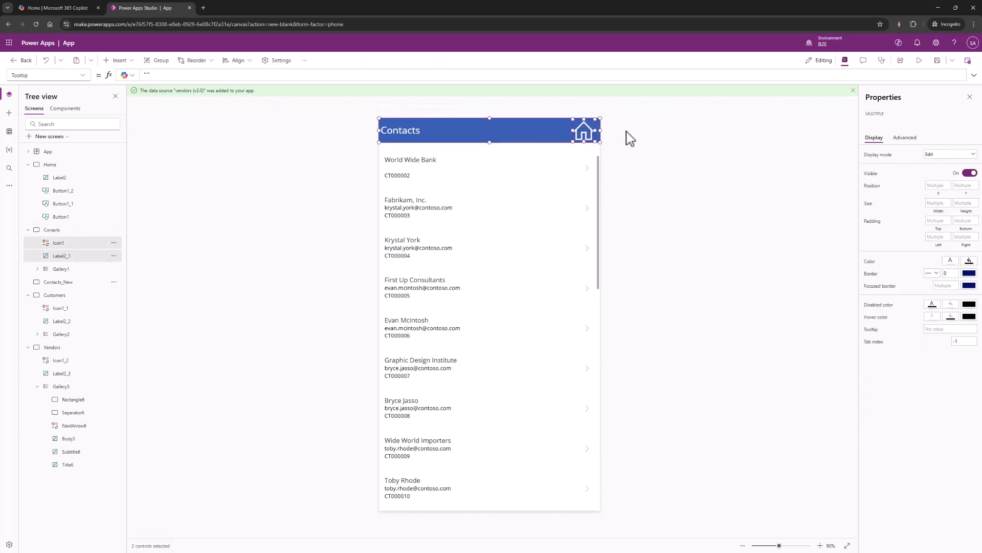
left_click(61, 282)
key("ctrl+v")
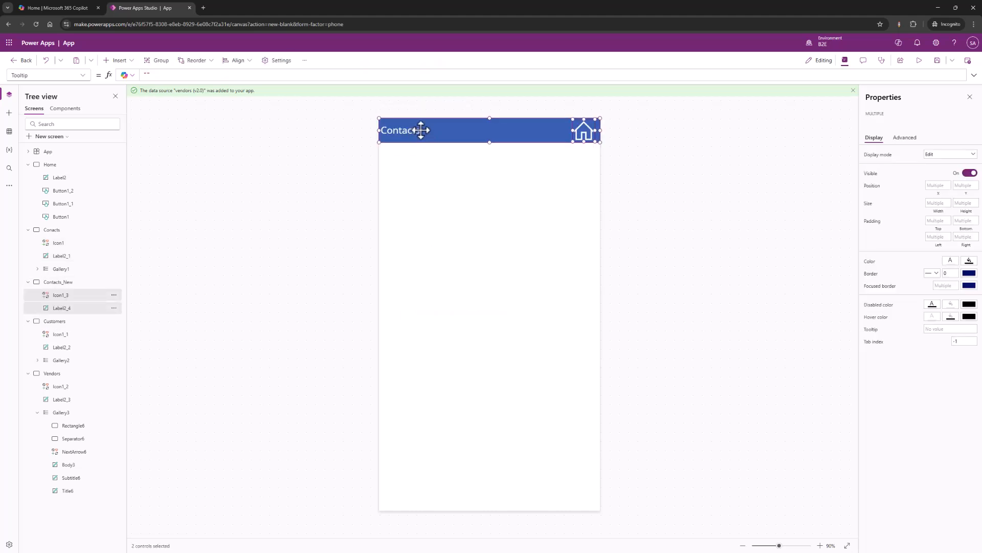
left_click(517, 212)
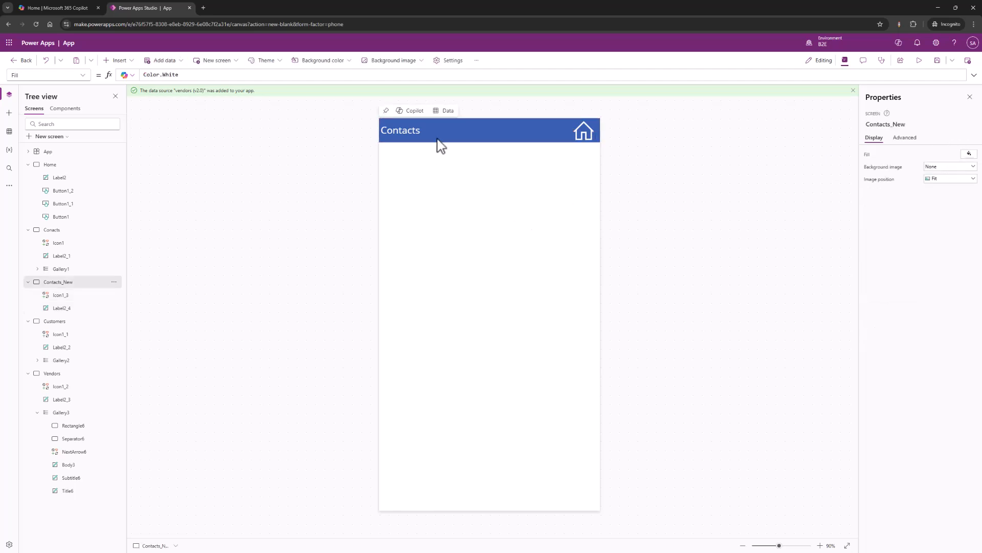
Set the header label's text on the Contacts_New screen to "New Contact".
left_click(430, 134)
left_click(959, 153)
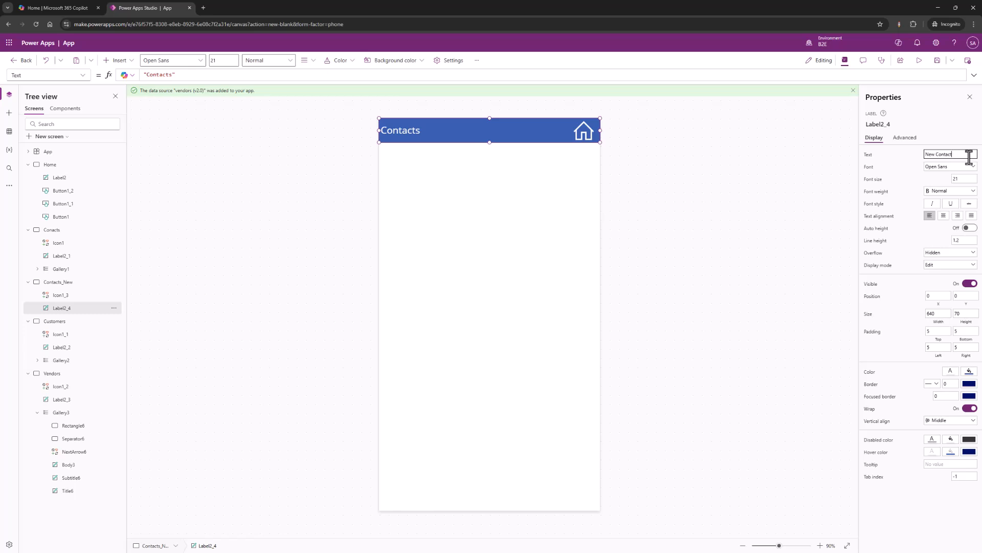
left_click(432, 230)
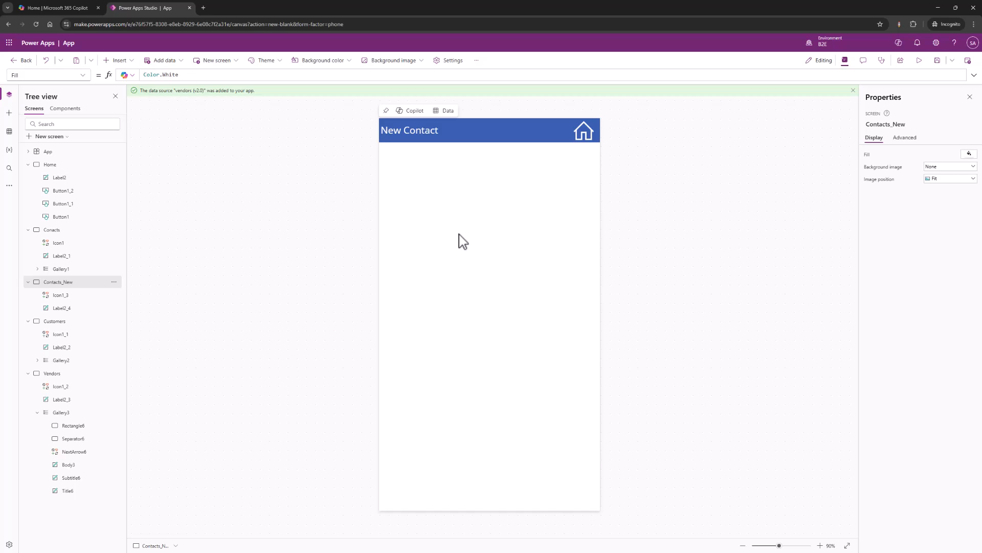
Insert a Back arrow icon, color it white and place it in the header beside the home icon, at about X 483, Y 0.
left_click(132, 62)
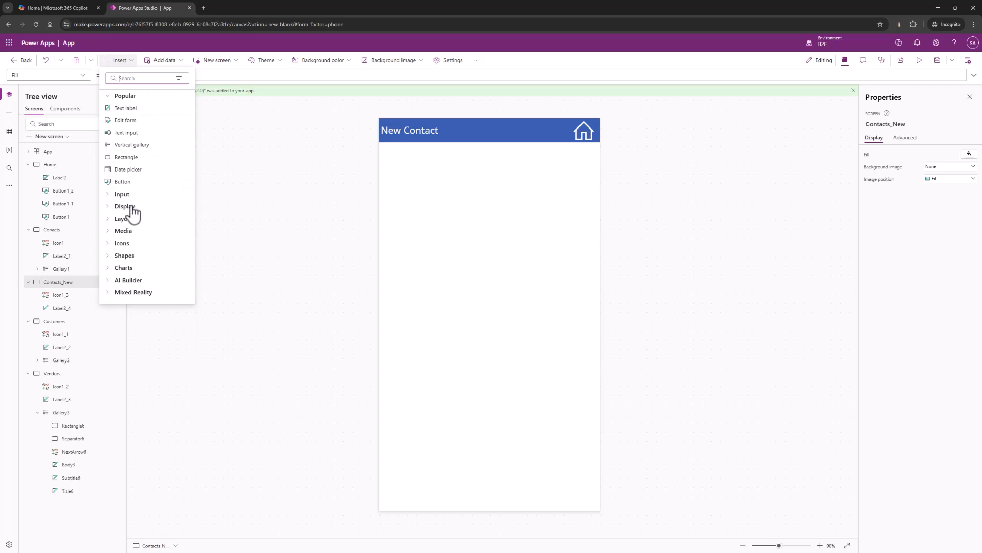
type("back")
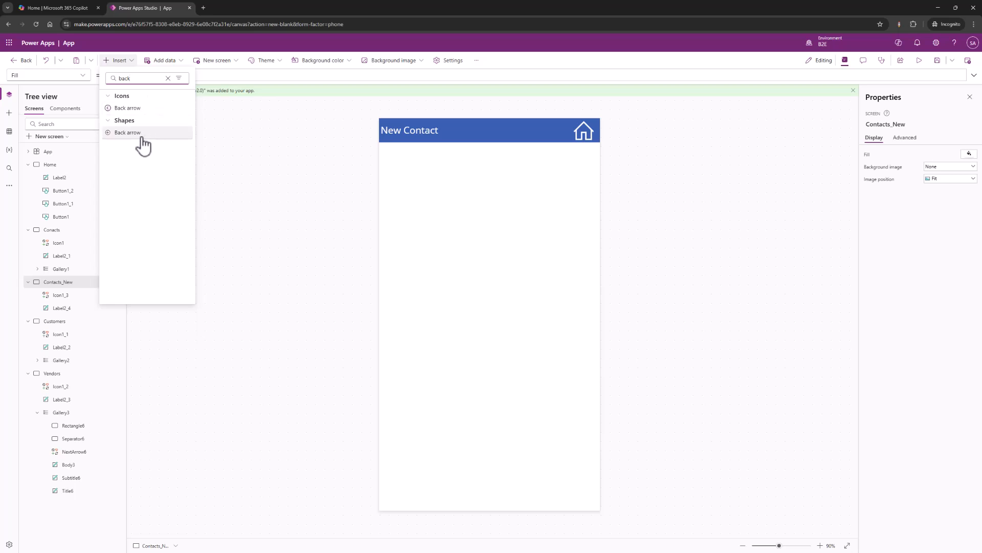
left_click(137, 111)
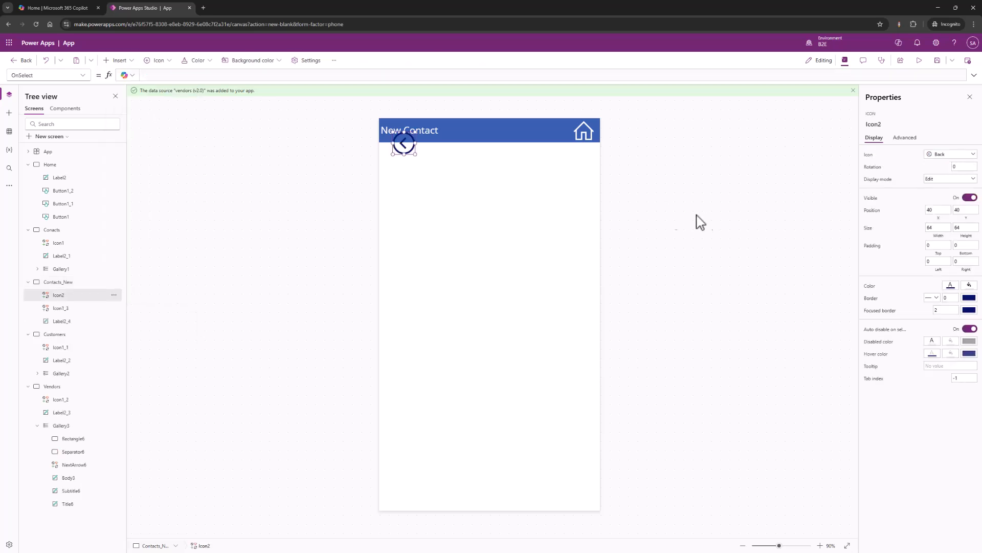
left_click(950, 286)
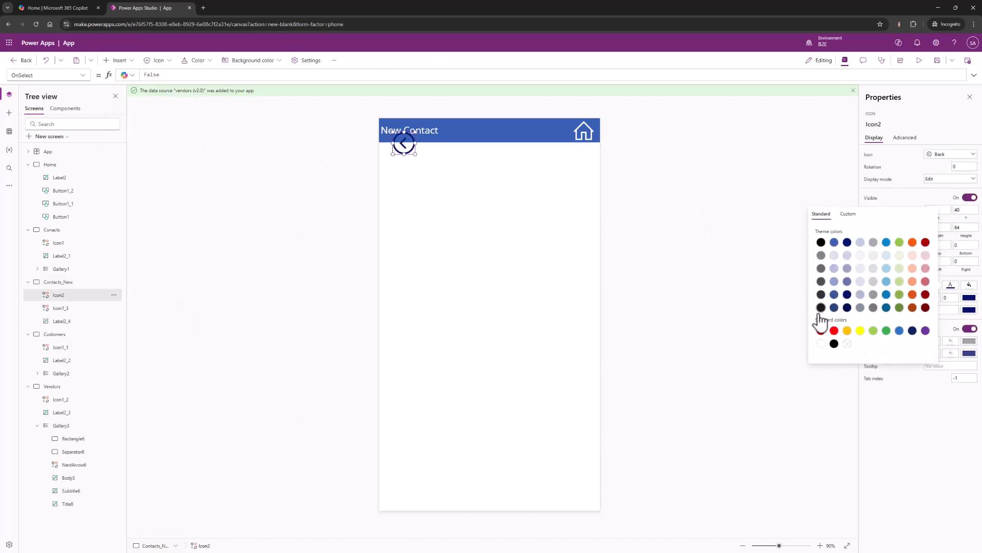
left_click(821, 343)
left_click_drag(403, 144, 559, 134)
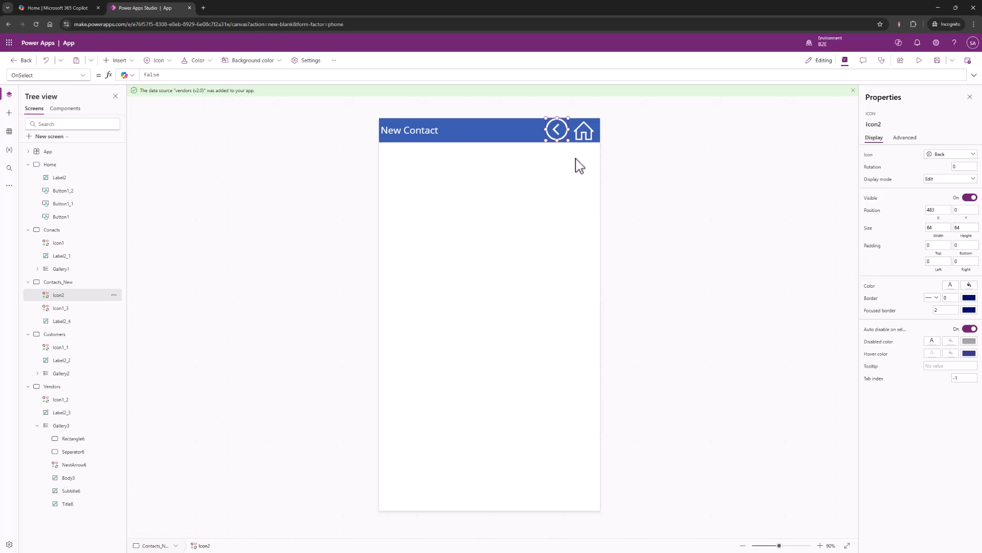
Insert a Check icon on the Contacts_New screen.
left_click(121, 62)
type("Add")
key("BackSpace")
key("BackSpace")
key("BackSpace")
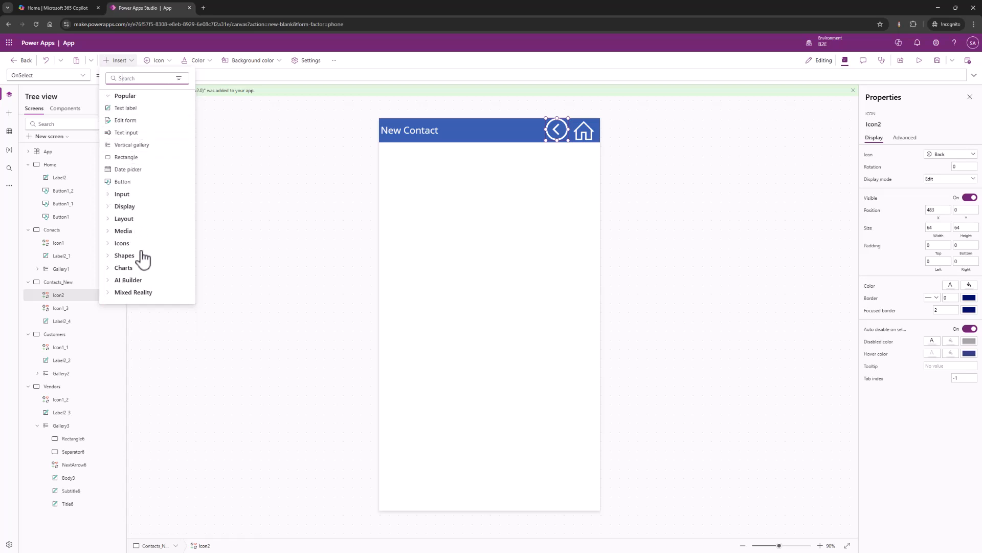
left_click(122, 245)
scroll(137, 248, "down", 2)
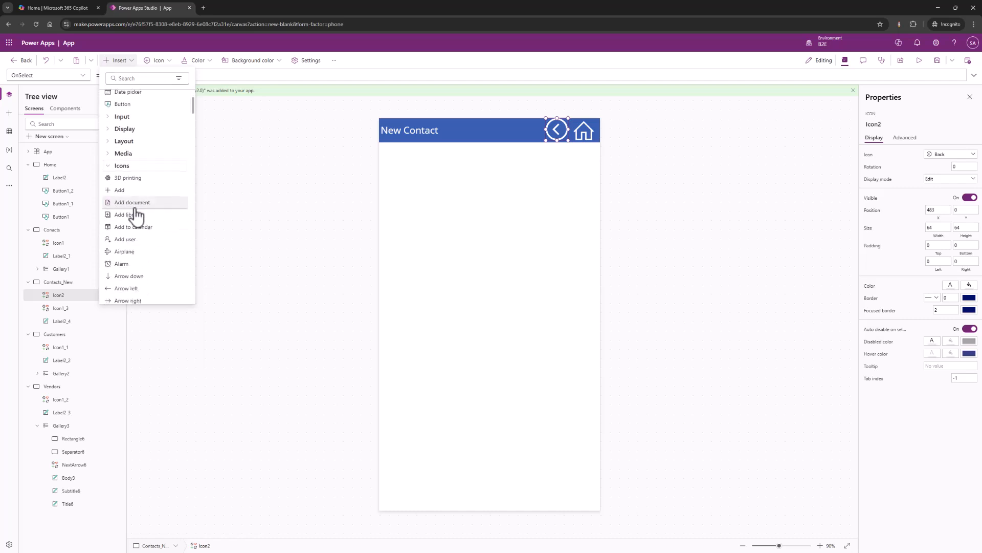
scroll(134, 212, "down", 3)
scroll(137, 215, "down", 4)
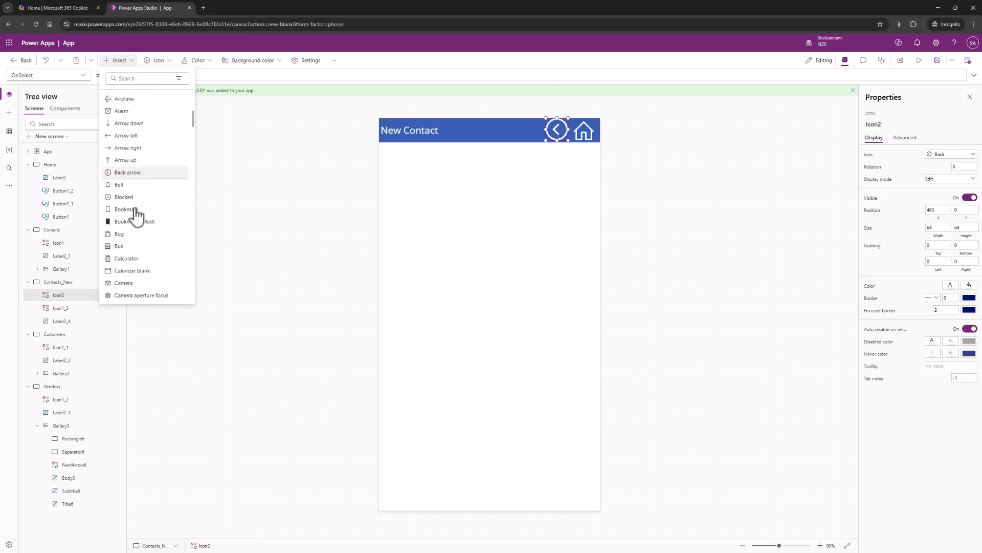
left_click(134, 229)
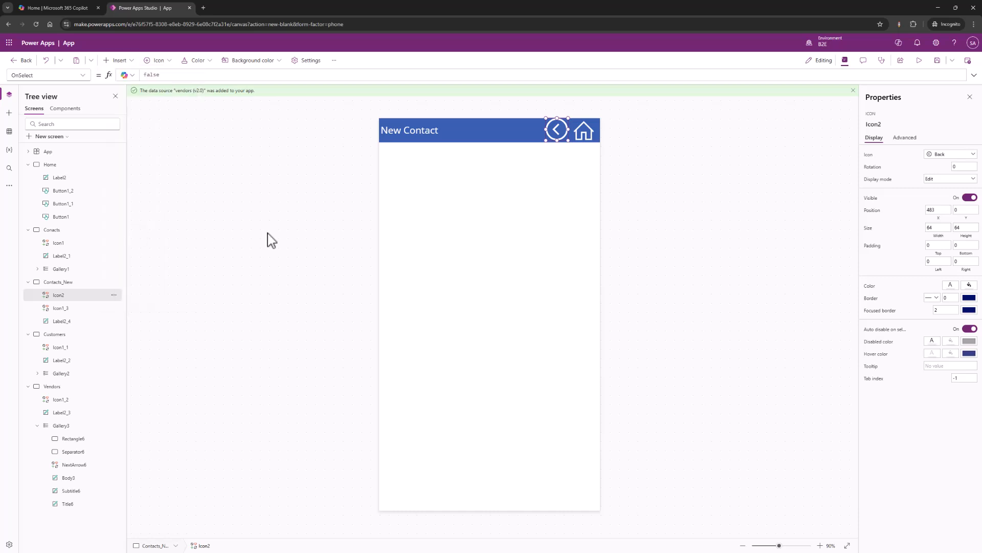
Place the Check icon in the header beside the back arrow, at about X 401, Y 0, and color it white.
left_click_drag(414, 152, 528, 132)
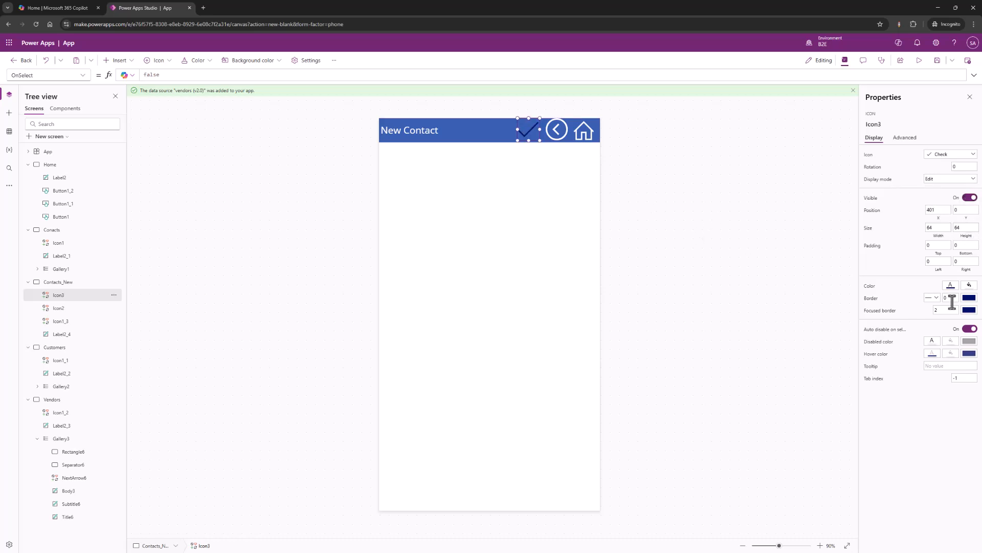
left_click(950, 285)
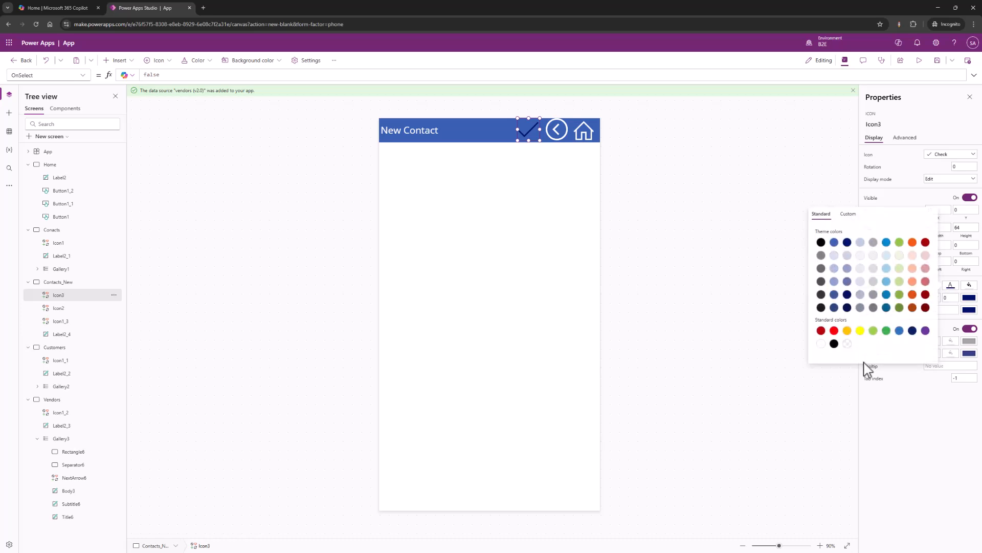
left_click(533, 175)
Set the back arrow icon's OnSelect formula to Navigate(Conacts).
left_click(557, 130)
double_click(237, 75)
type("Navigate")
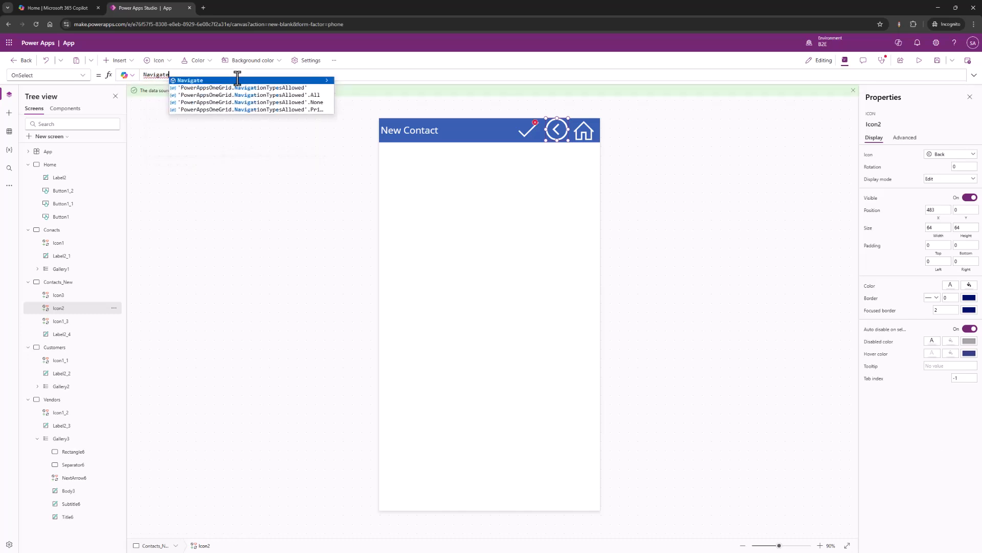
type("(")
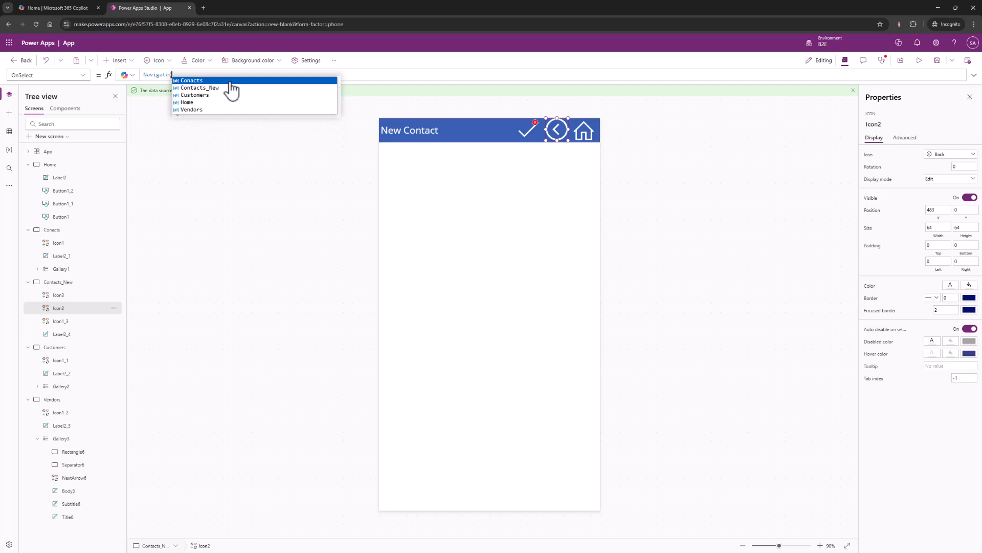
key("Tab")
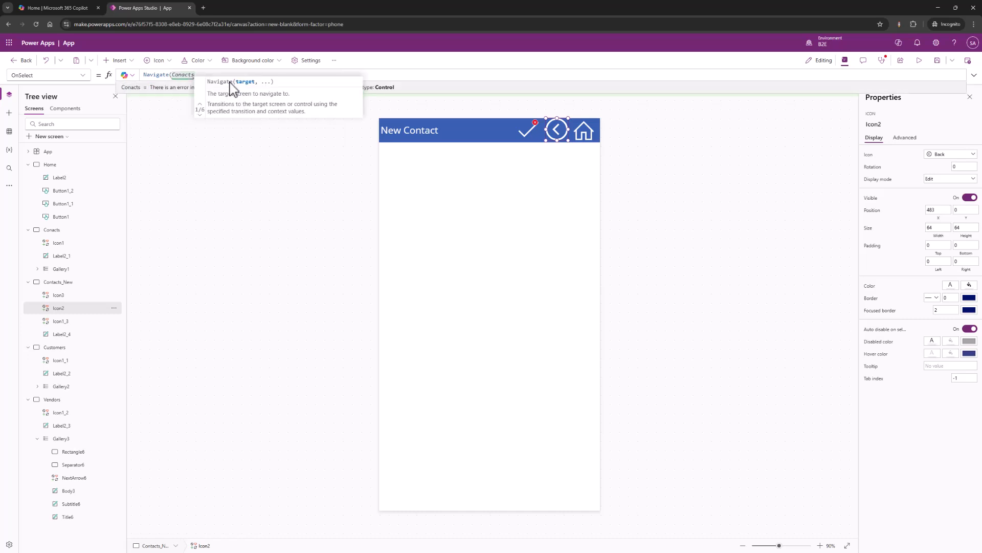
type(")")
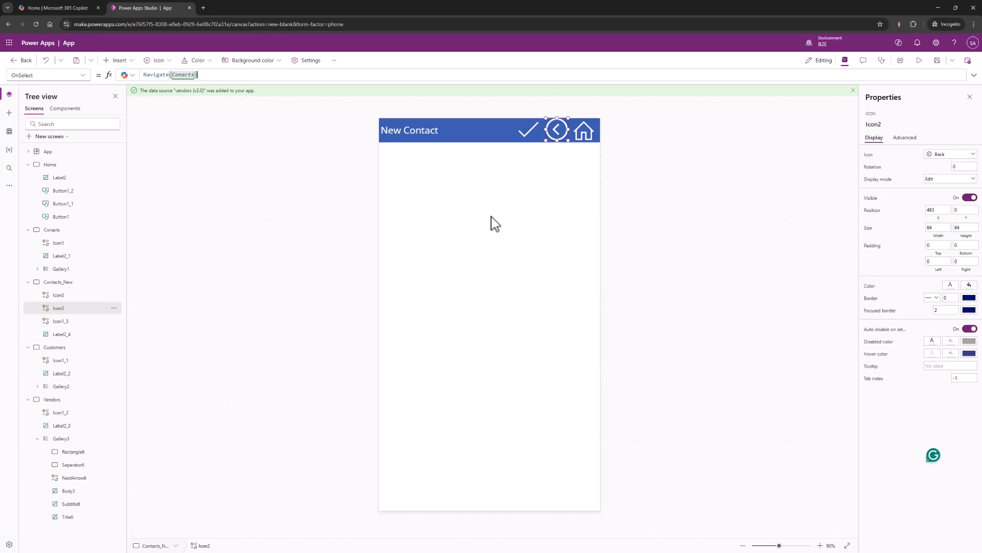
Insert an edit form on the Contacts_New screen with contacts (v2.0) as its data source.
left_click(529, 131)
left_click(517, 200)
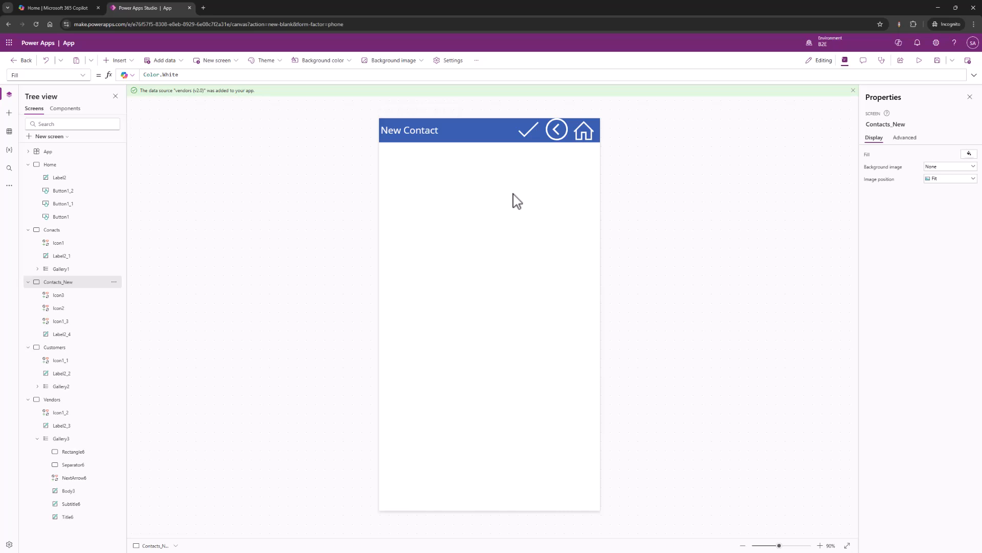
left_click(126, 62)
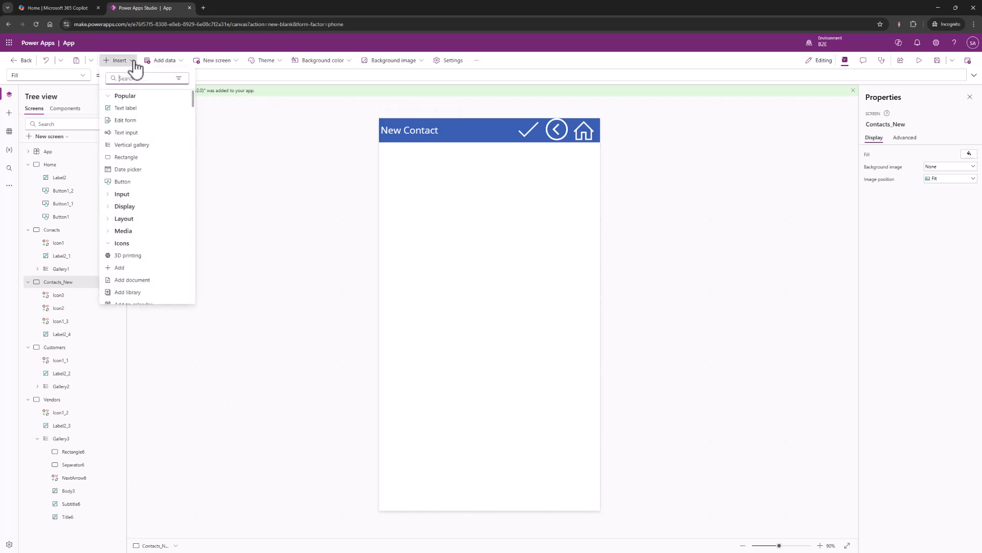
left_click(144, 126)
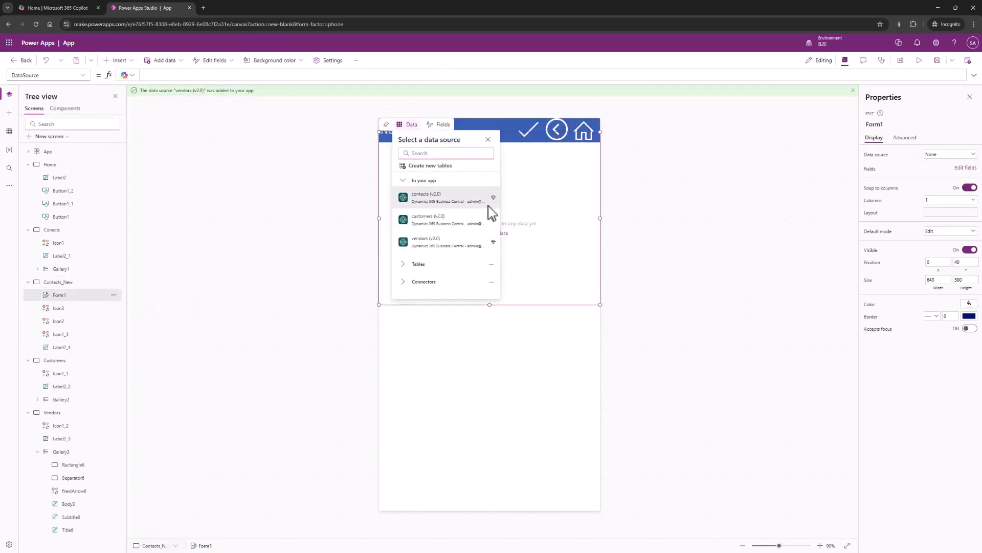
left_click(435, 202)
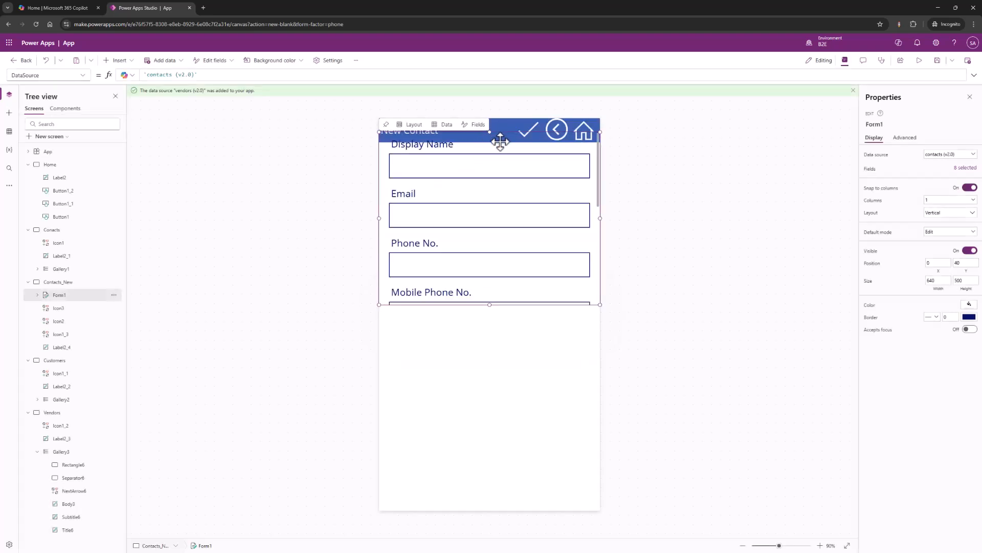
Fit the contact edit form to the area below the header, at Y 70 and about 1066 high.
left_click(509, 145)
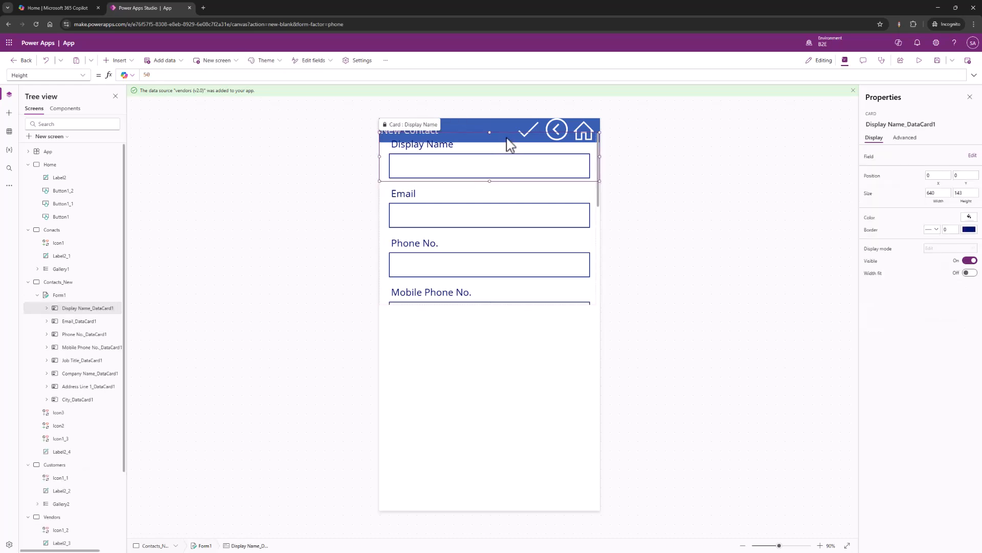
left_click(540, 293)
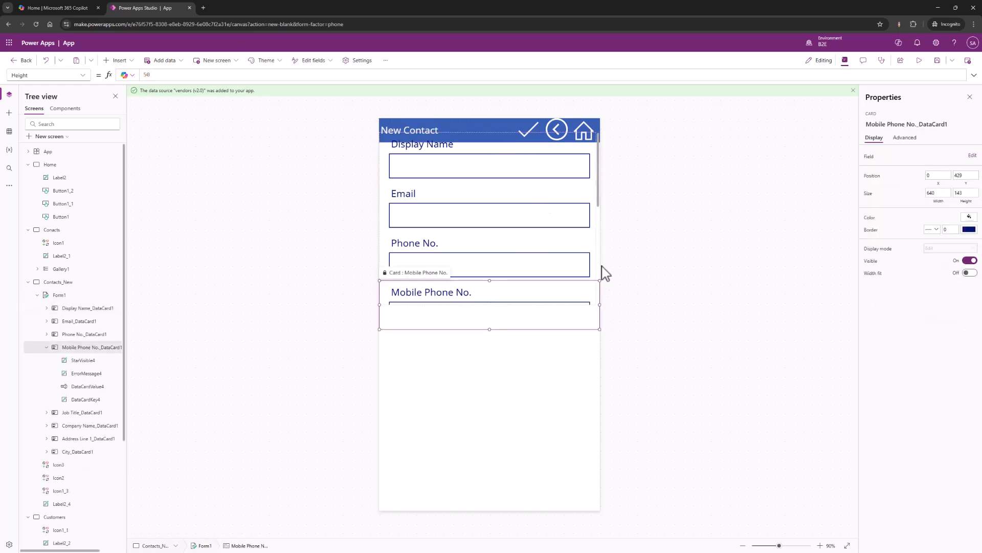
left_click(545, 244)
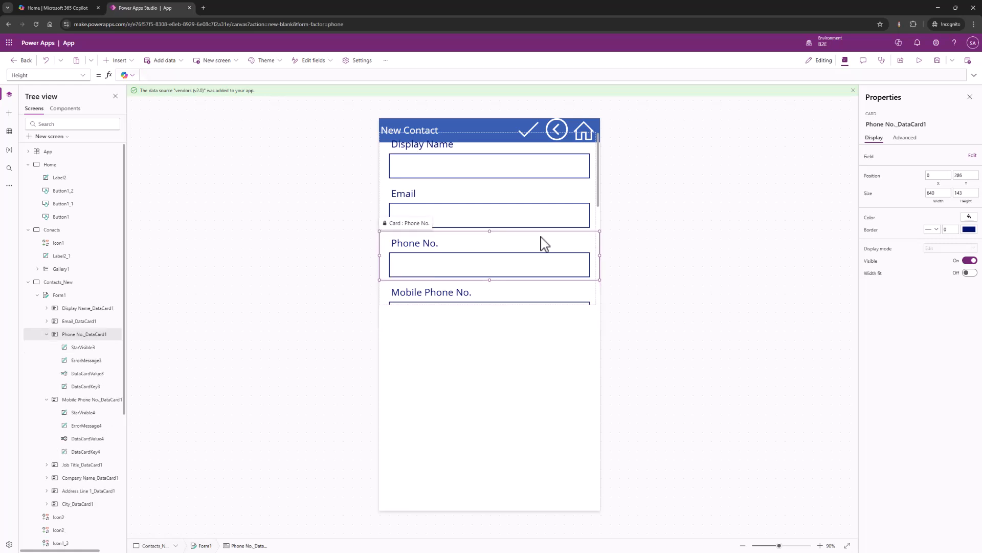
left_click(384, 301)
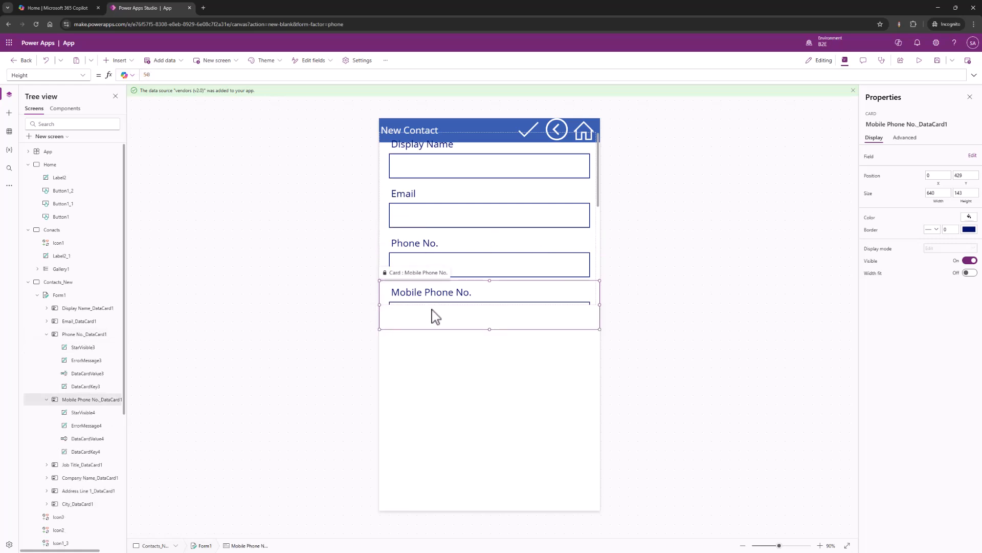
left_click(47, 334)
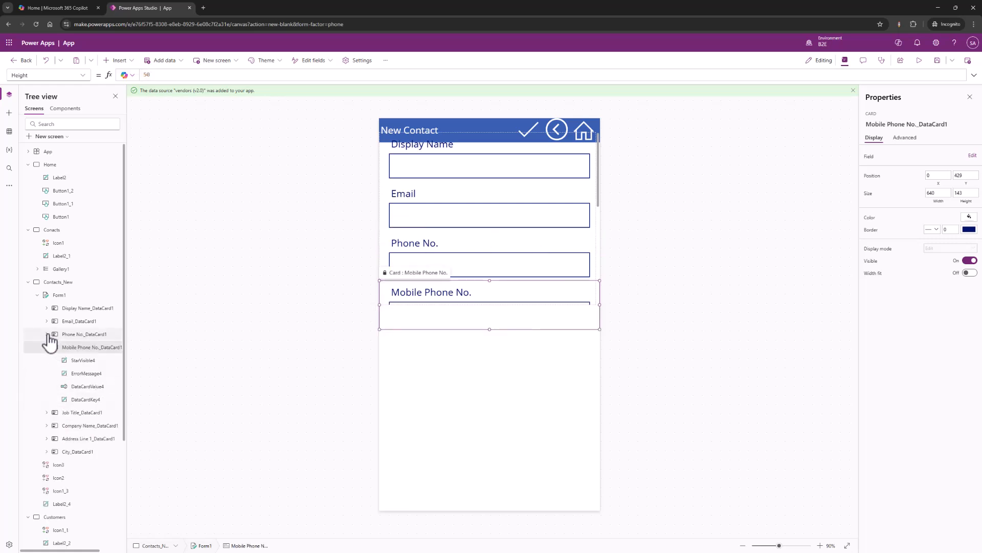
left_click(59, 295)
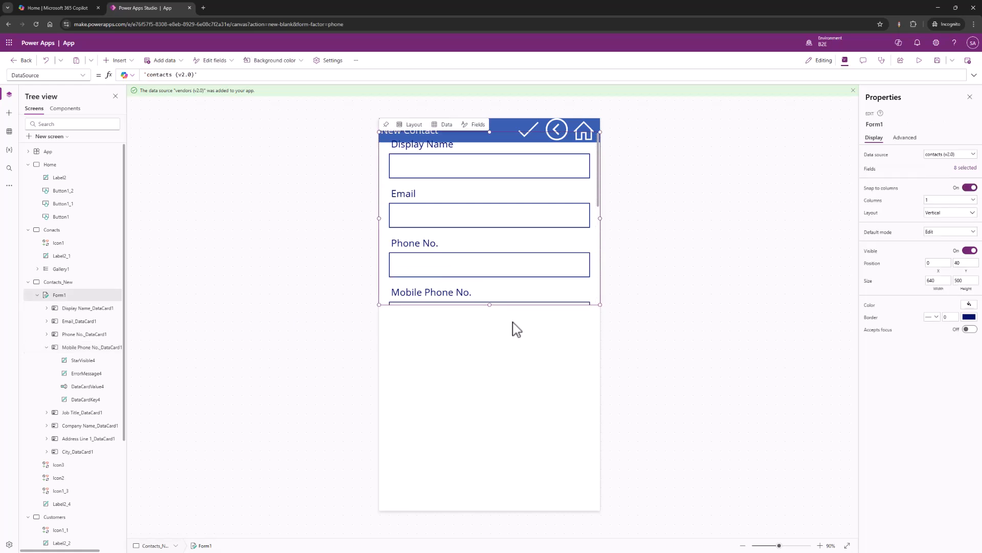
left_click(503, 143)
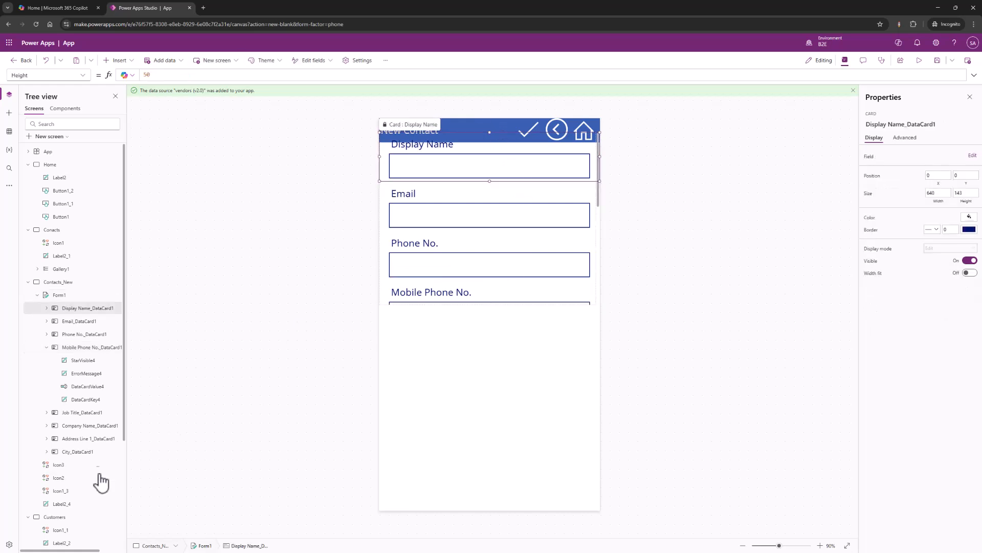
left_click(499, 306)
left_click_drag(501, 307, 483, 542)
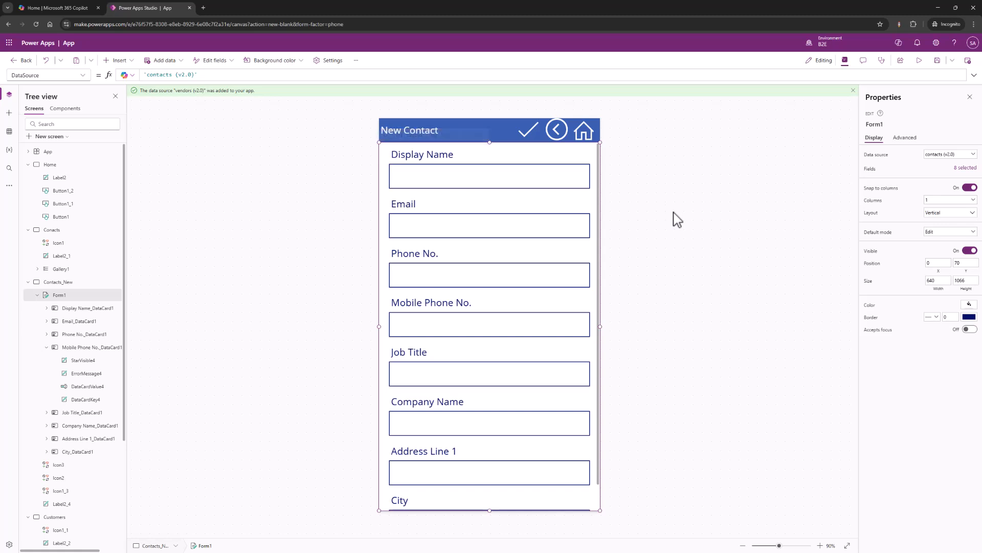
Preview the New Contact screen to check how the edit form renders at run time, and return to editing.
left_click(919, 60)
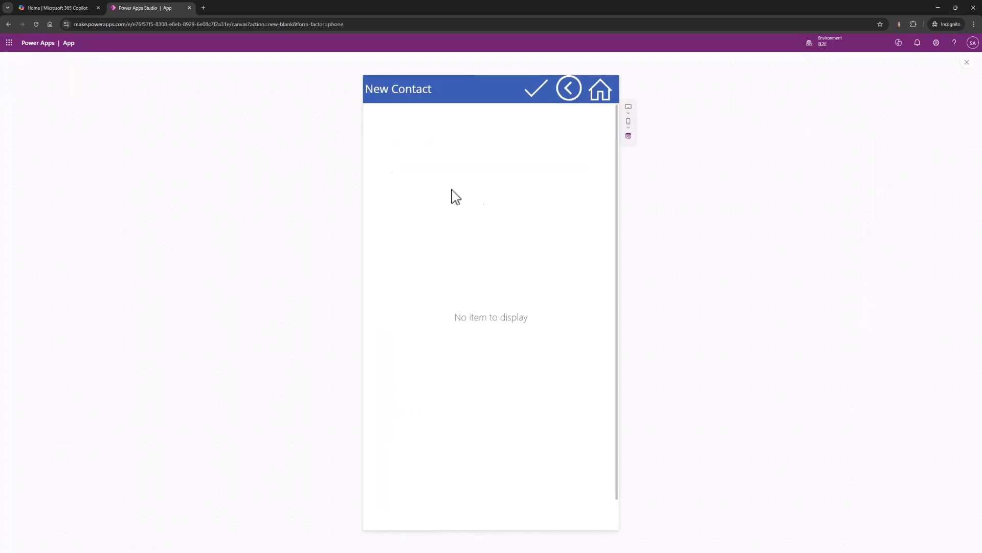
left_click(966, 63)
left_click(588, 328)
Set the contact edit form's default mode to New.
left_click(599, 296)
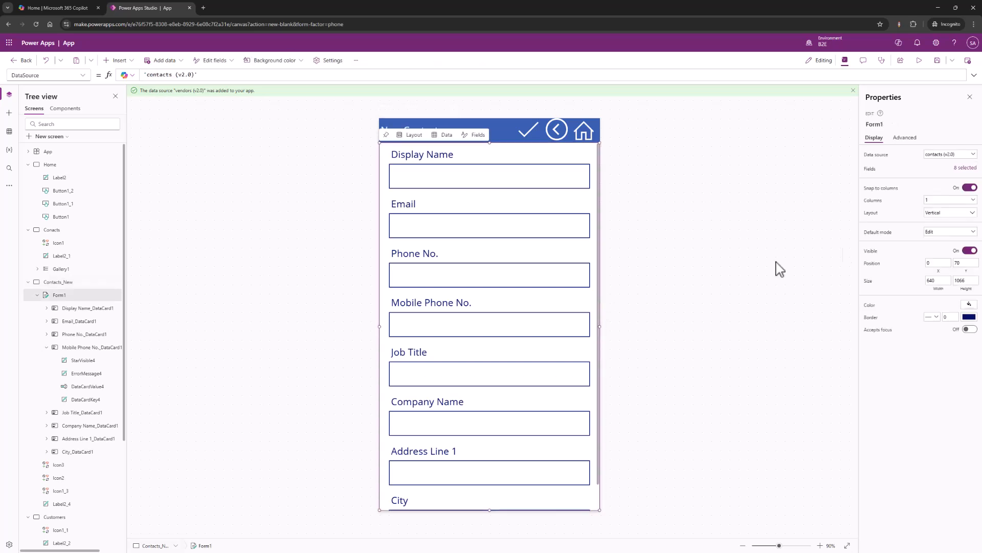
left_click(940, 233)
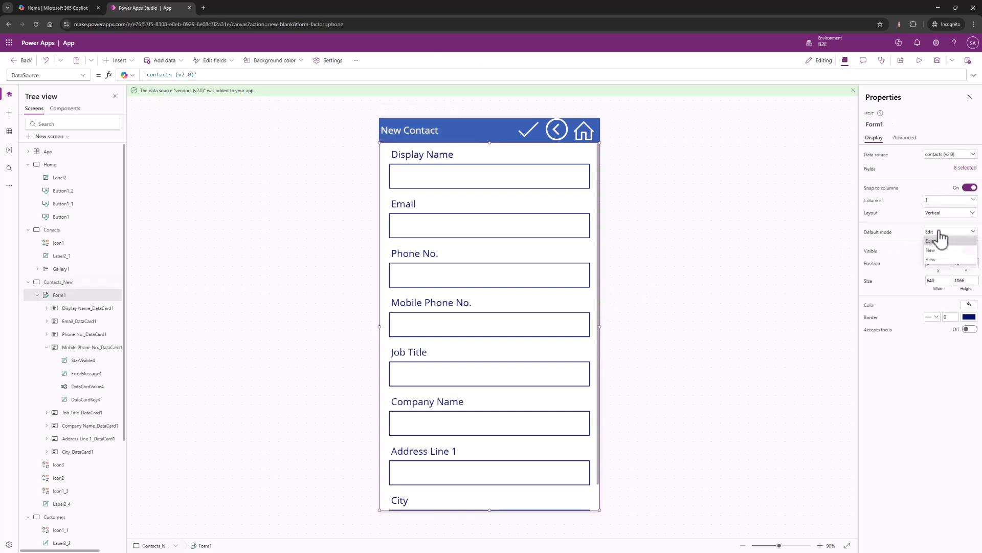
left_click(947, 252)
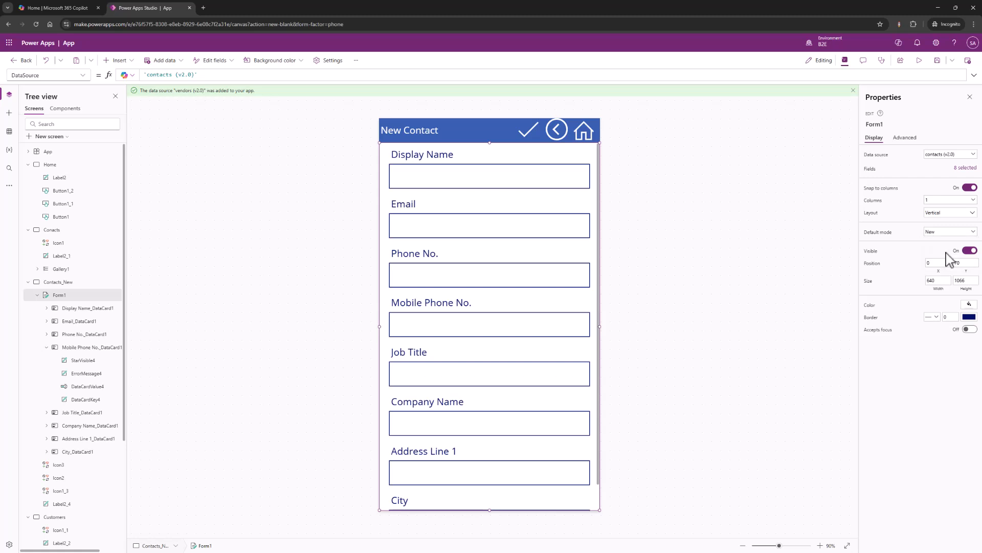
Preview the New Contact screen again and look through the form's fields from Display Name to City.
left_click(920, 61)
scroll(442, 214, "down", 1)
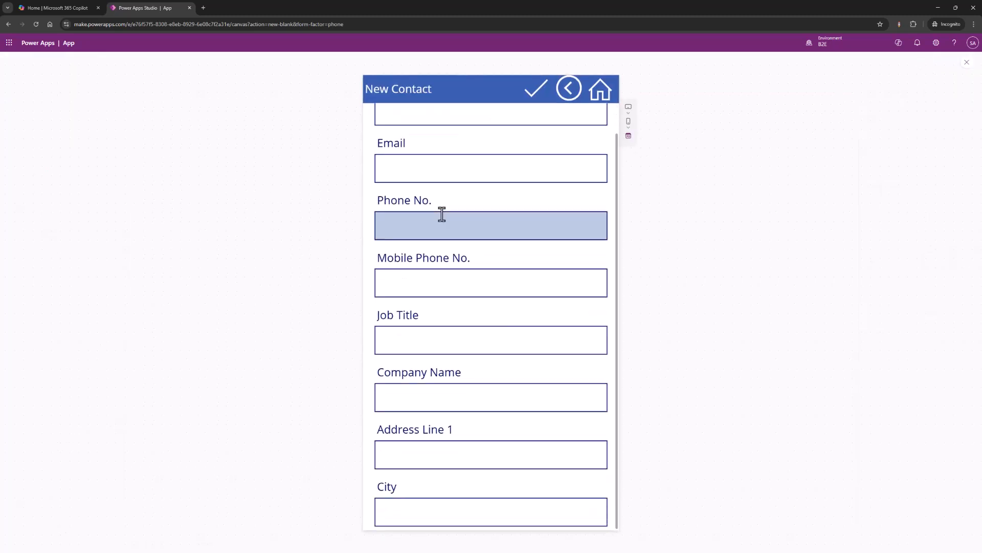
scroll(442, 213, "up", 1)
scroll(442, 214, "down", 1)
scroll(447, 221, "up", 1)
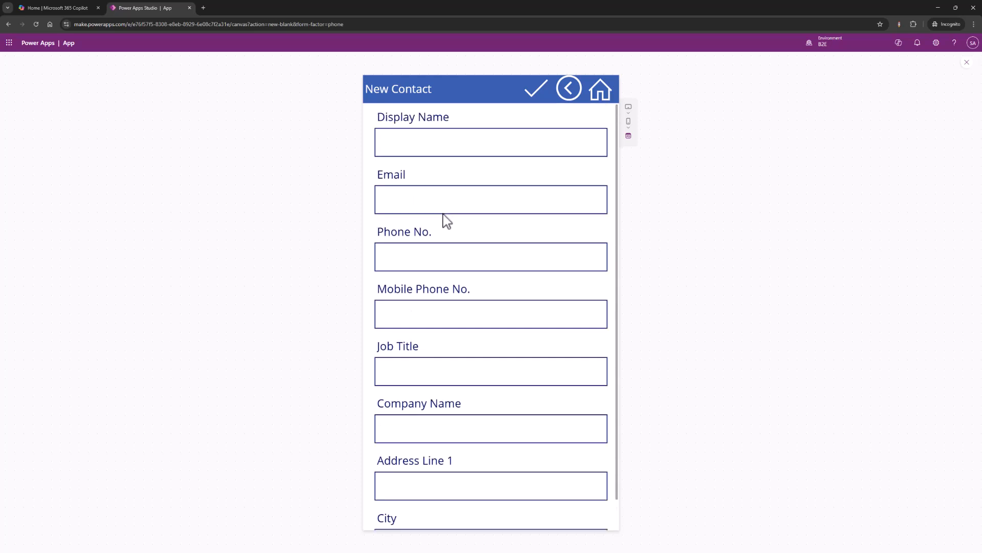
left_click(965, 63)
left_click(589, 329)
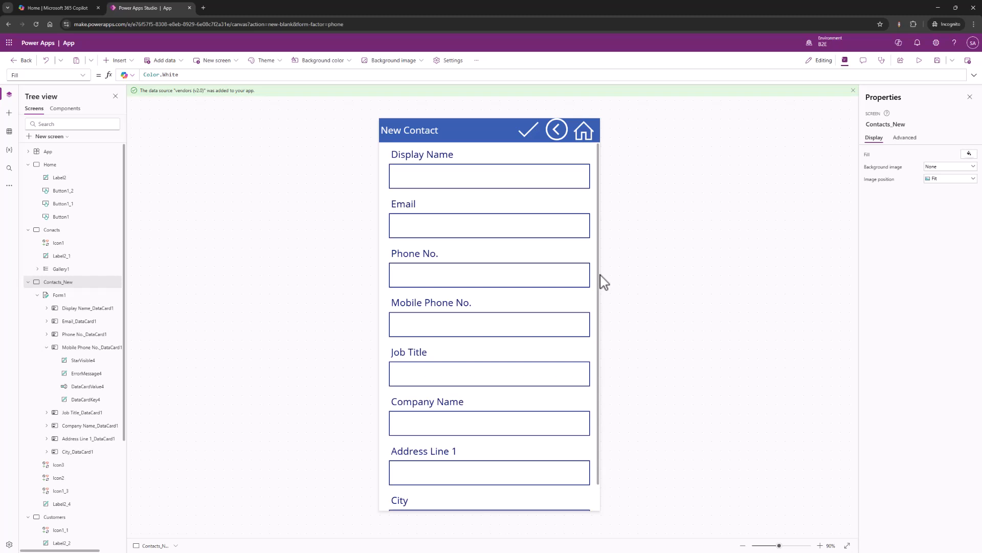
Set the header Check icon's OnSelect formula to SubmitForm(Form1).
left_click(602, 276)
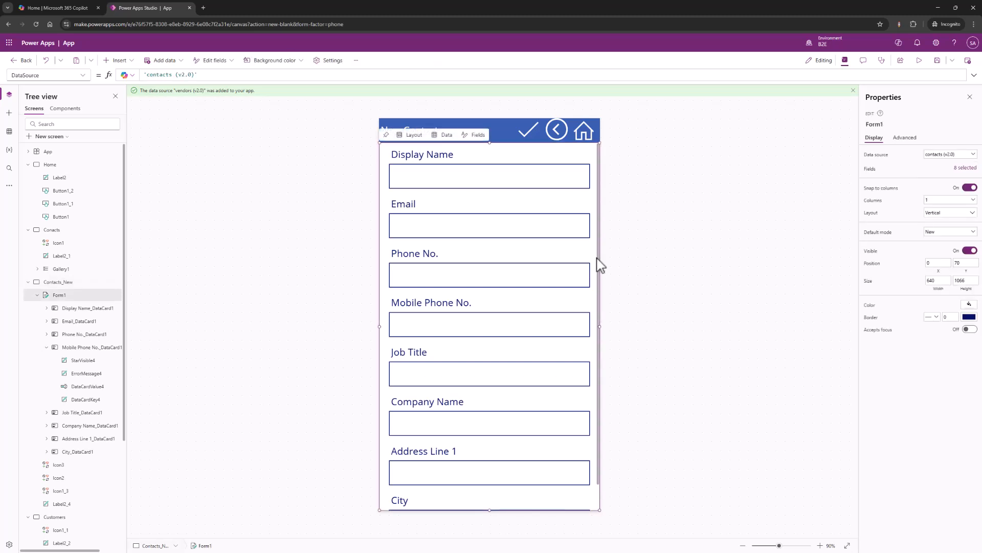
left_click(531, 133)
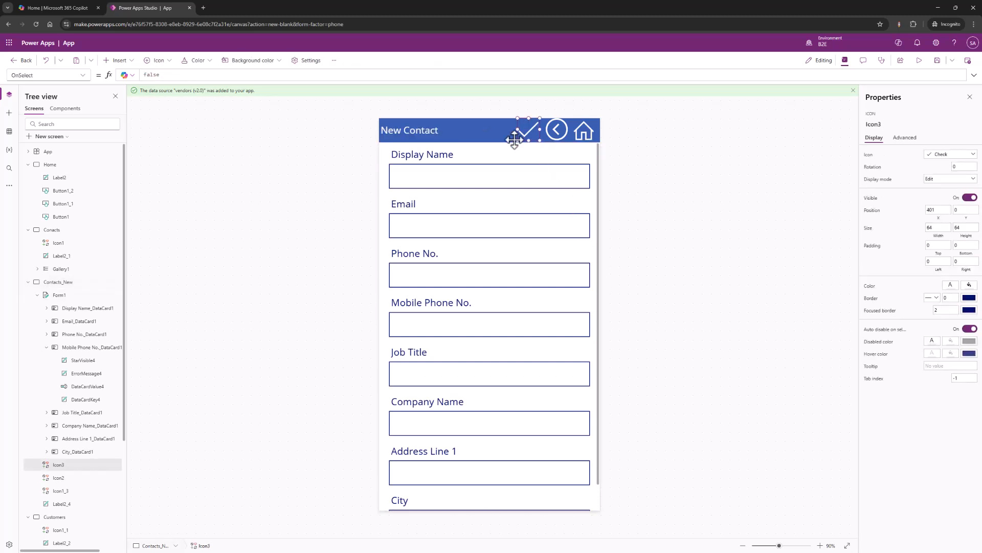
left_click(47, 347)
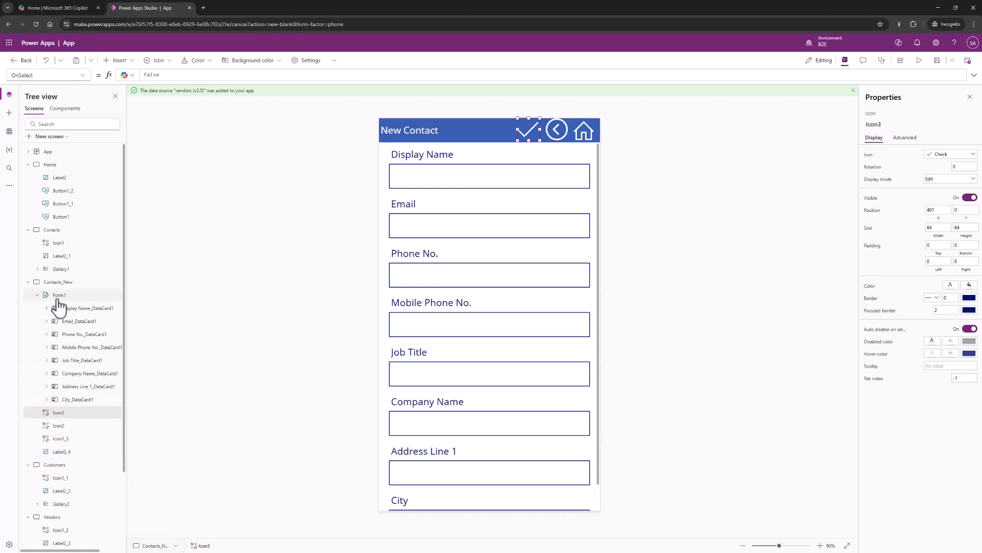
left_click(58, 298)
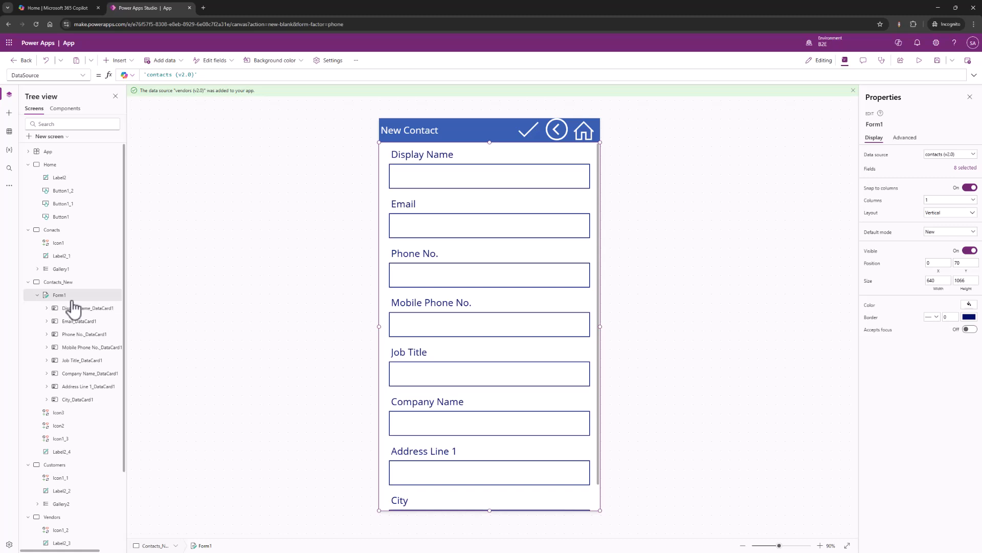
left_click(530, 132)
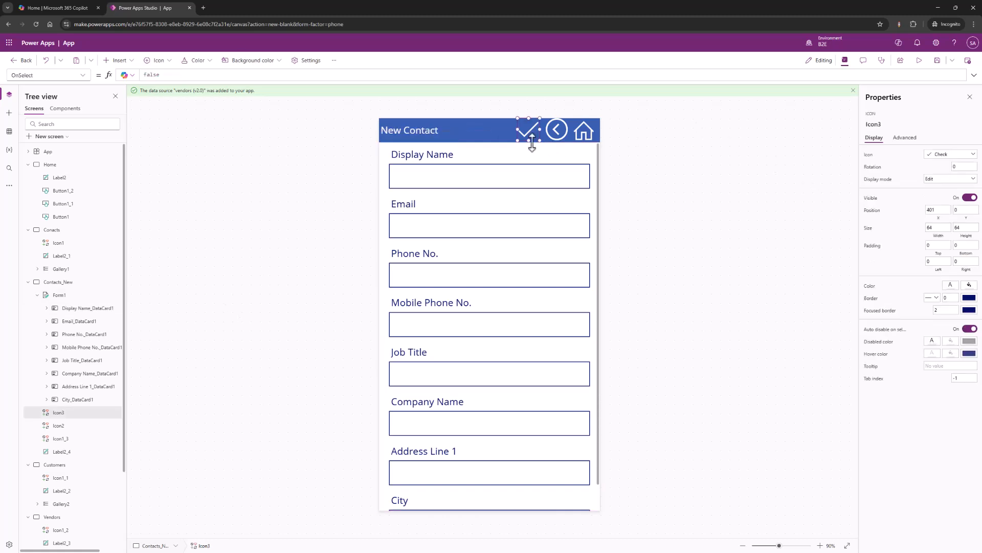
double_click(190, 76)
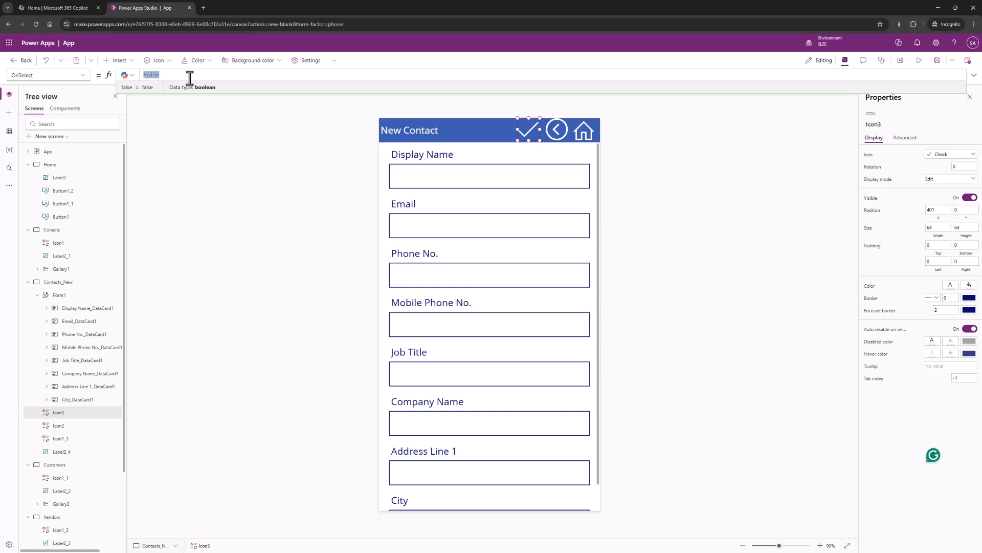
type("Sub")
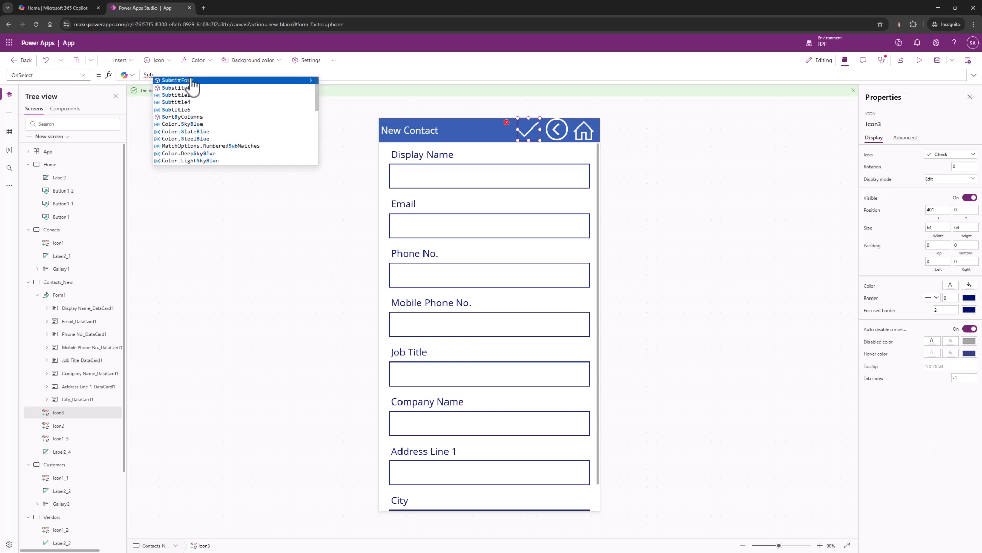
key("Tab")
type("For")
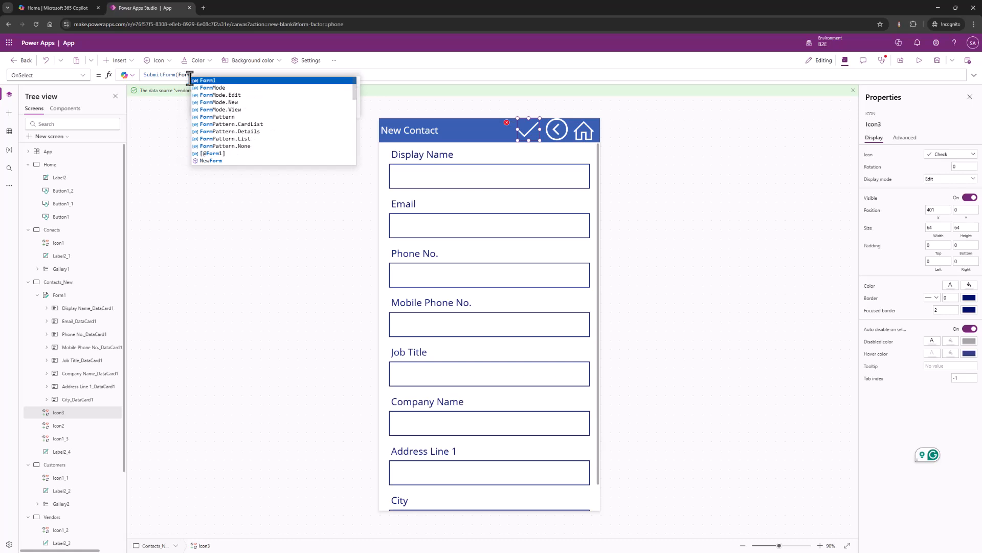
left_click(210, 82)
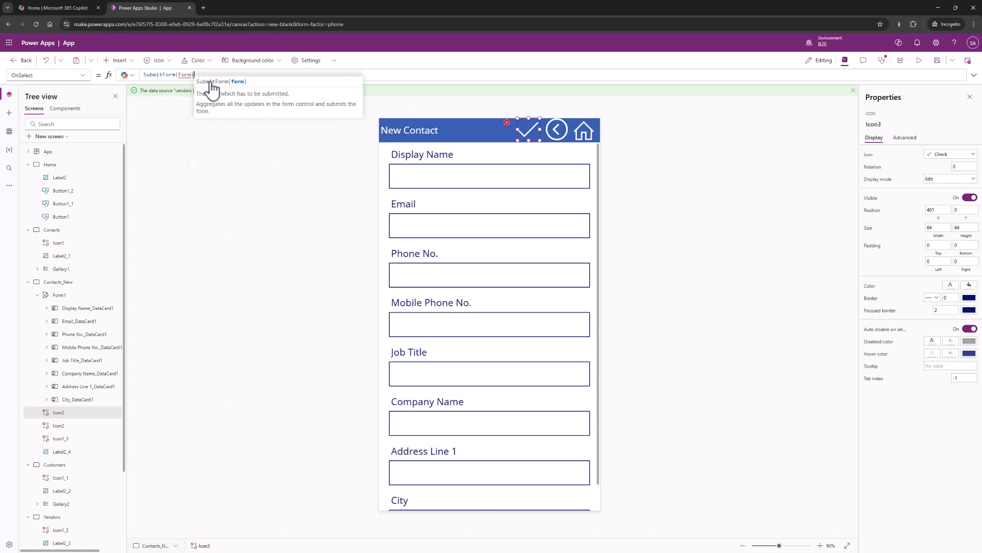
type(",")
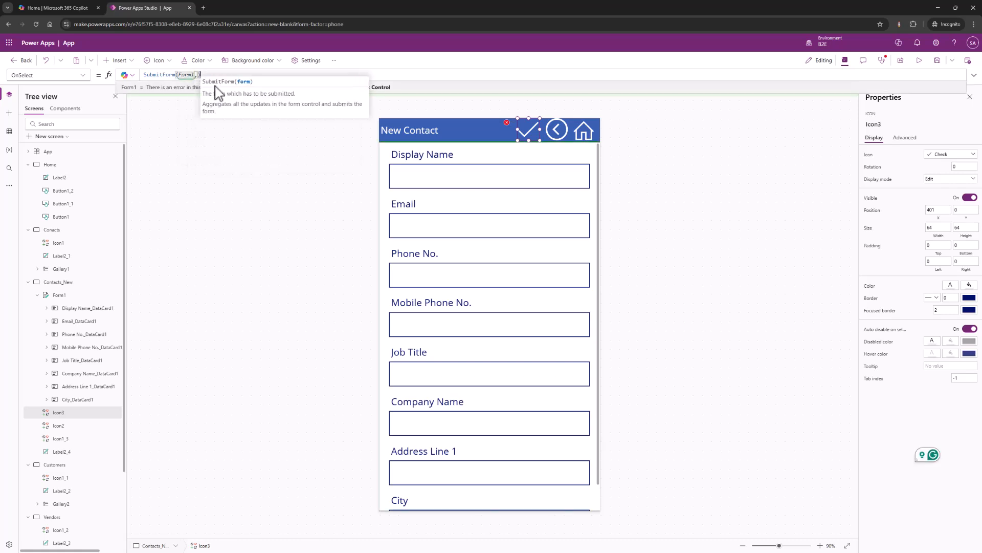
key("BackSpace")
key("BackSpace")
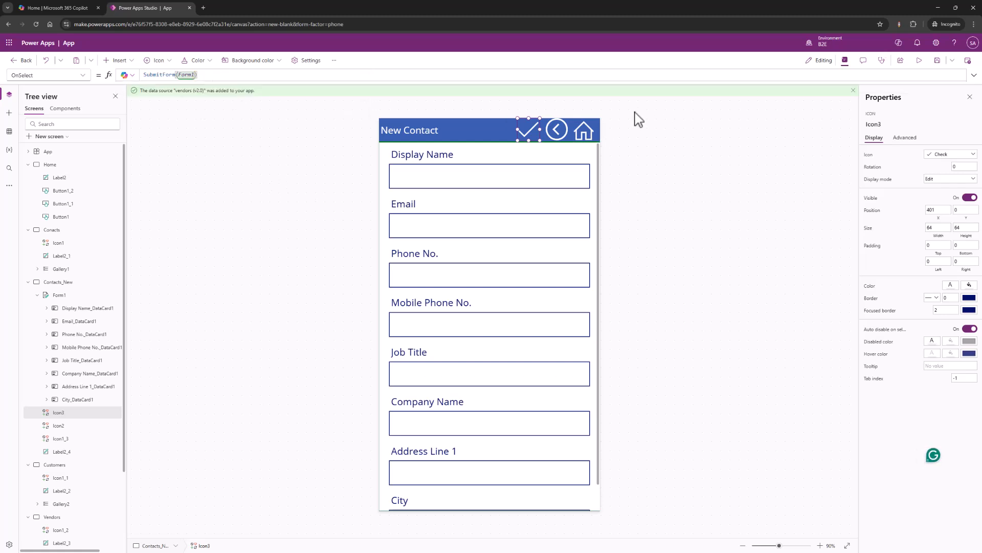
left_click(682, 164)
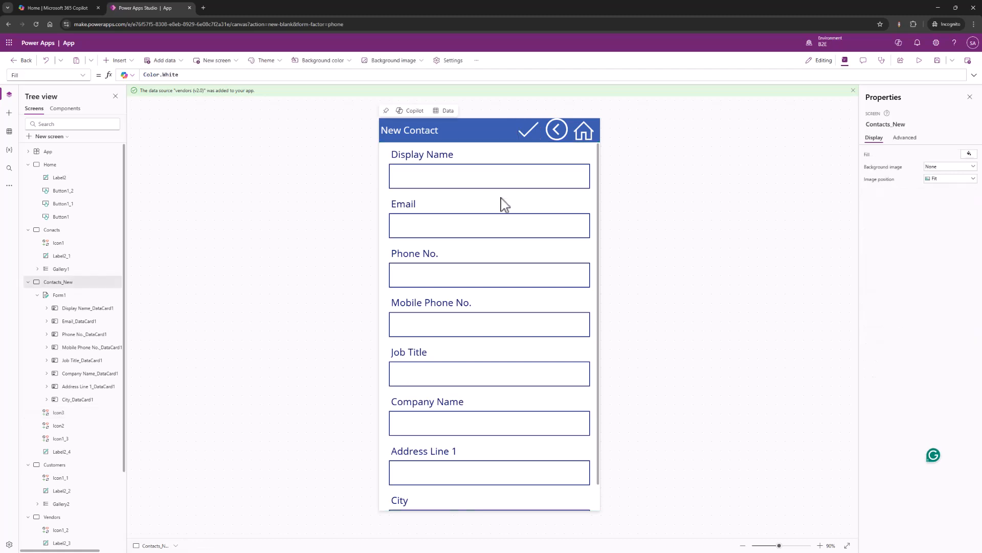
Preview the app and test the back arrow, the home icon and the Home screen's link to Contacts.
left_click(920, 60)
left_click(570, 95)
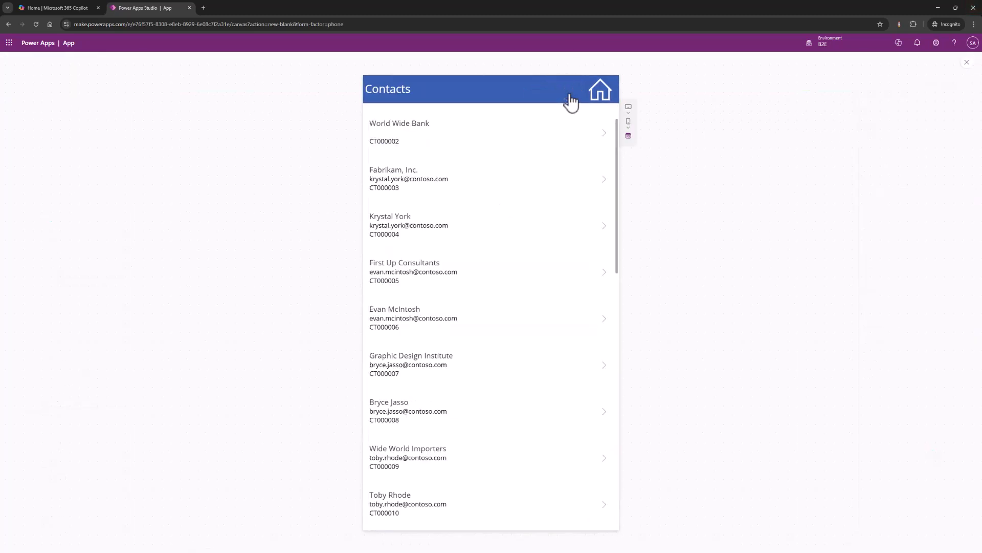
left_click(600, 97)
left_click(511, 269)
left_click(967, 63)
left_click(578, 328)
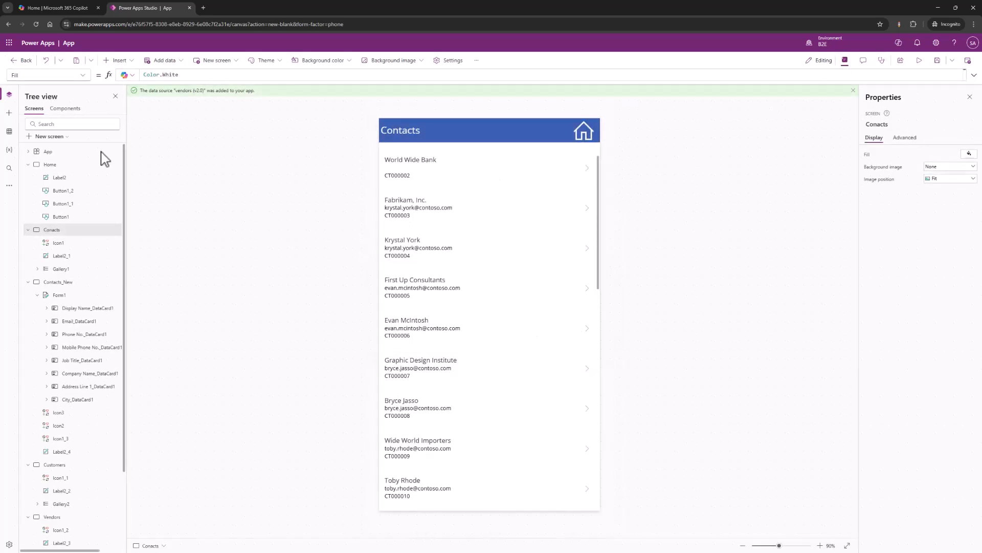
Insert an Add icon in the Contacts header beside the home icon, at about X 486, Y 0, and color it white.
left_click(125, 61)
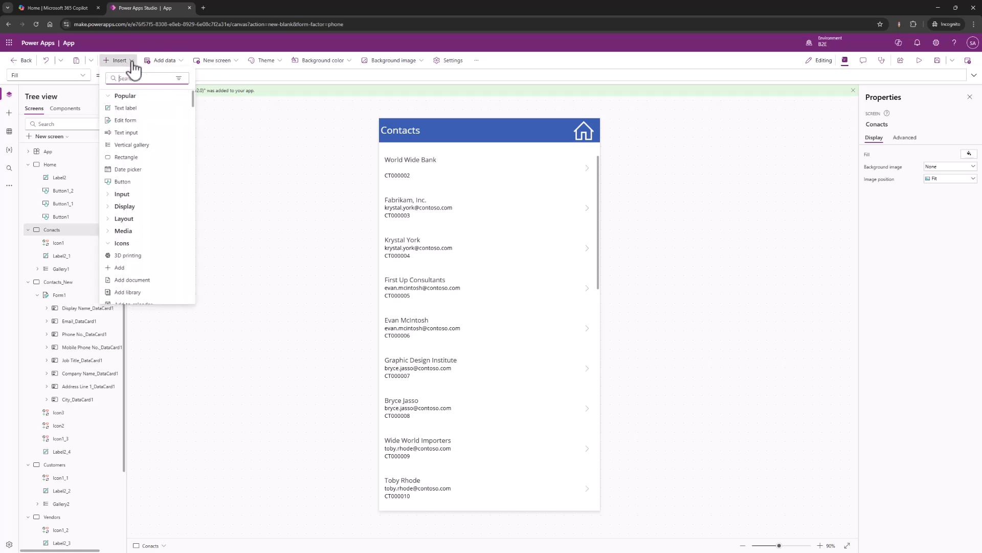
left_click(125, 268)
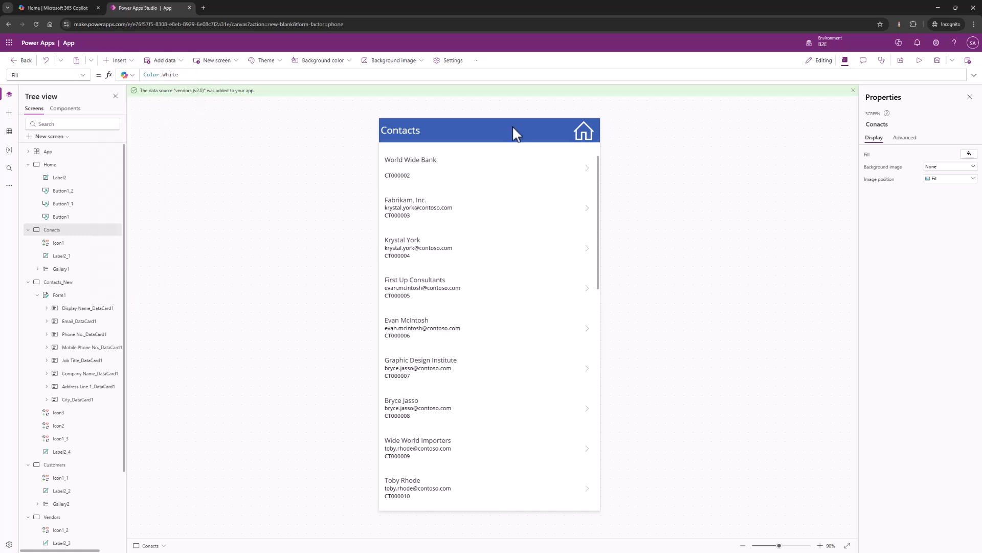
left_click_drag(397, 143, 555, 131)
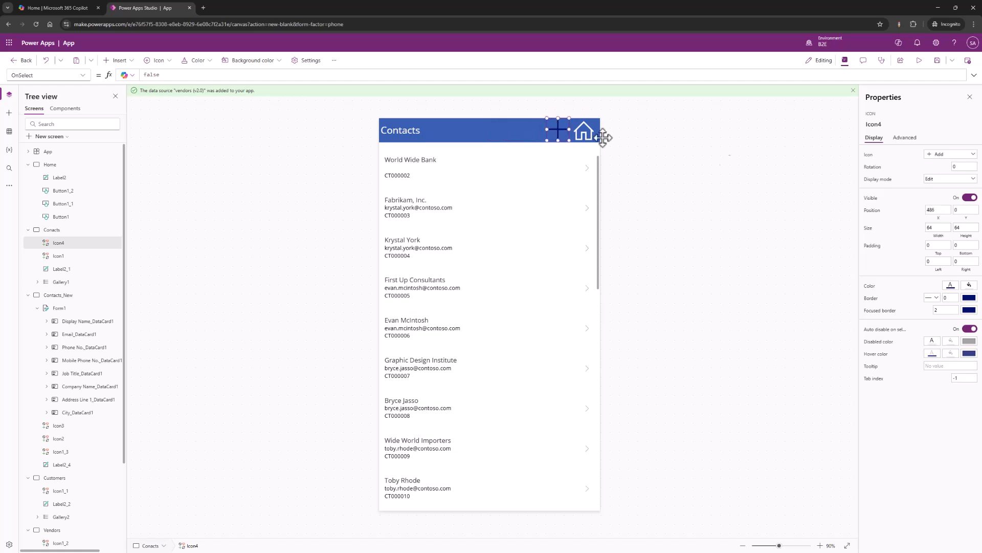
left_click(950, 285)
left_click(822, 343)
Set the Add icon's OnSelect formula to Navigate(Contacts_New).
double_click(165, 75)
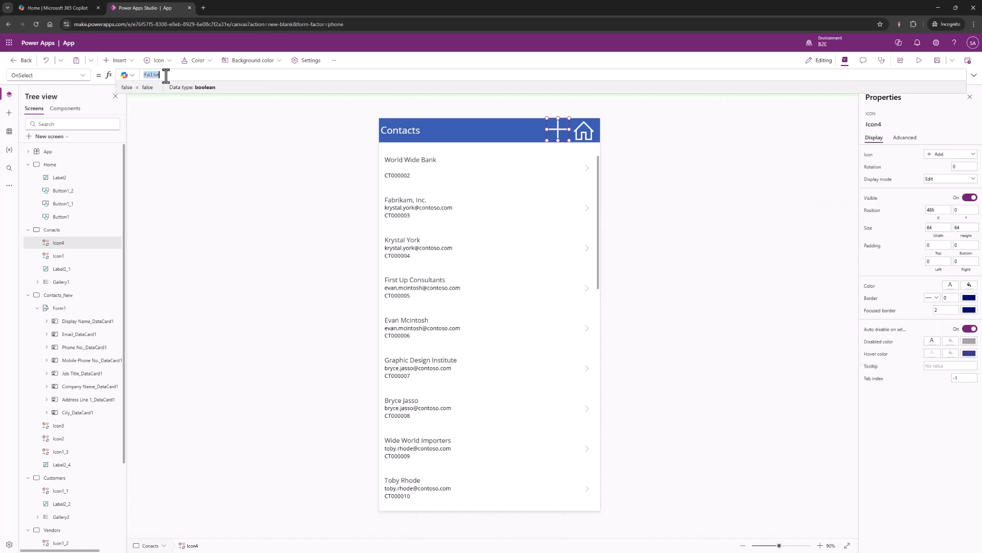
type("Navi")
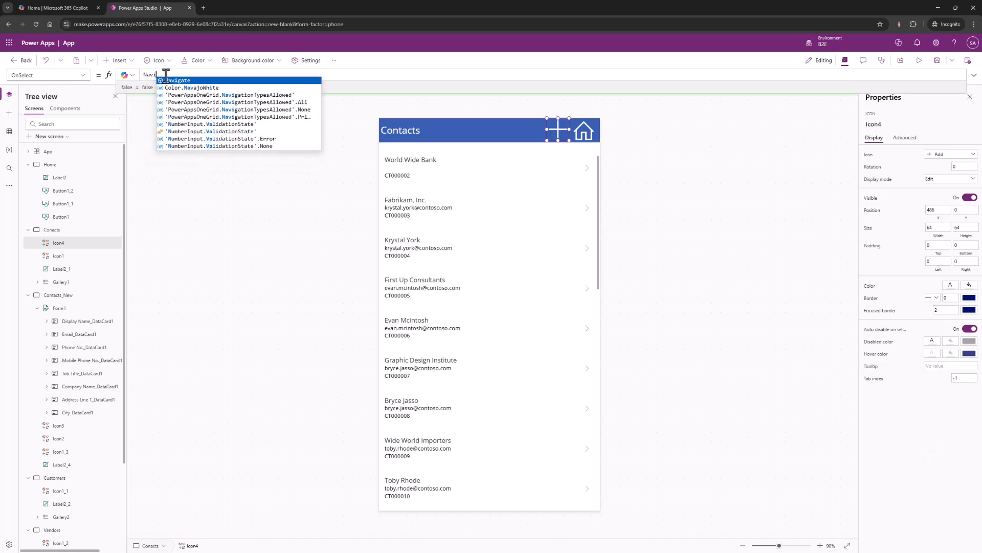
type("gate(")
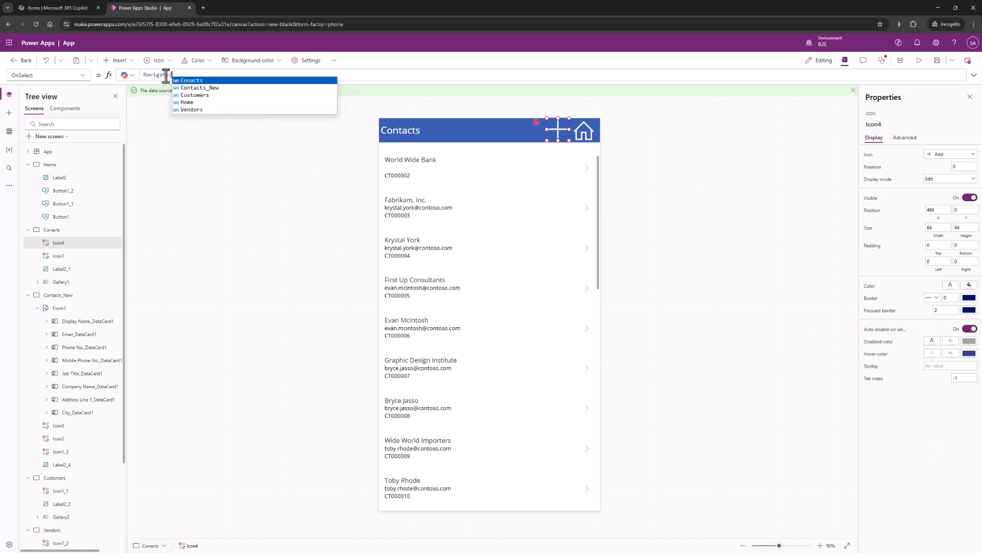
left_click(198, 88)
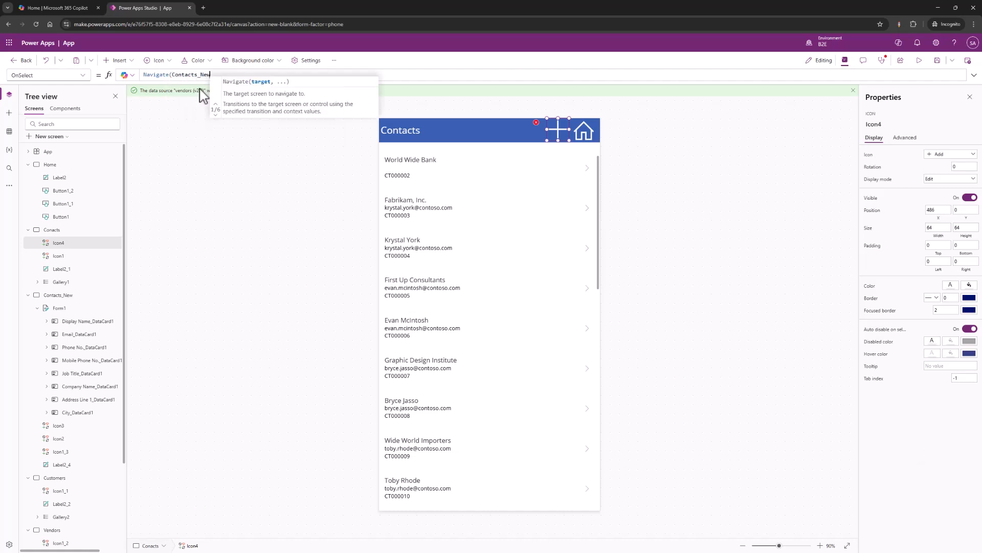
type(")")
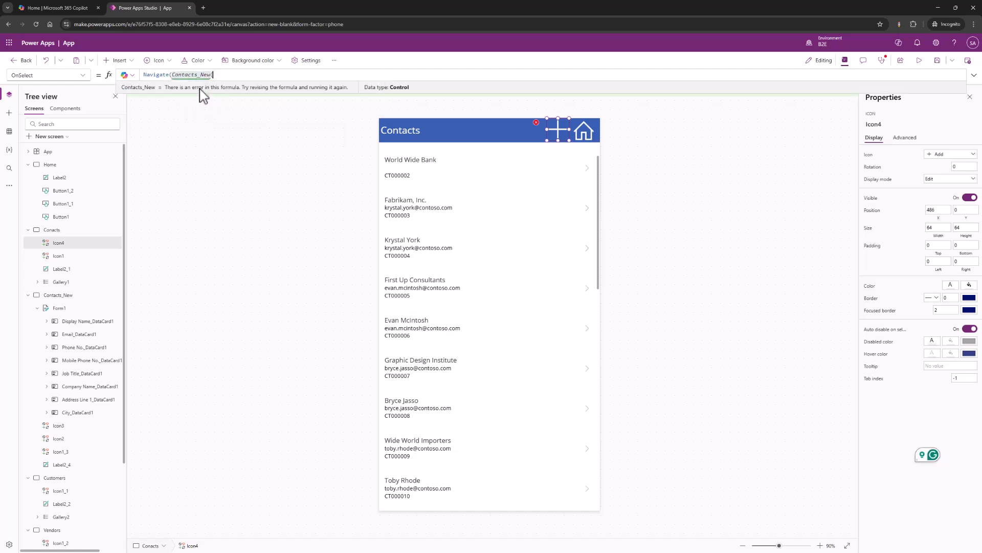
left_click(248, 136)
Preview the app and test navigation between the Home, Contacts and New Contact screens using the Add, back and home icons.
left_click(925, 61)
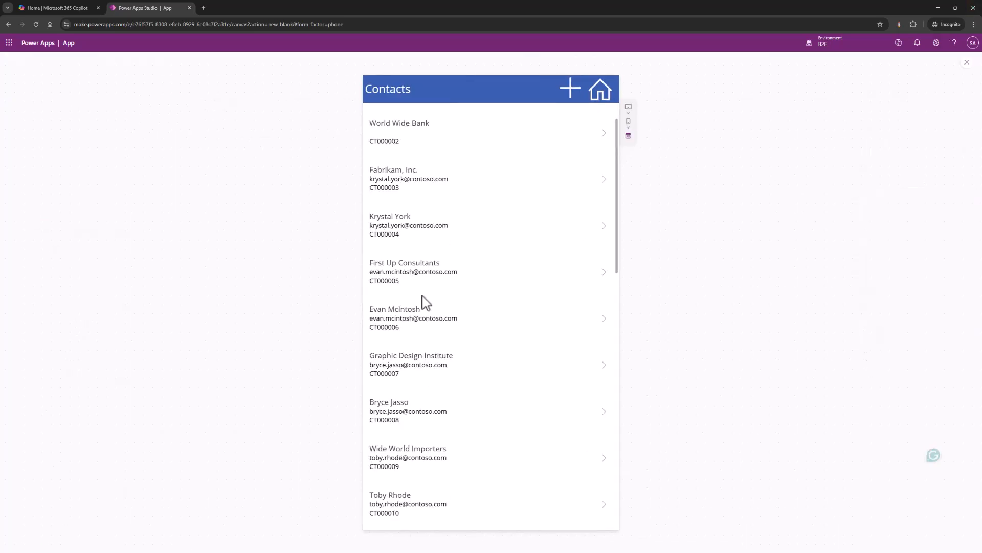
left_click(575, 89)
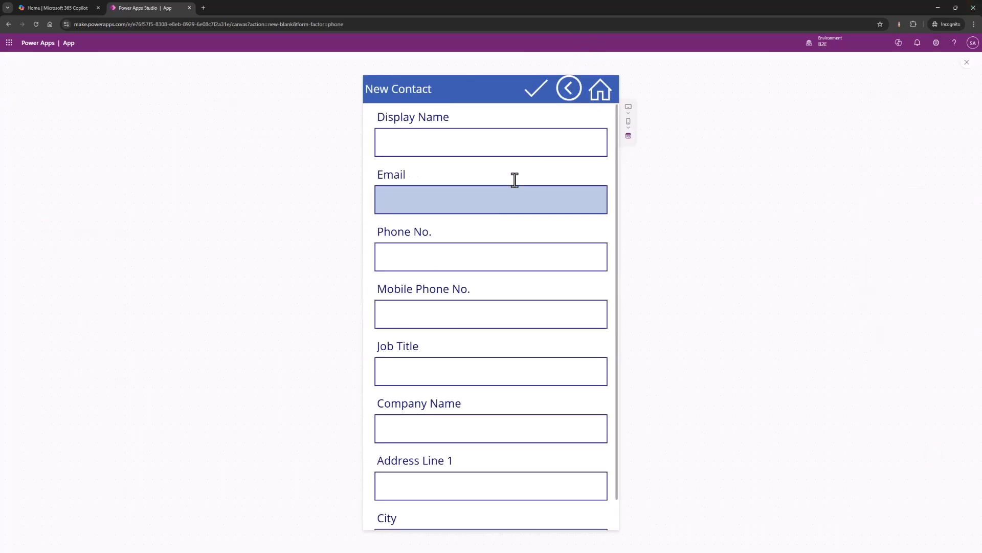
left_click(568, 93)
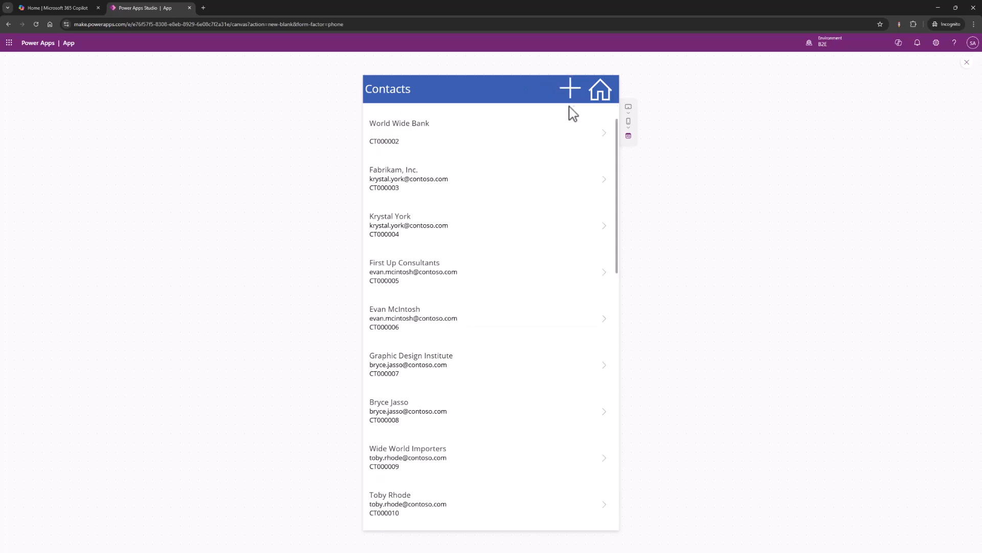
left_click(606, 91)
left_click(534, 263)
left_click(571, 92)
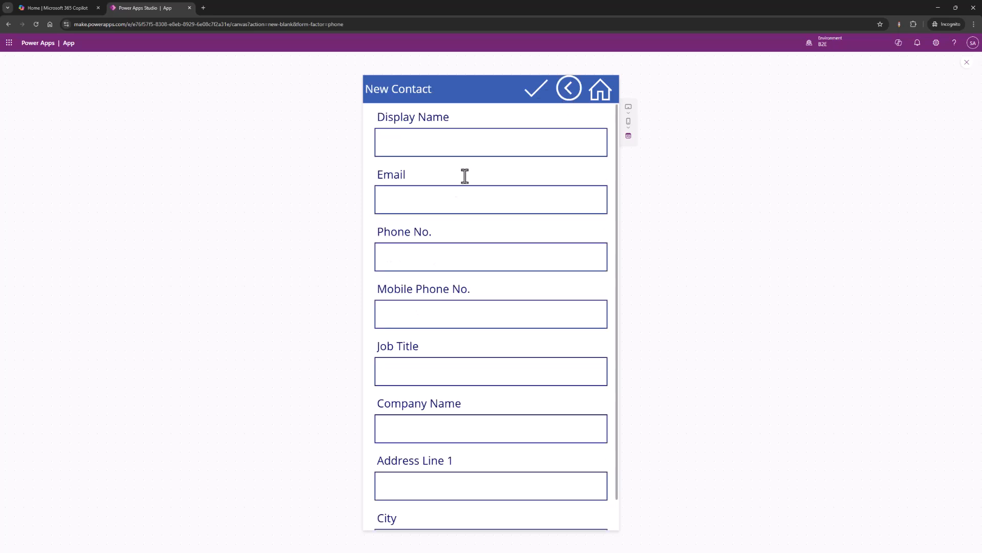
left_click(968, 64)
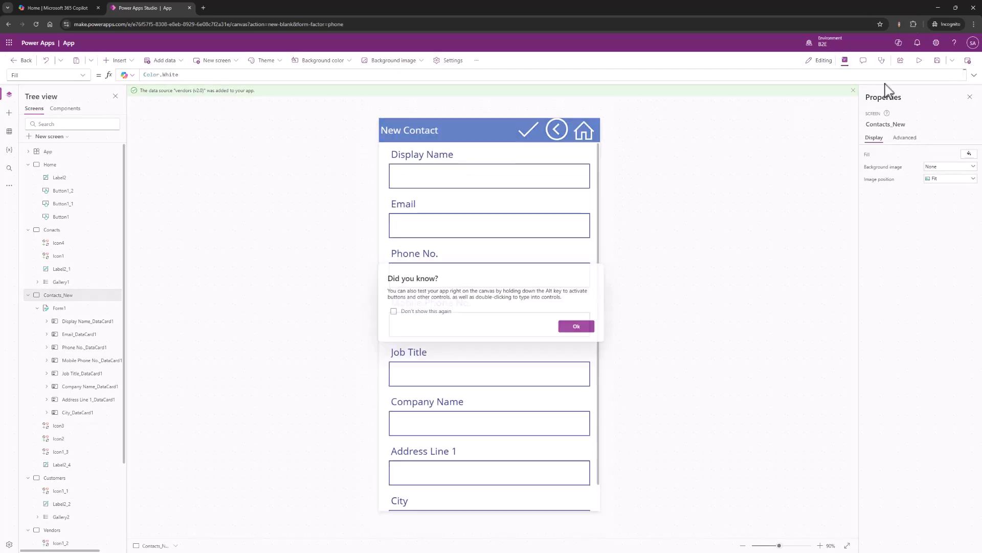
left_click(584, 327)
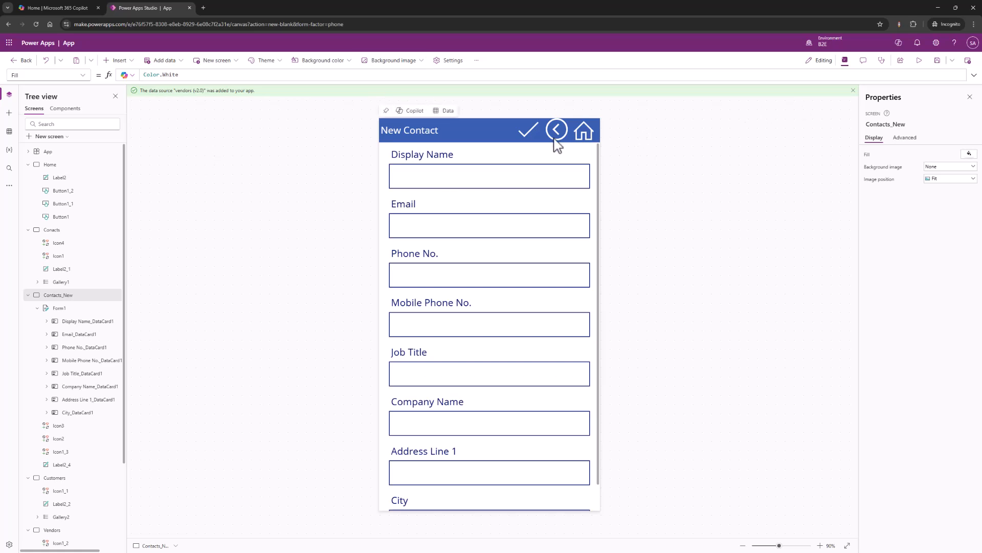
Preview the app and test the back arrow from the New Contact screen to Contacts.
left_click(920, 60)
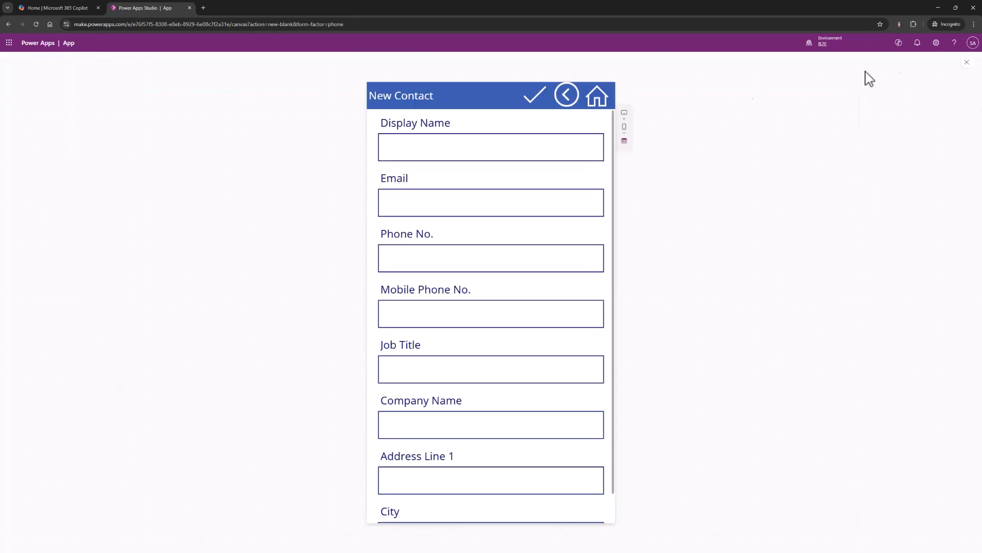
left_click(573, 95)
left_click(969, 64)
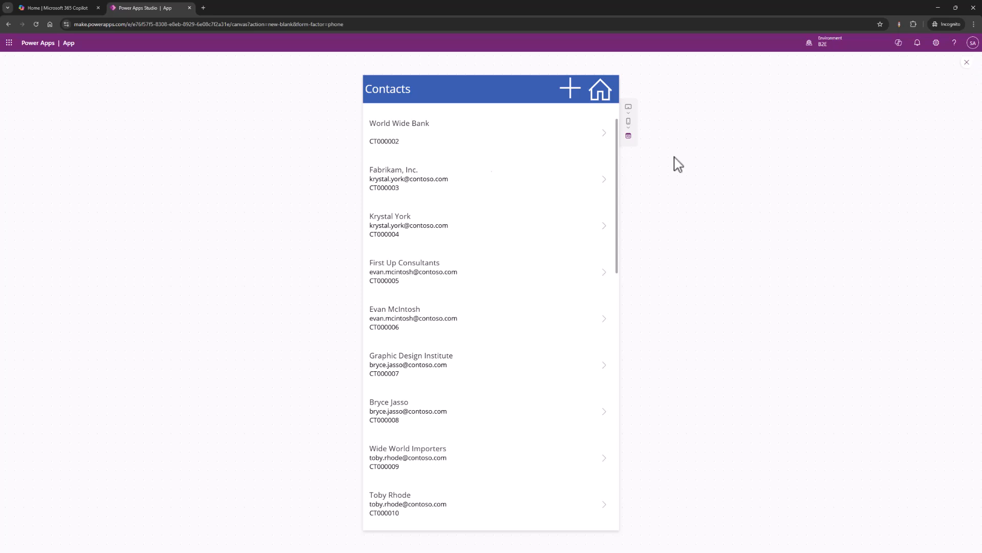
left_click(579, 328)
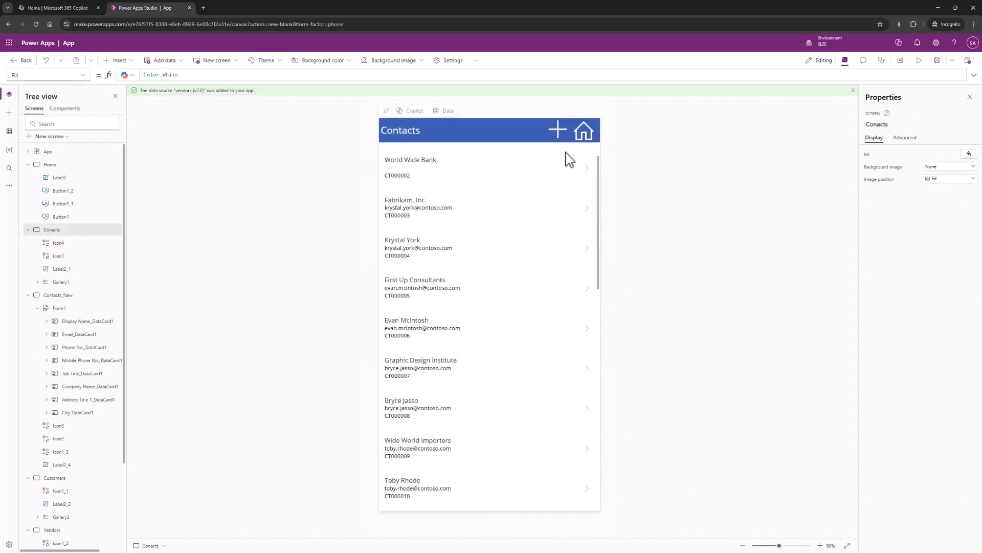
Collapse the Contacts, Contacts_New, Customers and Vendors screens in the app's screen tree.
left_click(588, 169)
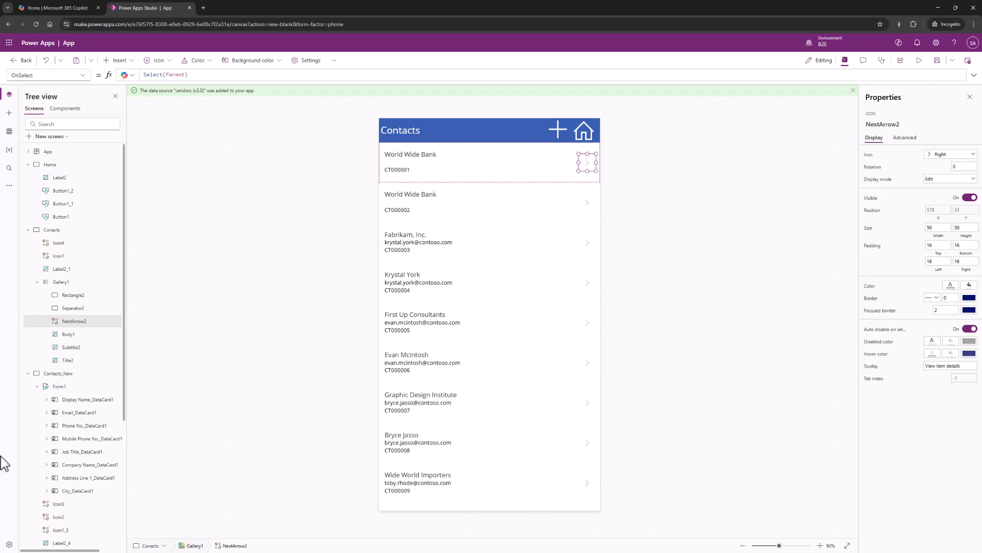
left_click(29, 373)
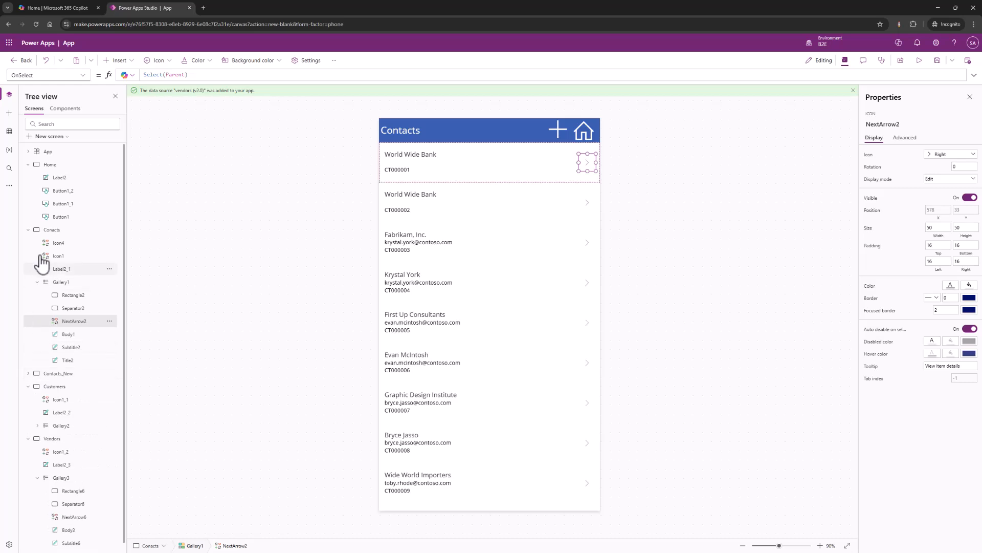
left_click(29, 230)
left_click(28, 255)
left_click(28, 269)
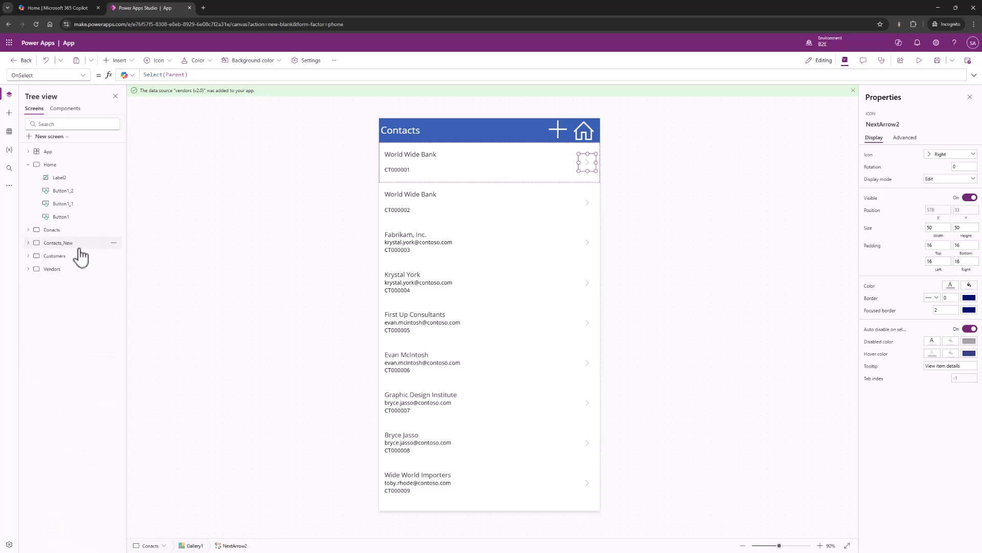
Add a blank screen, move it directly below the Contacts screen in the tree, and rename it Contact_View.
left_click(45, 136)
left_click(69, 193)
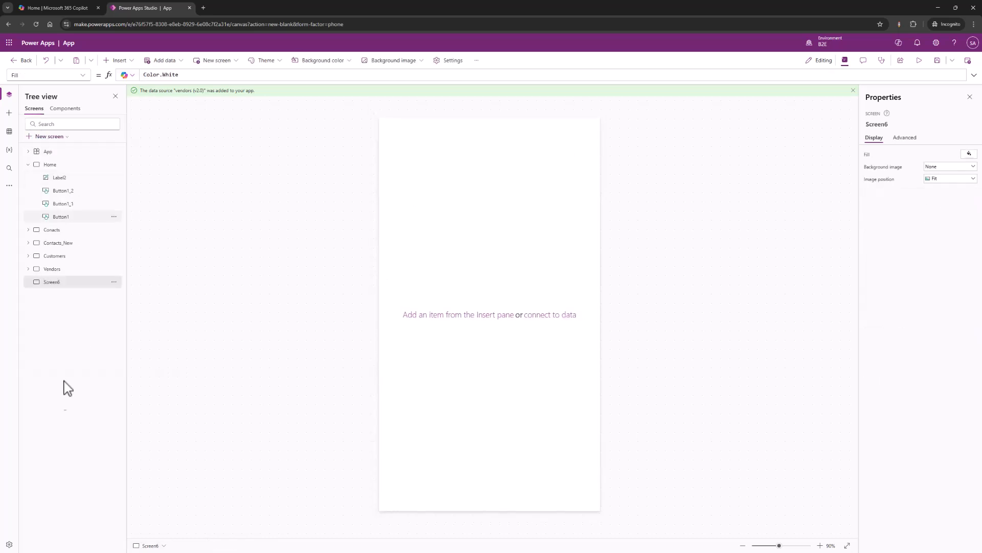
left_click_drag(64, 284, 61, 238)
left_click(114, 243)
left_click(134, 329)
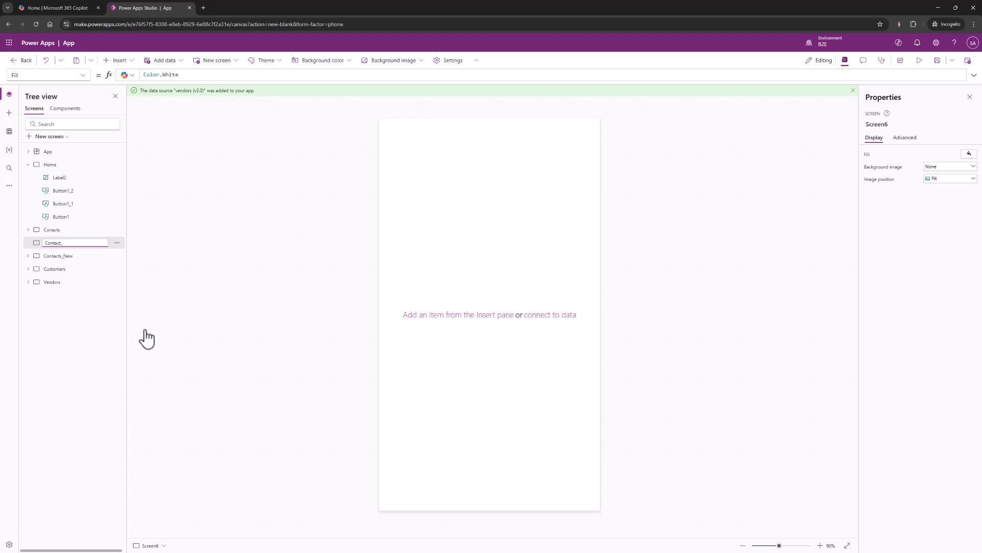
left_click(93, 330)
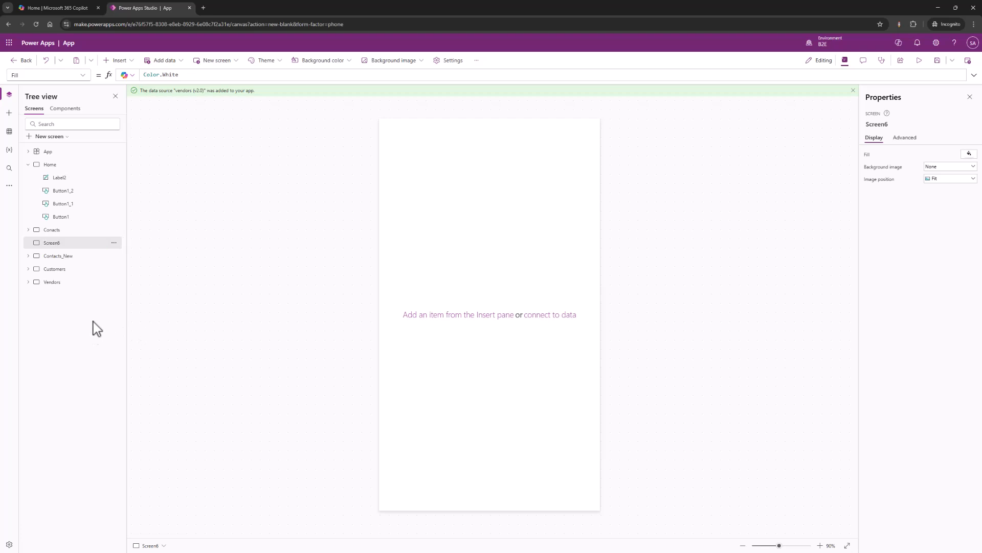
left_click(36, 230)
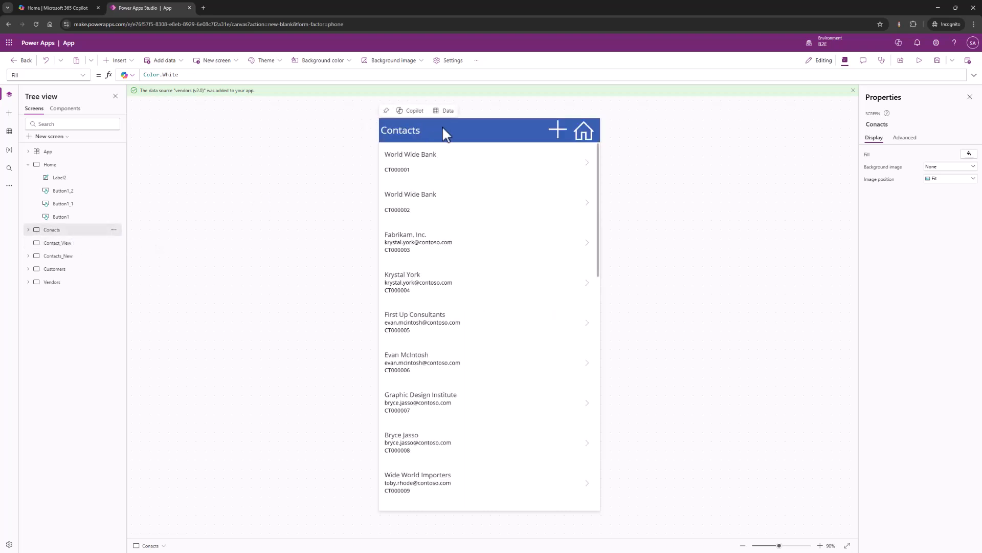
left_click(419, 137)
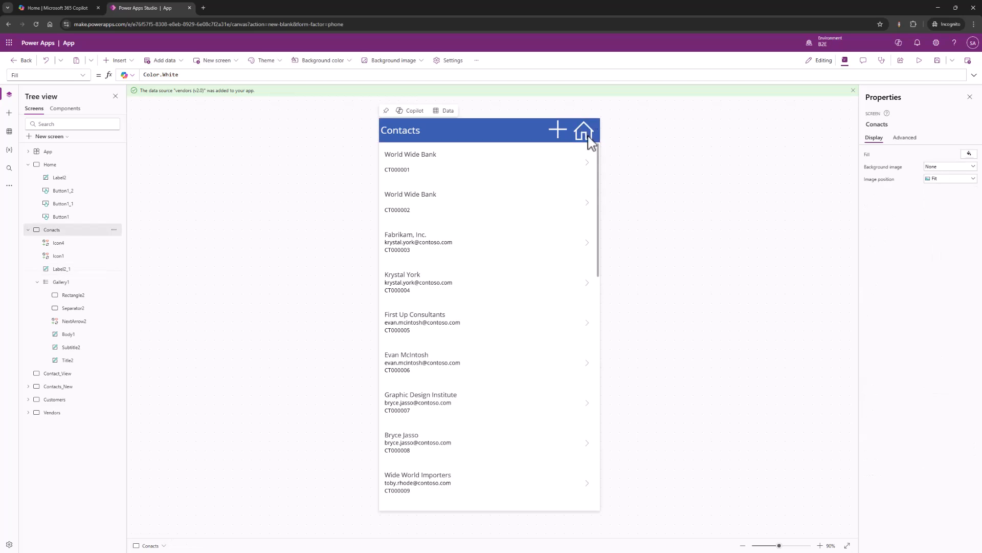
left_click(416, 151)
left_click(524, 121)
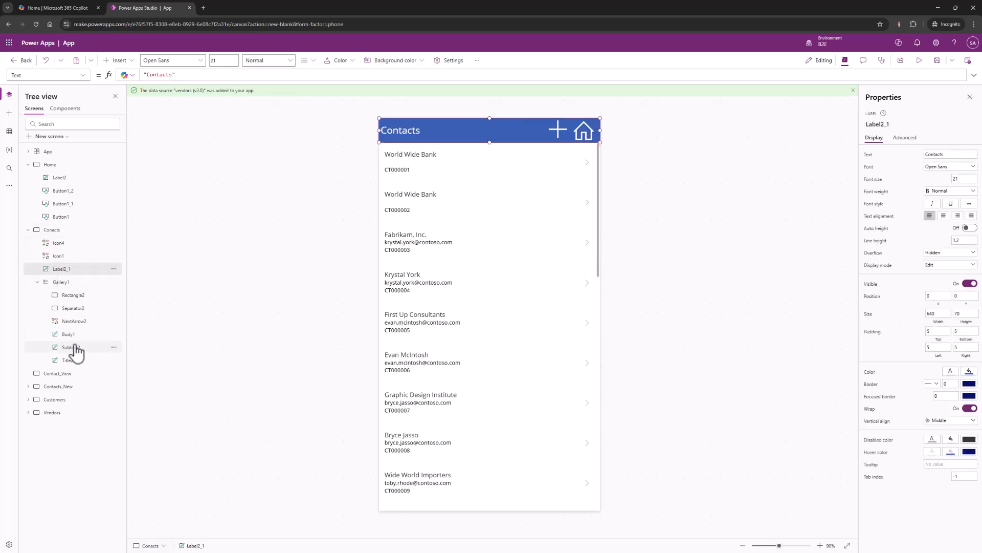
Copy the header label, back arrow and home icon from the Contacts_New screen to the Contact_View screen.
left_click(68, 387)
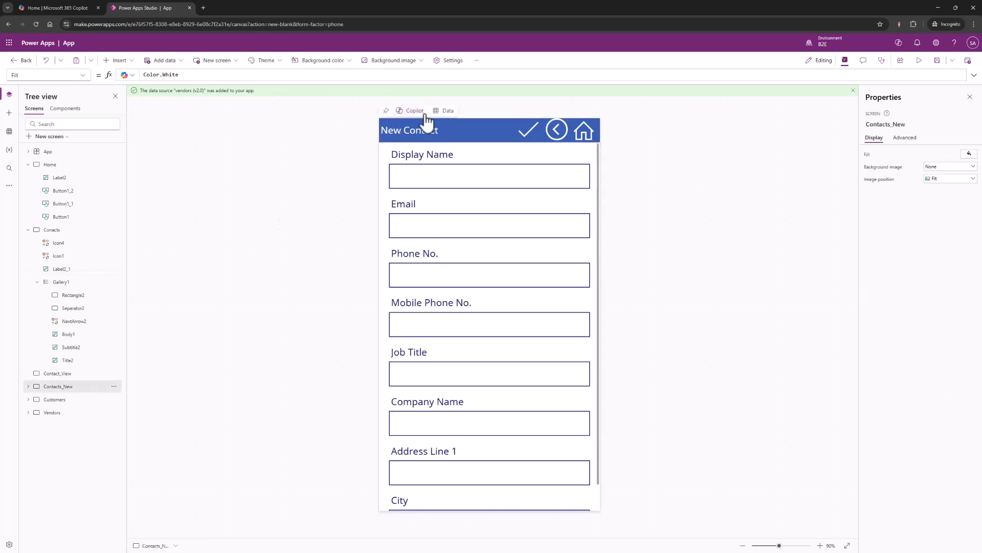
left_click(425, 132)
key("Escape")
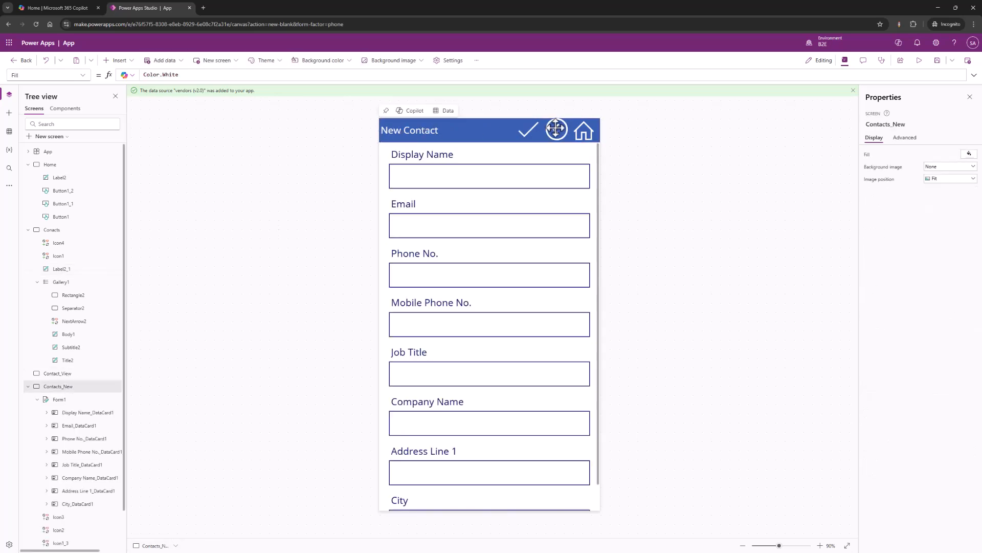
left_click(559, 135)
left_click(584, 132, "shift")
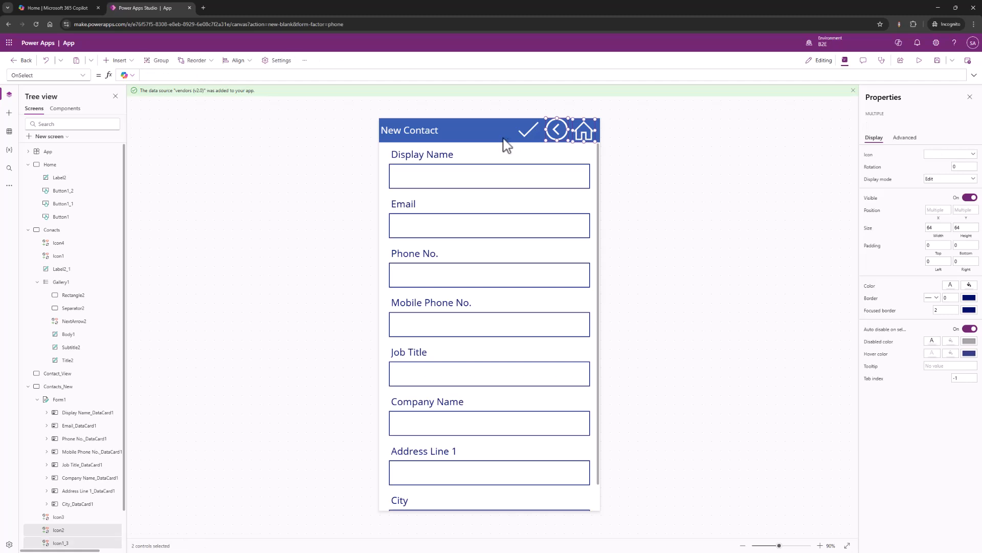
left_click(478, 137, "shift")
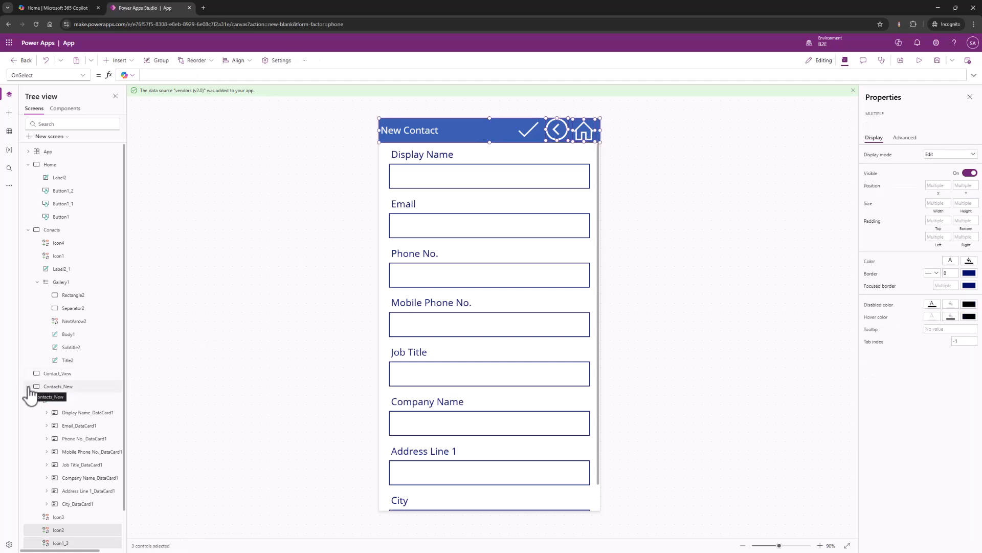
left_click(47, 374)
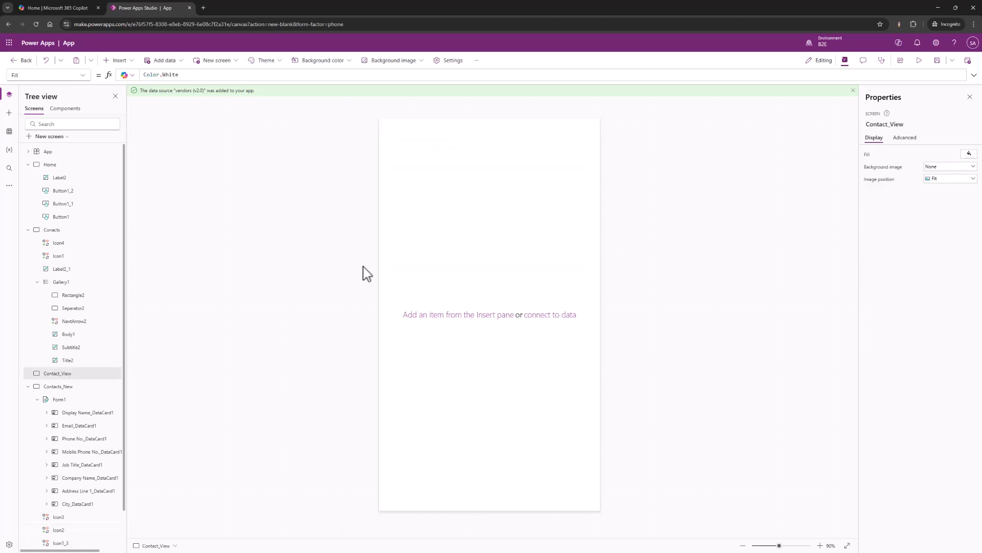
key("ctrl+v")
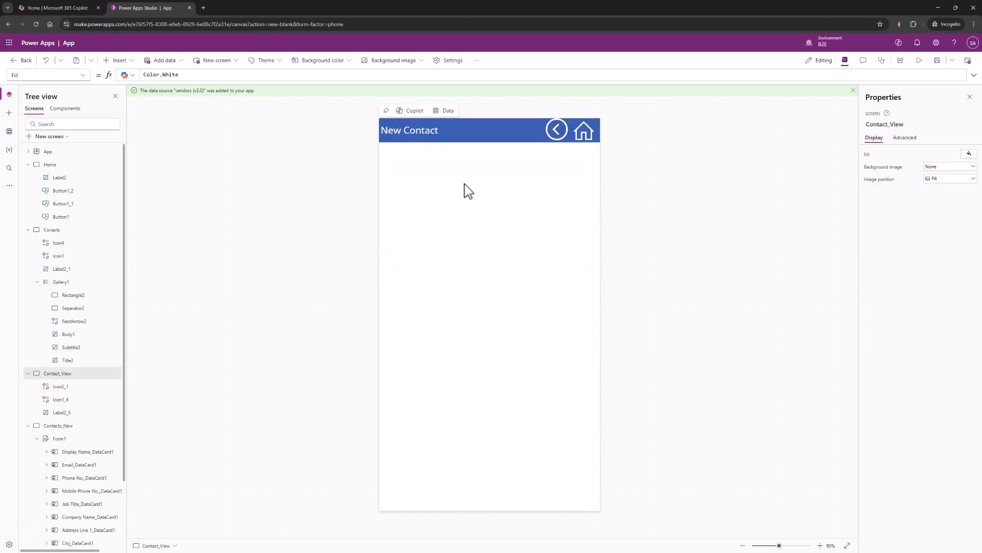
Set the Contact_View header label's text to "Vew Contact".
left_click(427, 136)
double_click(935, 155)
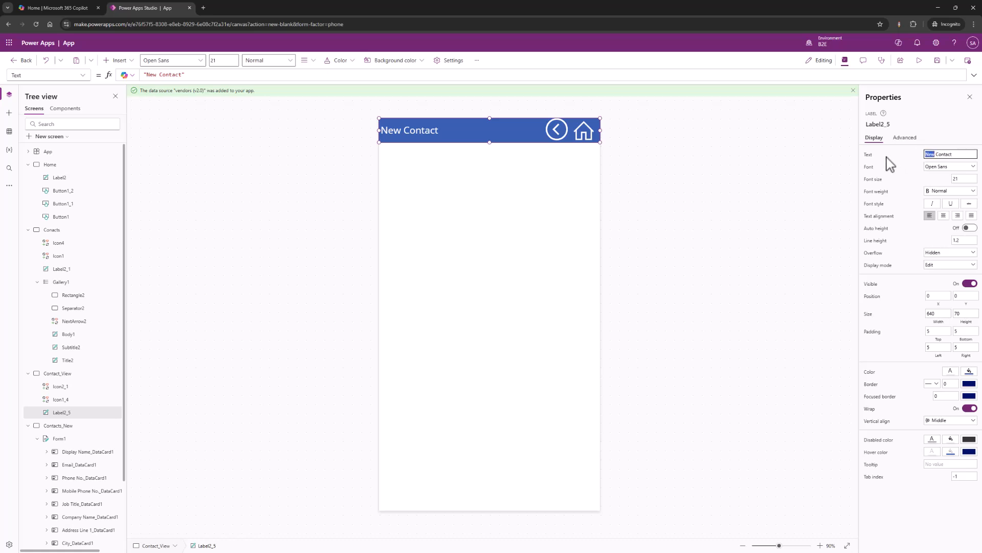
type("Vew")
left_click(457, 252)
Preview the app and test the back arrow from the Contact_View screen to Contacts.
left_click(920, 60)
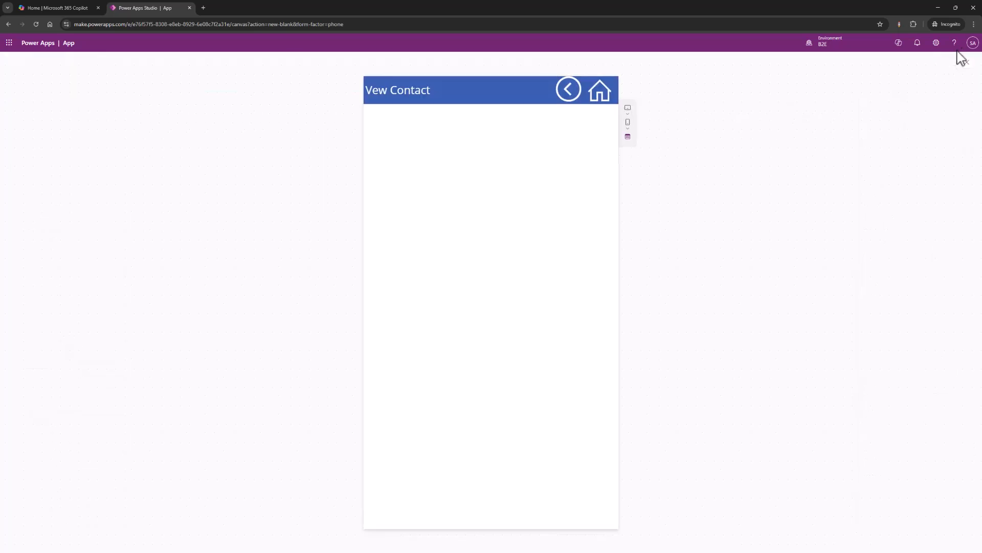
left_click(570, 100)
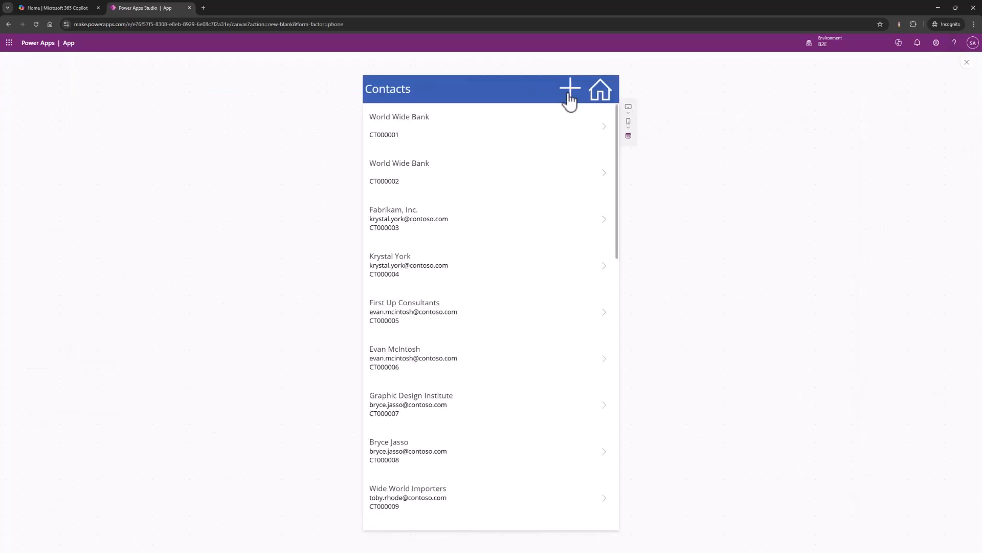
left_click(967, 63)
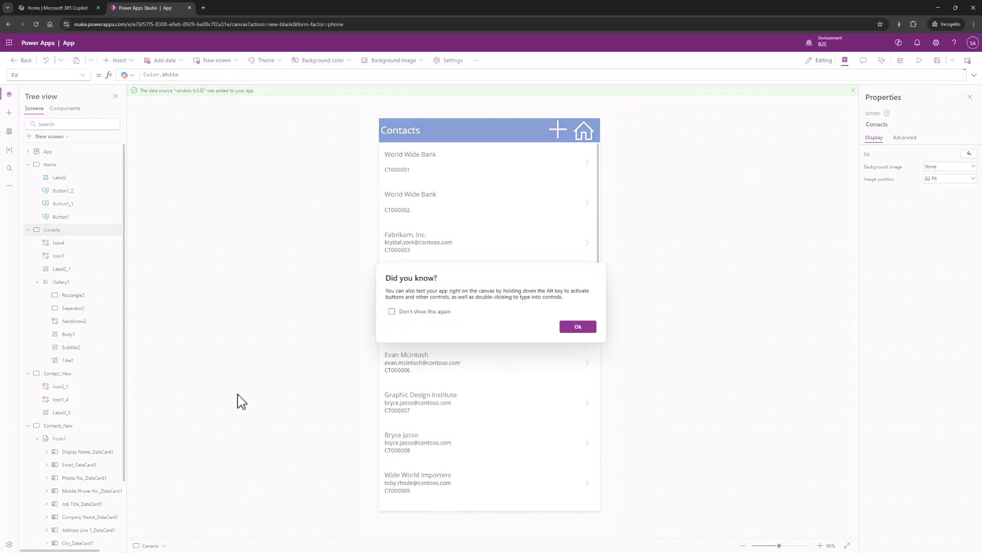
left_click(578, 328)
Insert a display form on the Contact_View screen with contacts (v2.0) as its data source.
left_click(28, 230)
left_click(29, 244)
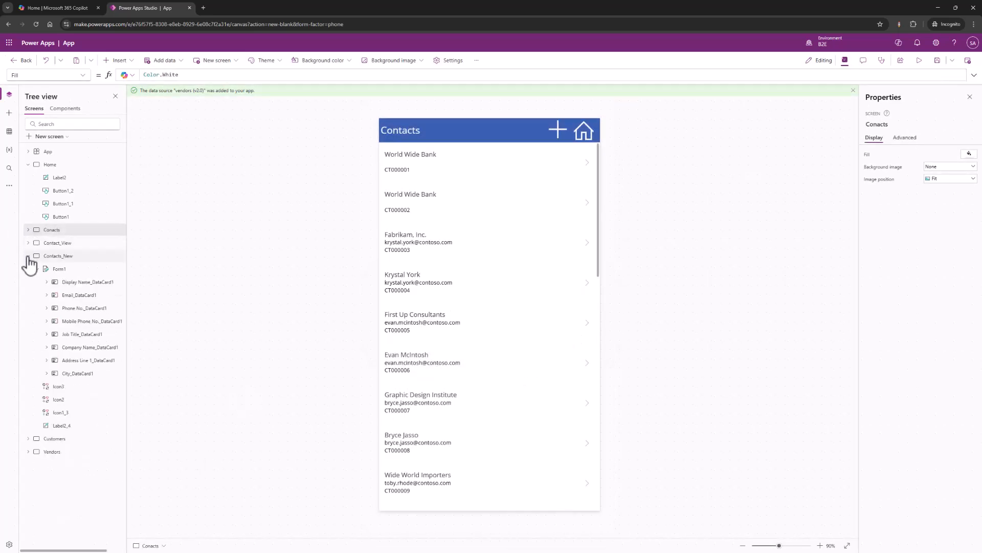
left_click(28, 257)
left_click(41, 244)
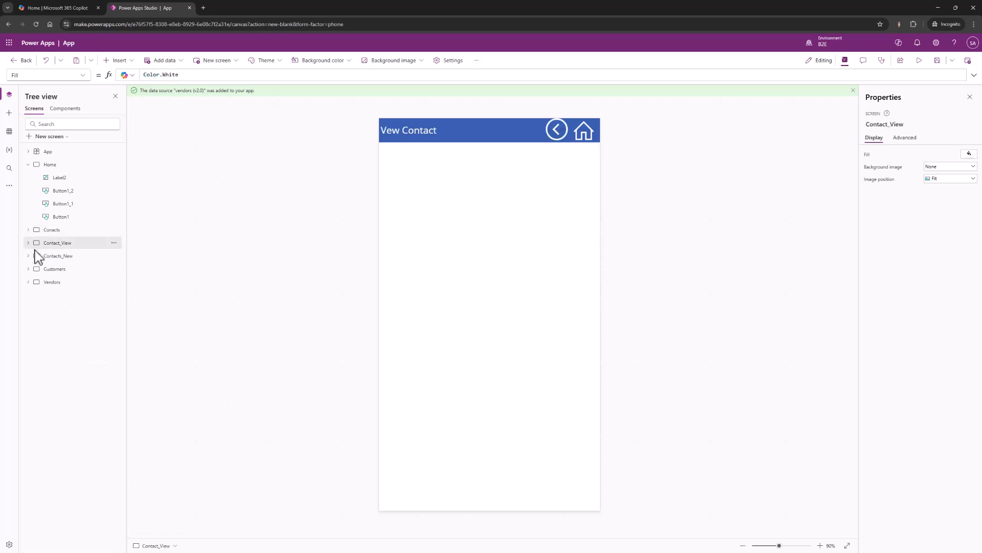
left_click(134, 62)
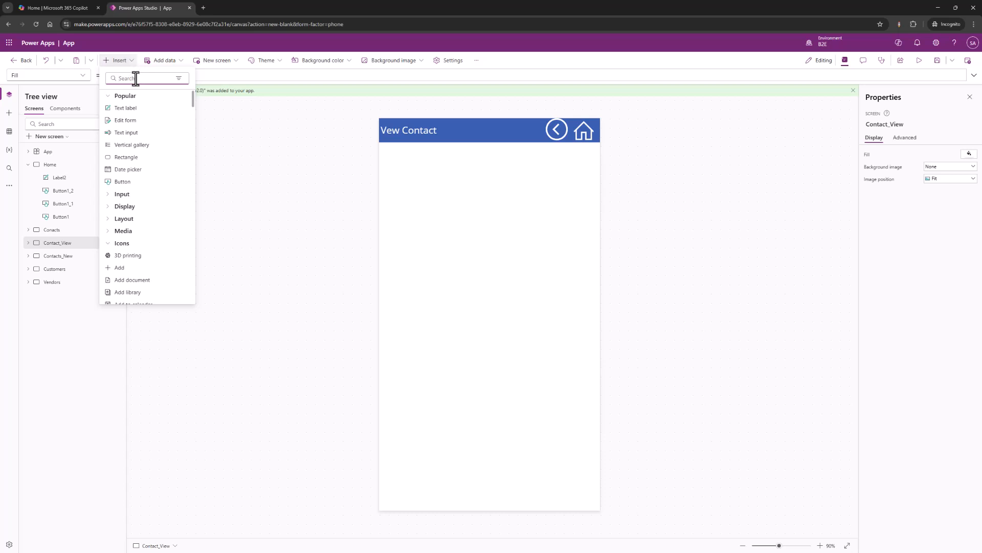
type("form")
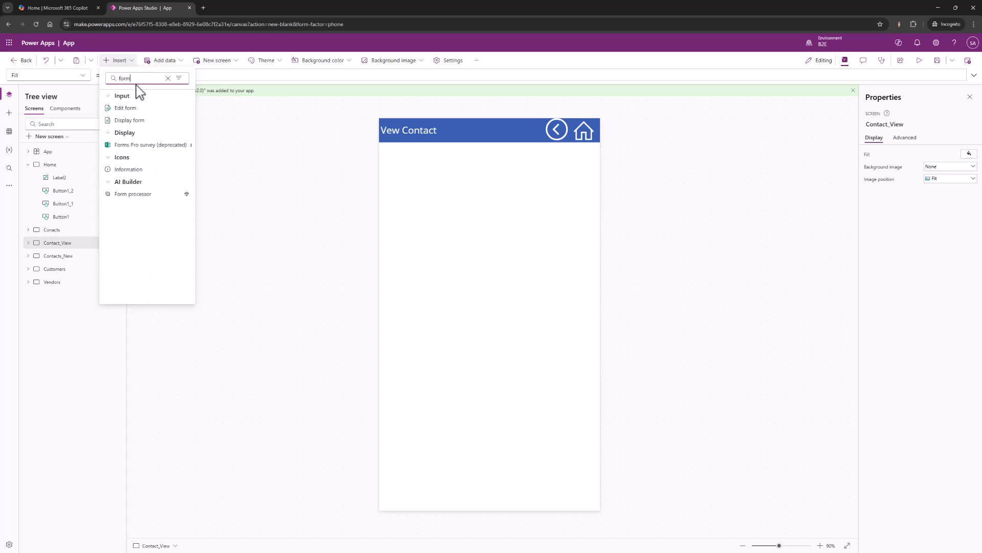
left_click(145, 121)
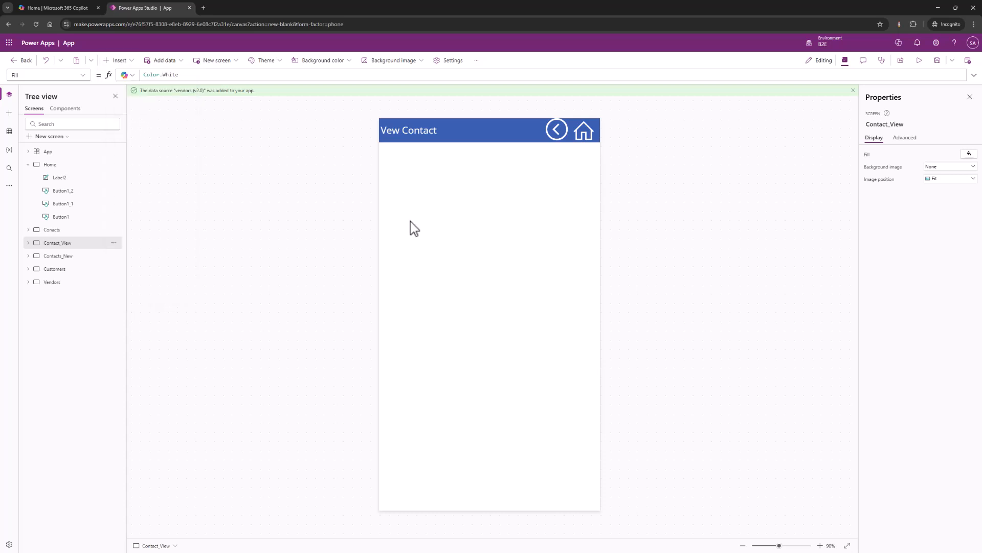
left_click(433, 197)
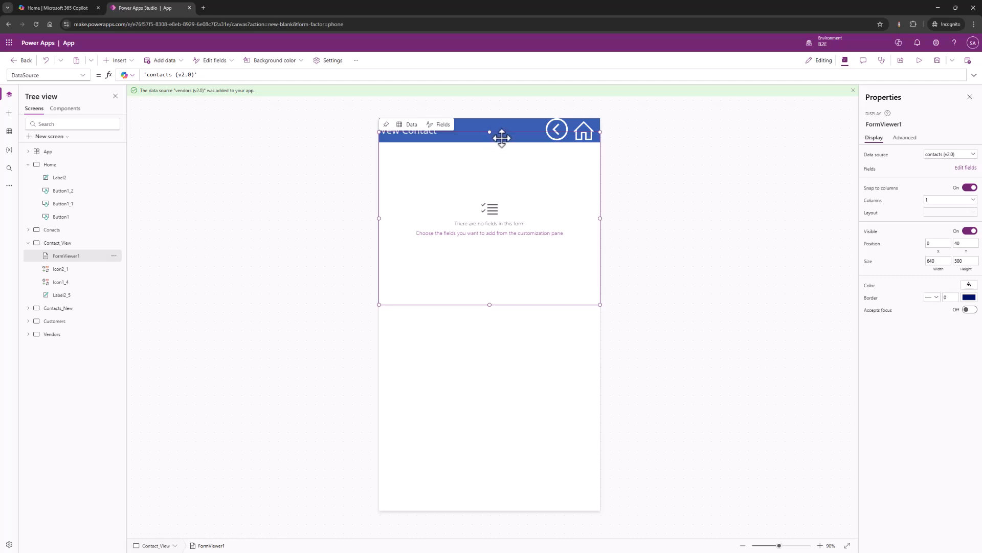
Move the display form below the header to Y 70 and extend its height to the screen's bottom edge.
left_click(504, 134)
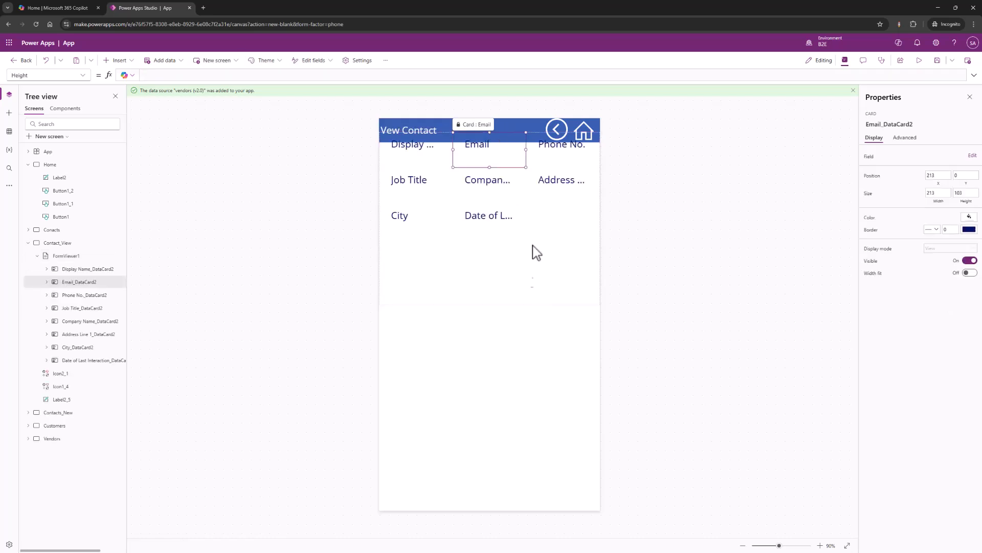
left_click(578, 296)
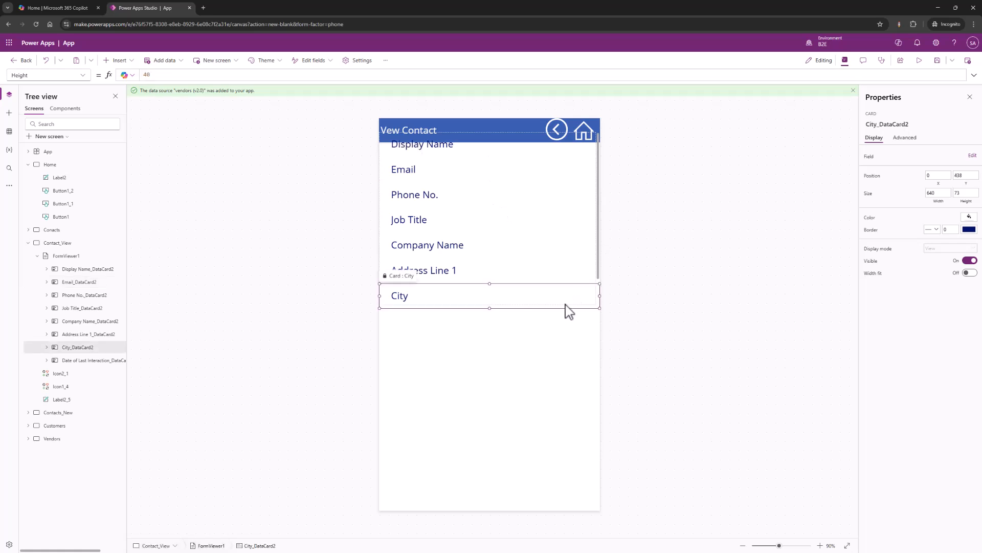
left_click(573, 306)
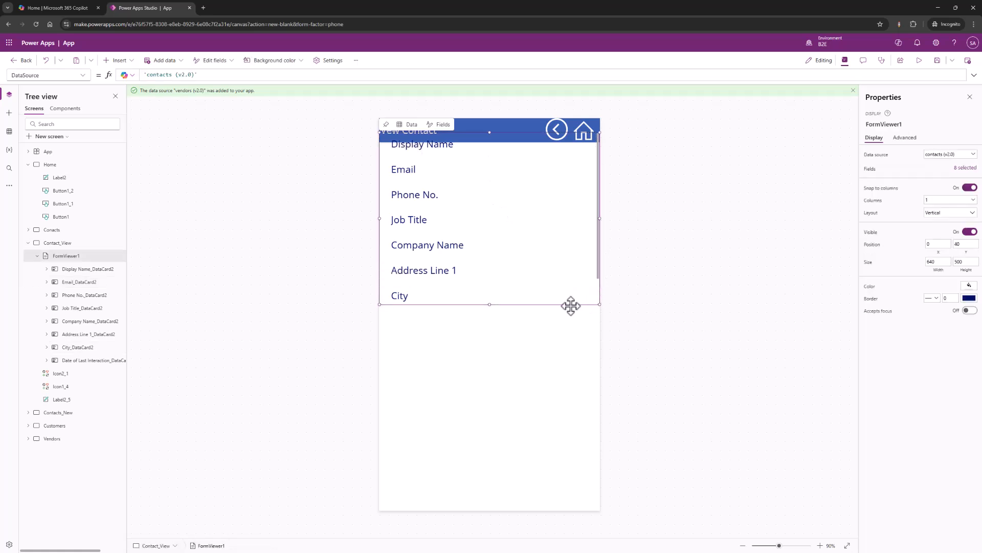
mouse_move(572, 315)
left_mouse_down()
mouse_move(574, 325)
mouse_move(566, 323)
left_mouse_up()
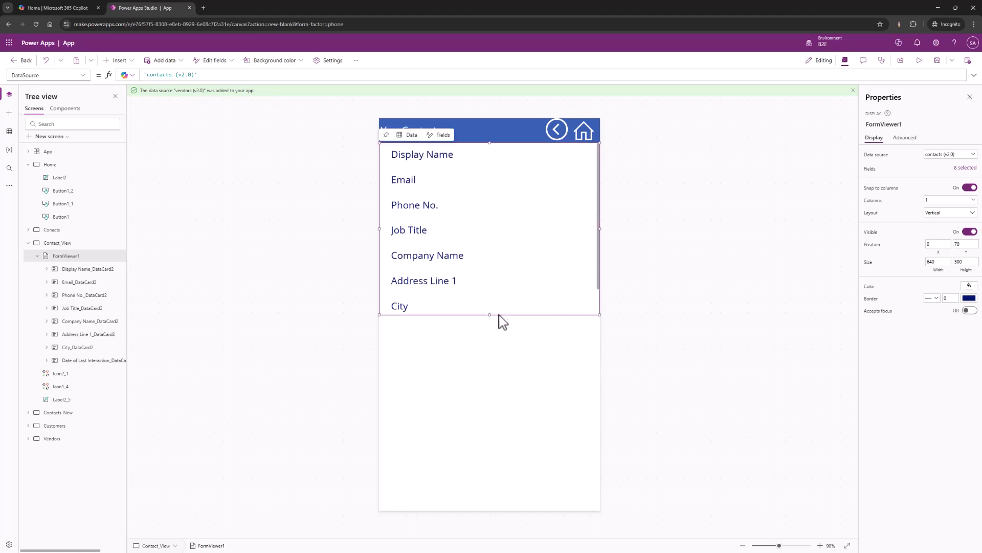
left_click_drag(490, 315, 476, 524)
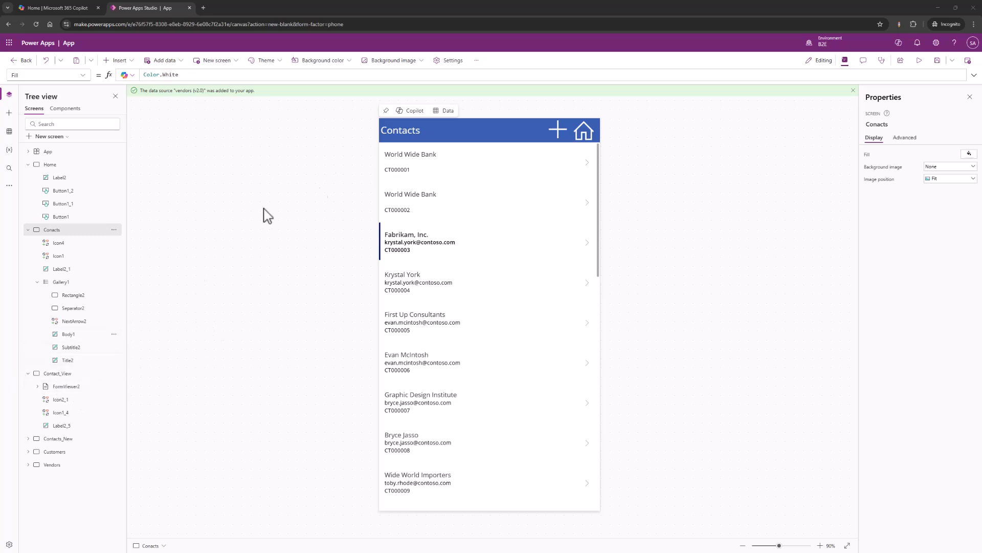
Set the OnSelect formula of the Contacts gallery's next arrow to Select(Parent) & Navigate(Contact_View).
left_click(589, 164)
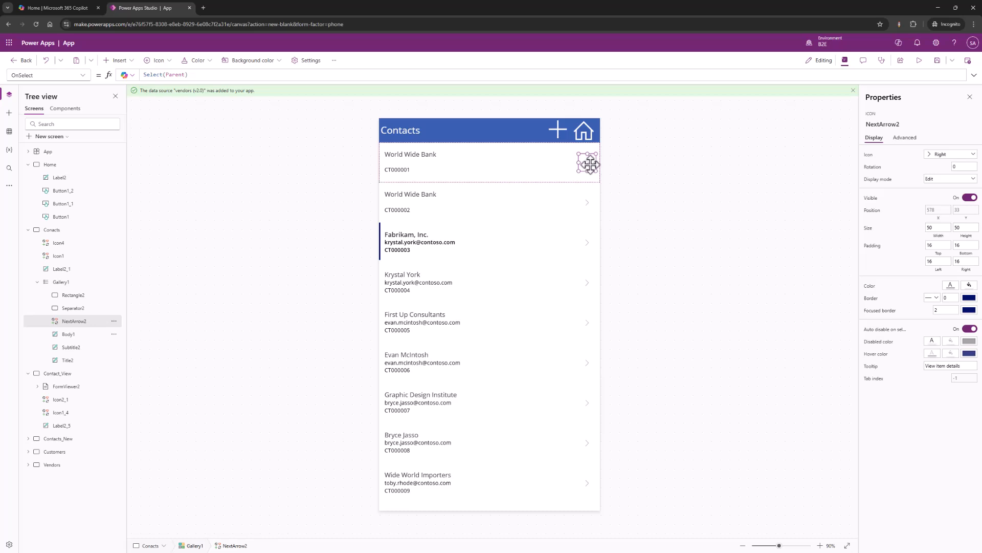
left_click(586, 205)
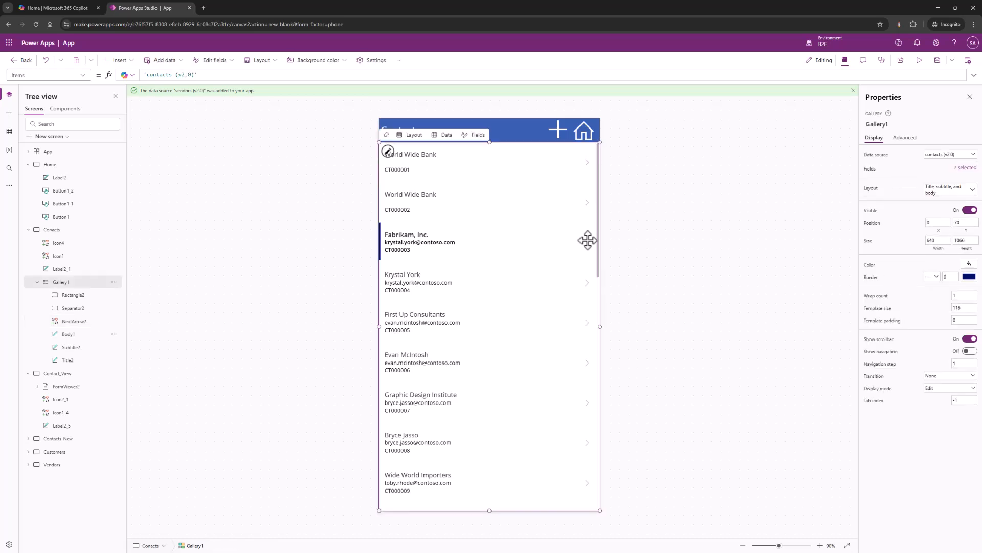
left_click(584, 164)
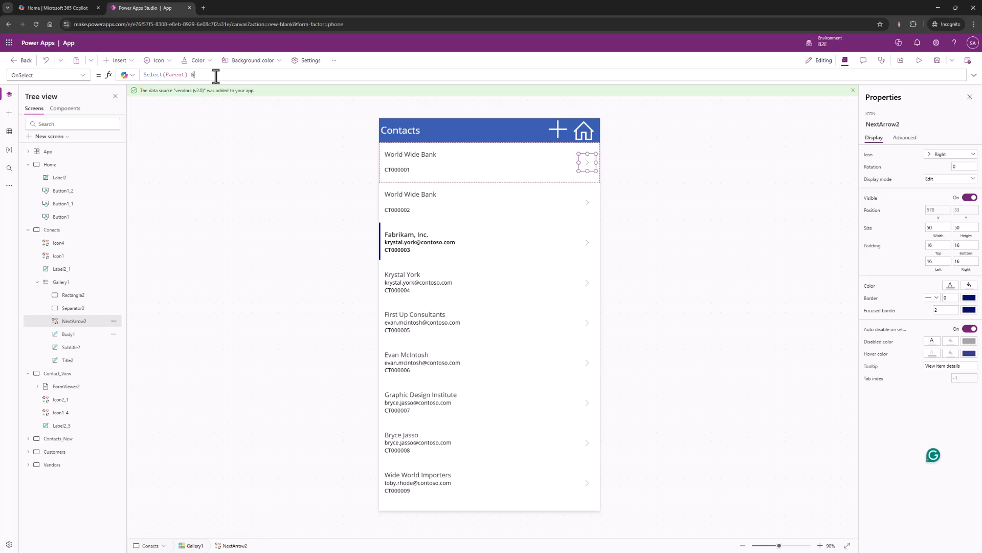
type("Navigate")
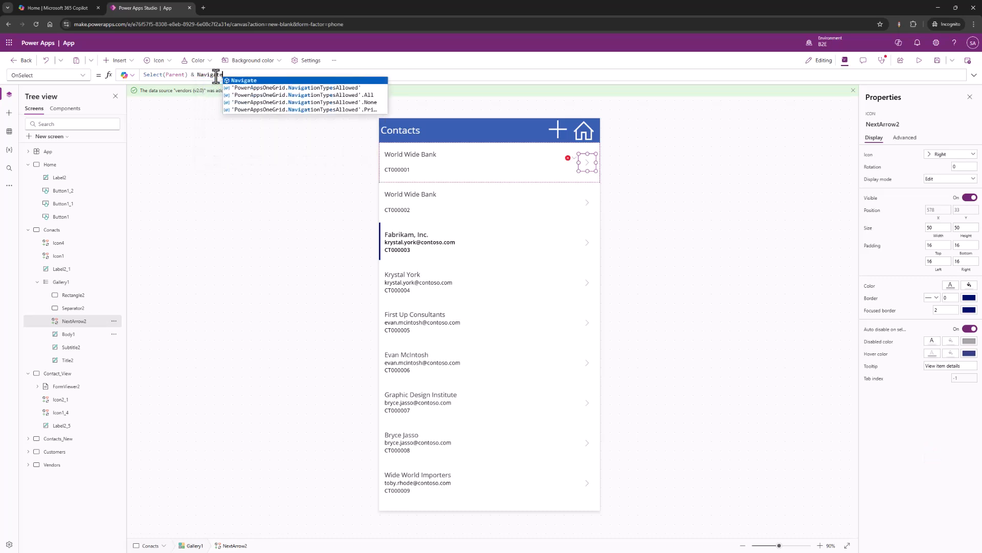
type("(")
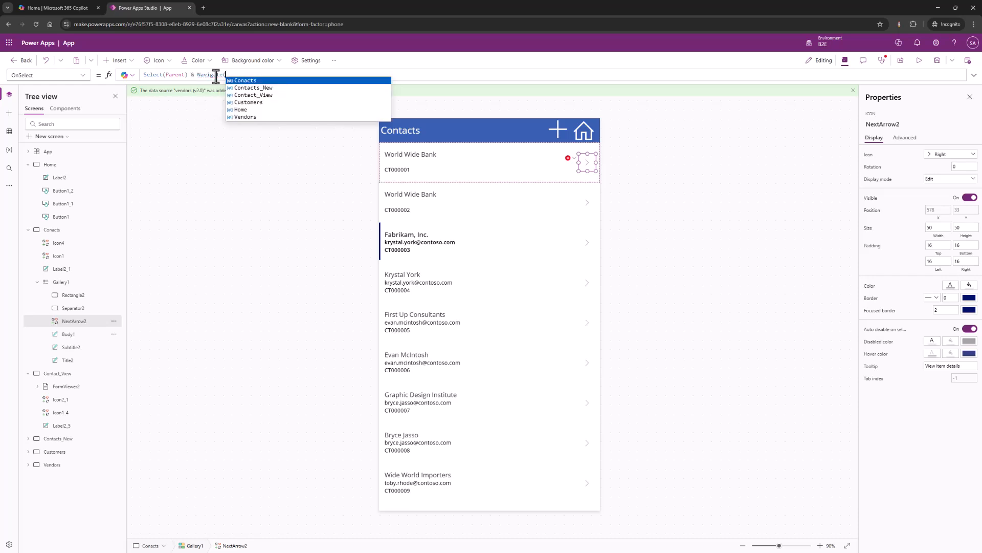
left_click(258, 95)
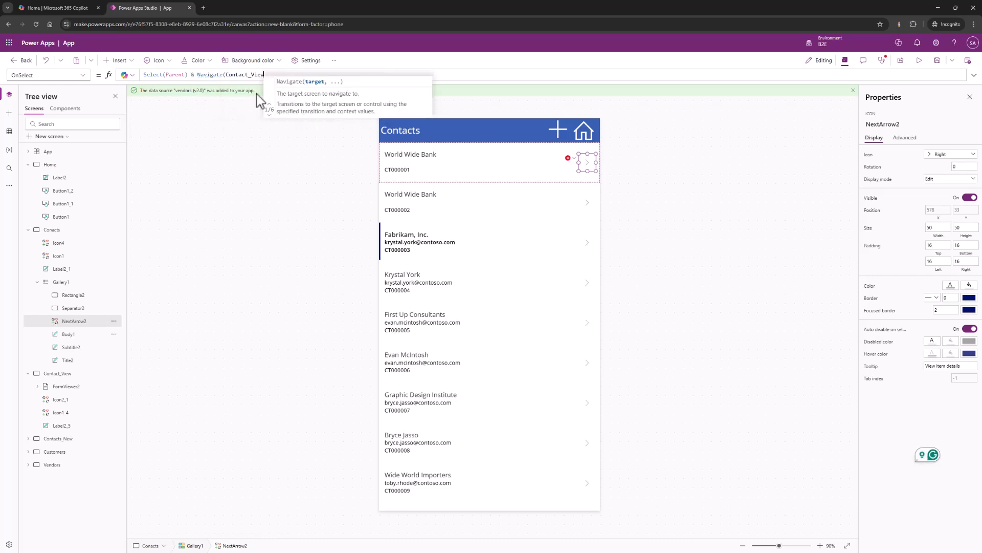
type("(")
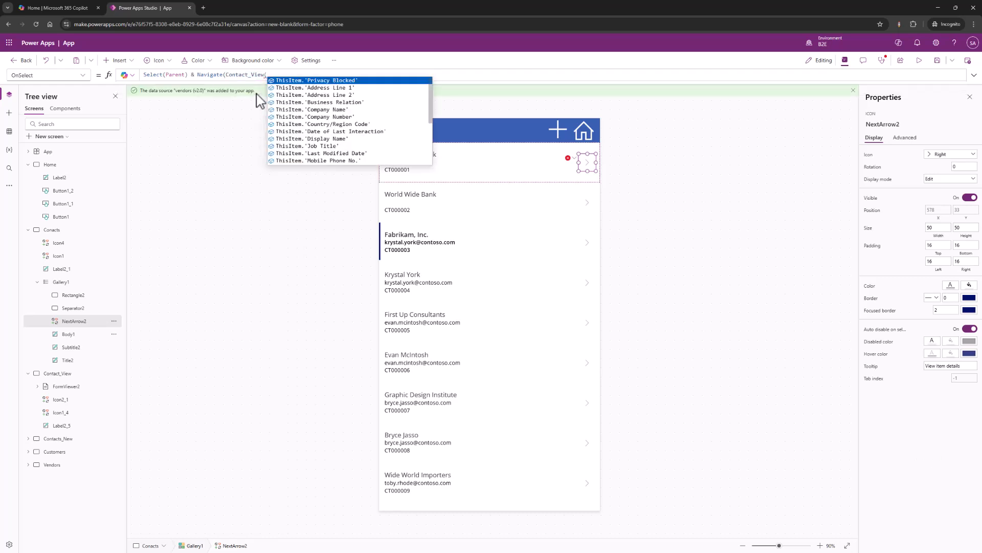
key("BackSpace")
type(")")
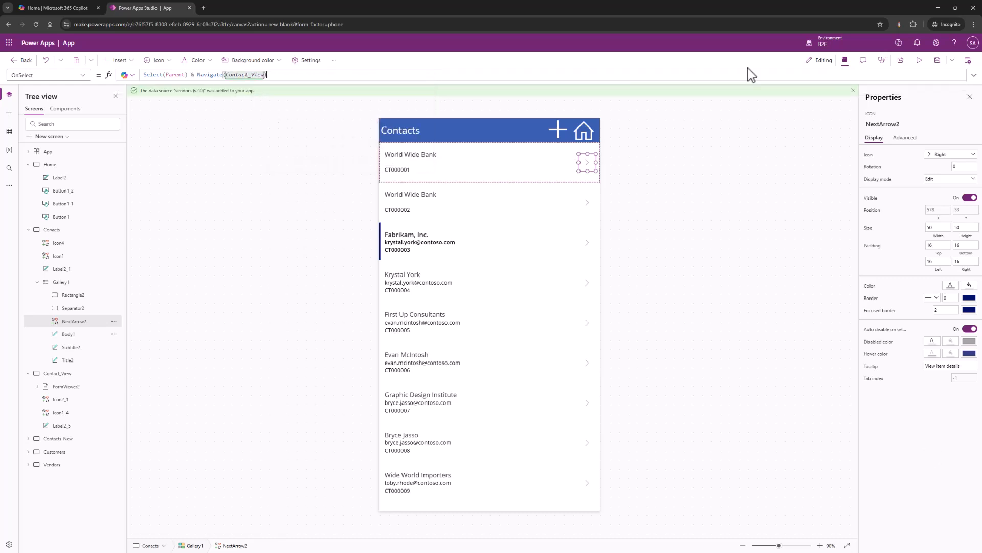
Preview the app and test the Fabrikam, Inc. contact's arrow, closing the preview and its tip.
left_click(919, 60)
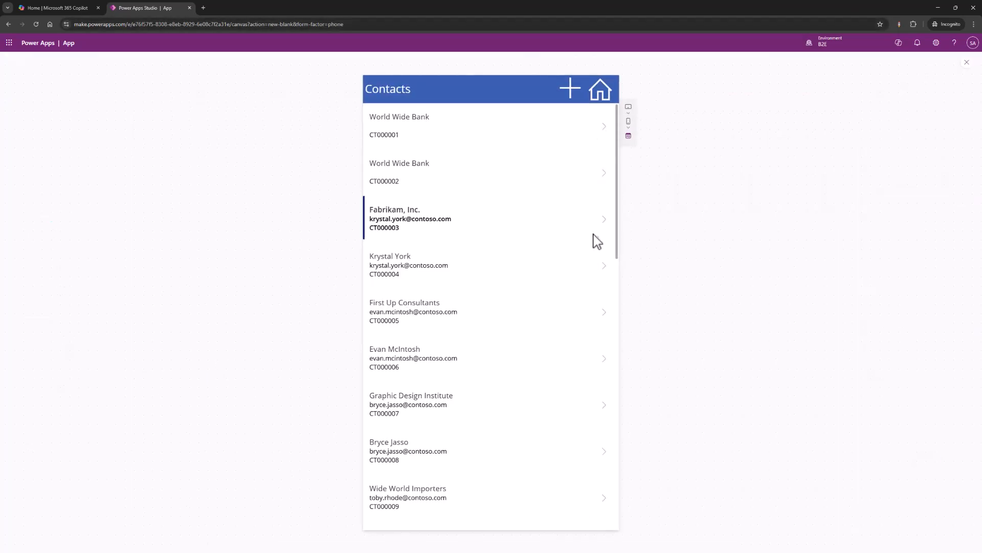
left_click(605, 221)
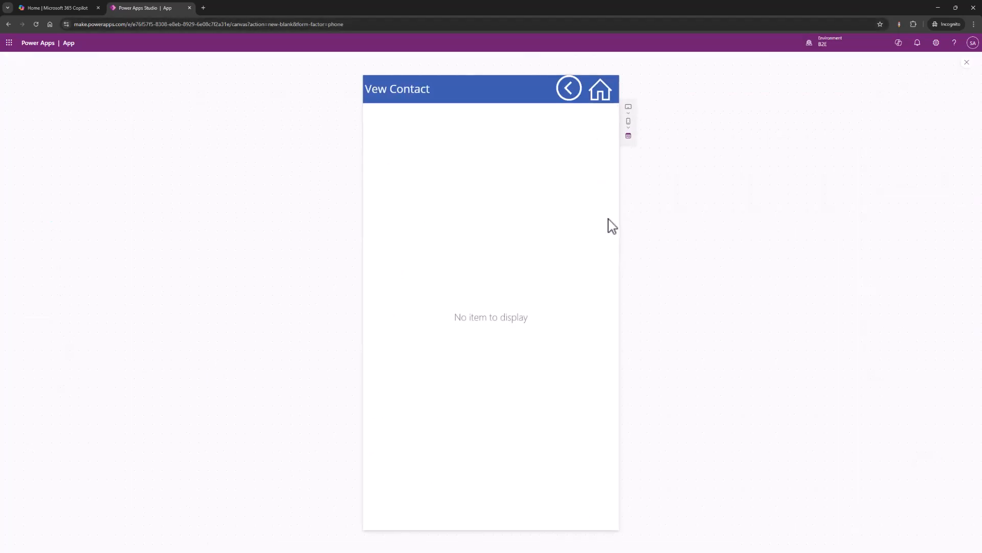
left_click(966, 66)
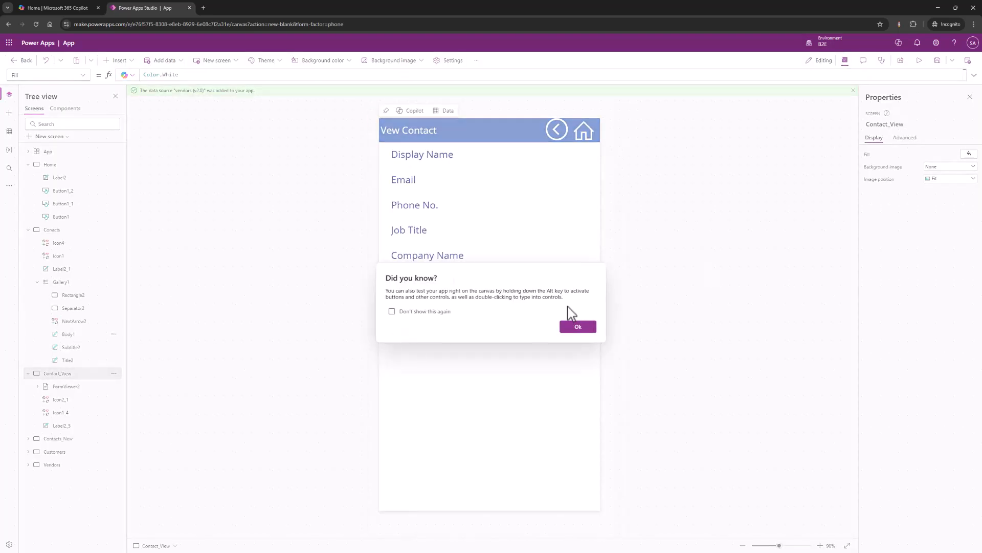
left_click(585, 326)
Set the Item property of the Contact_View display form to Gallery1.Selected.
left_click(503, 373)
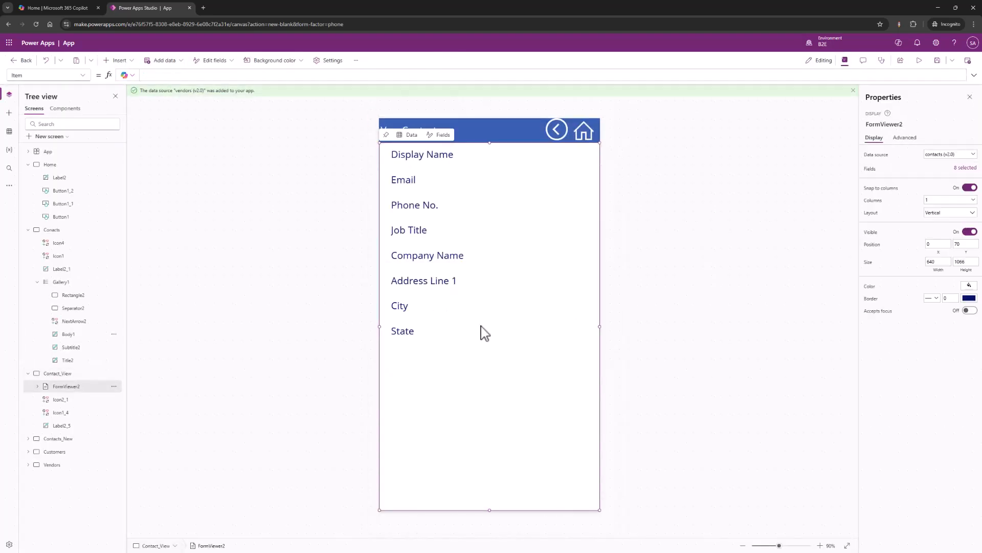
left_click(85, 76)
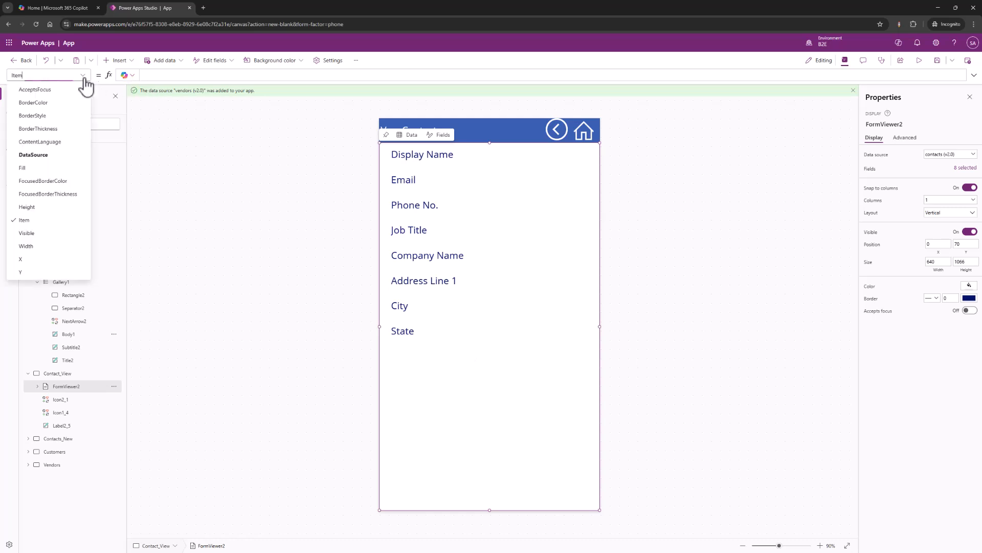
left_click(40, 220)
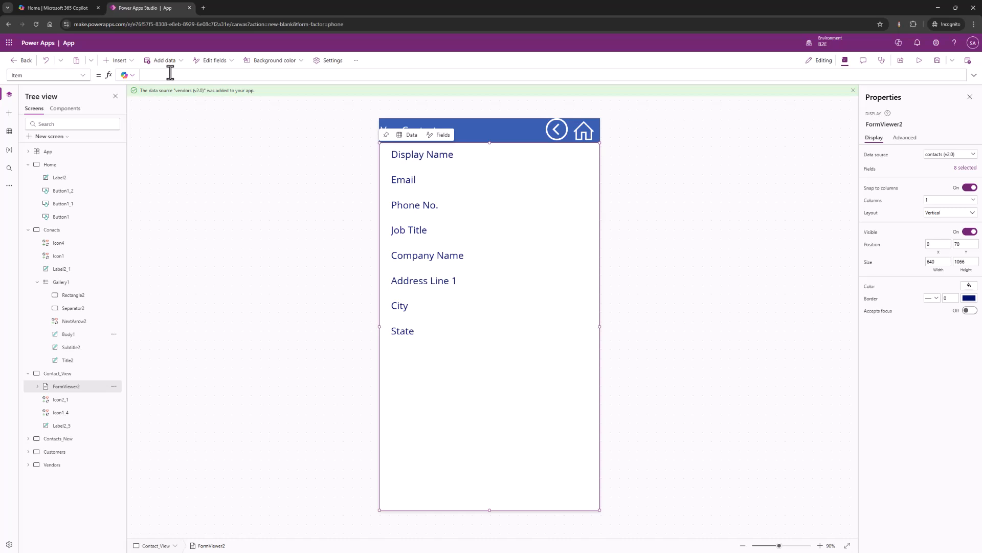
left_click(171, 74)
type("Gall")
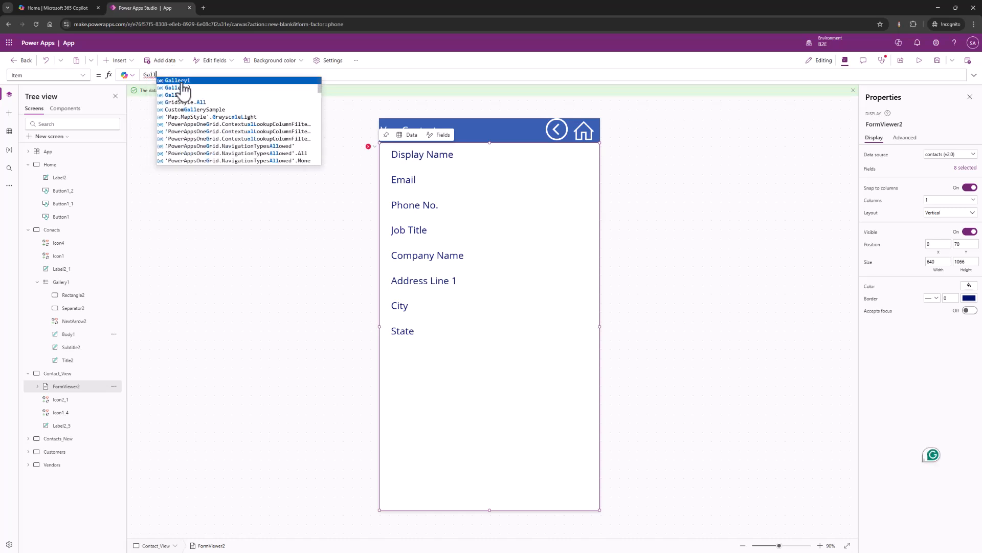
left_click(181, 82)
type(".")
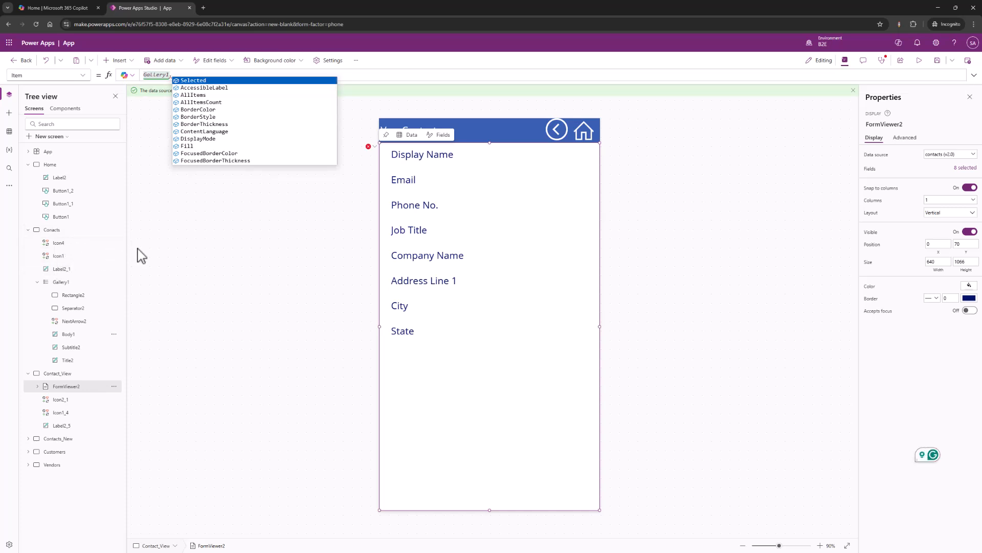
left_click(214, 81)
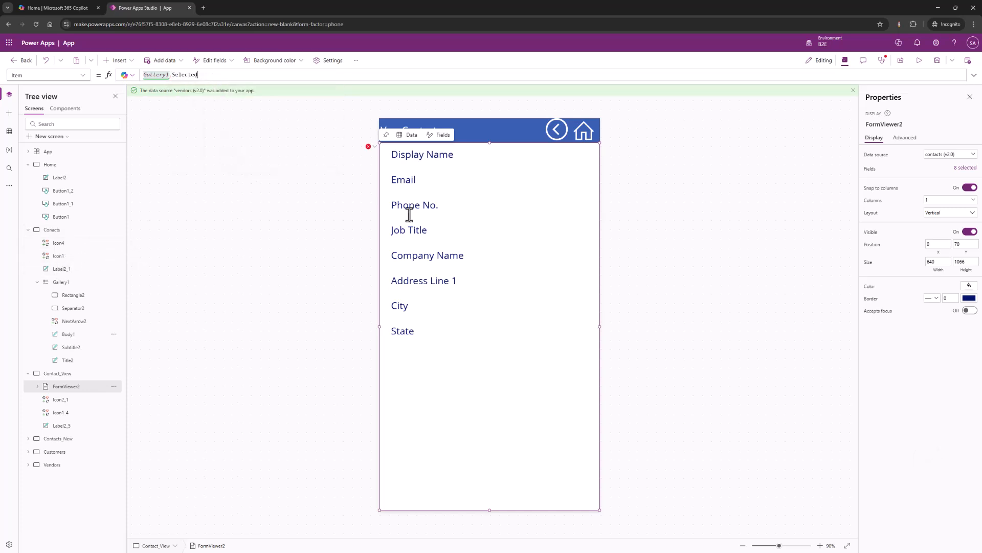
Preview the app and check the detail view of several contacts, including Nod Publishers and World Wide Bank, returning to Contacts each time.
left_click(919, 61)
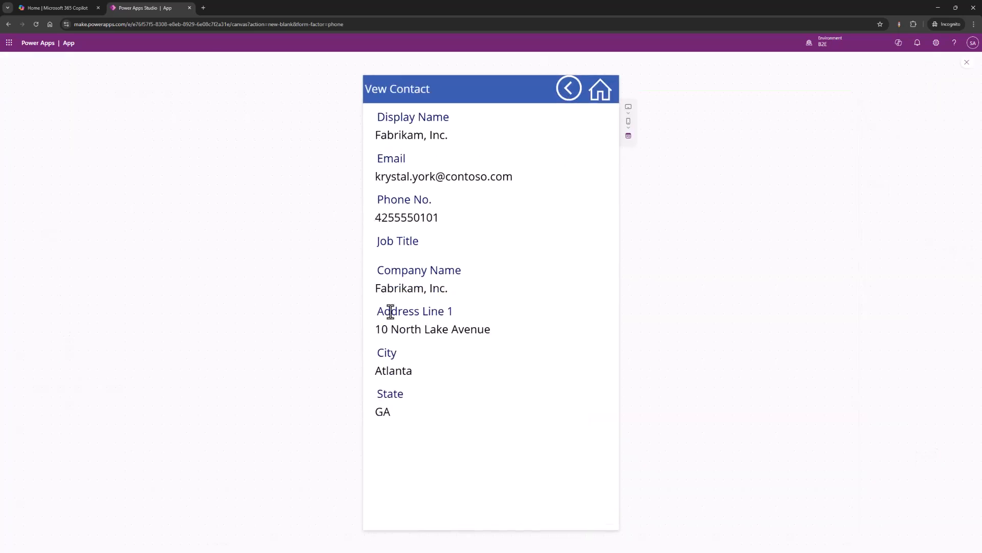
left_click(568, 90)
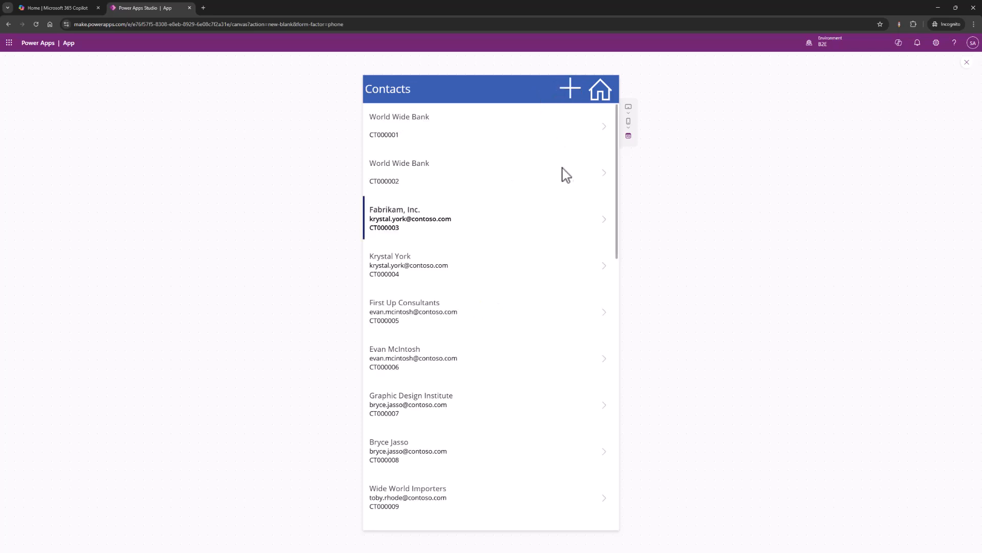
left_click(604, 365)
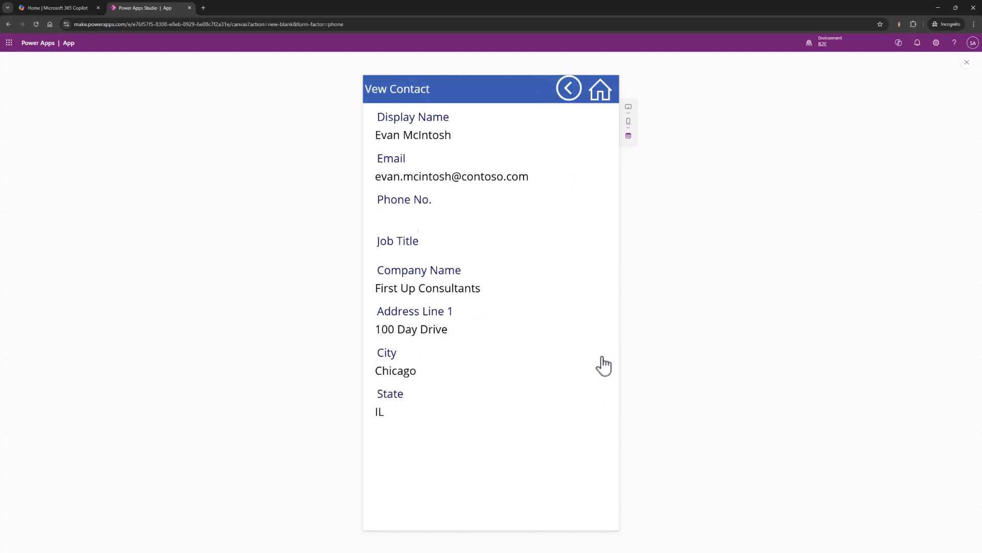
left_click(569, 89)
scroll(577, 435, "down", 4)
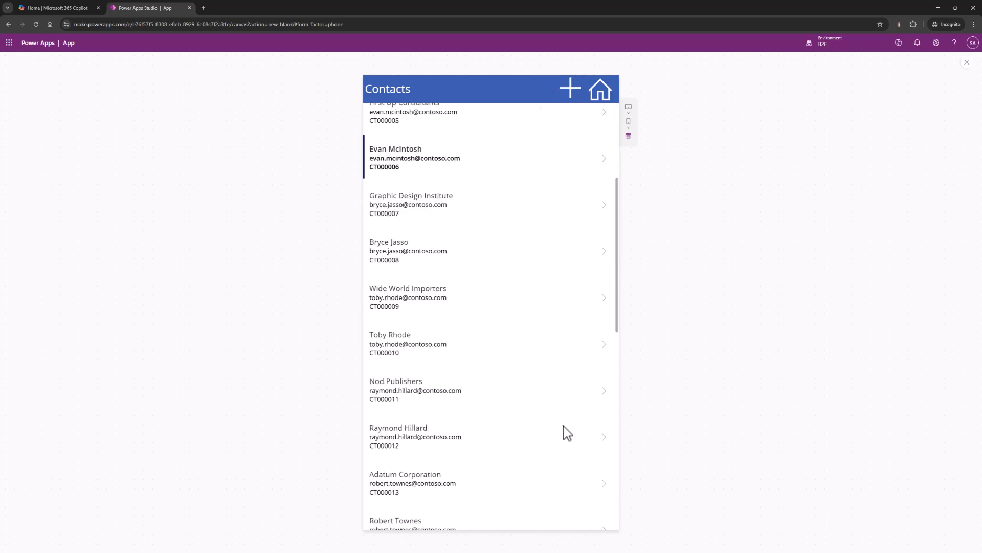
left_click(610, 401)
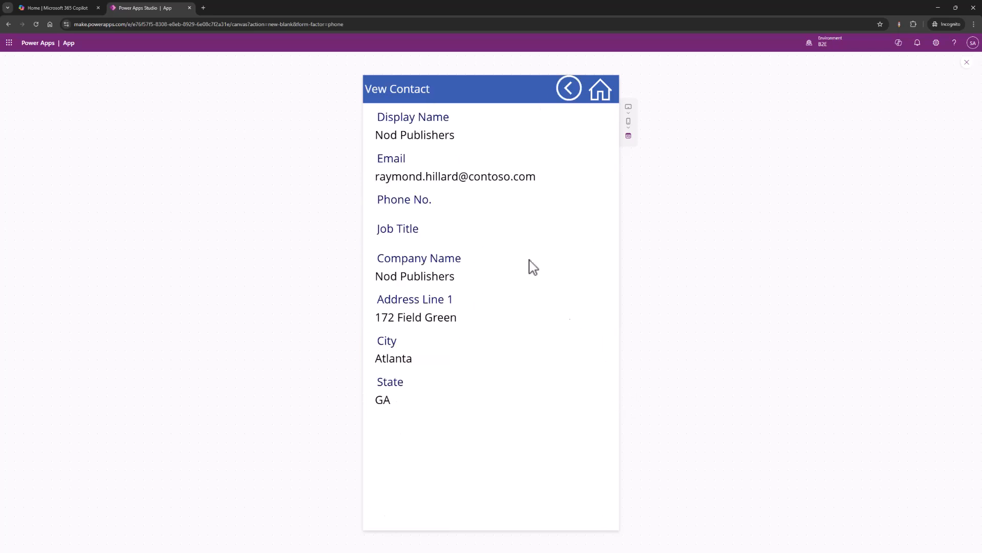
left_click(567, 88)
scroll(454, 259, "up", 5)
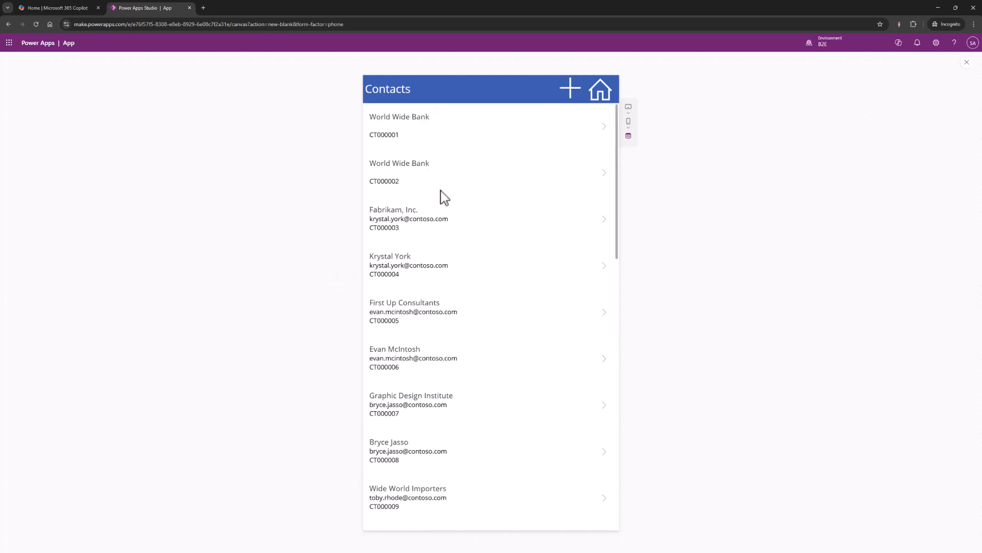
left_click(605, 130)
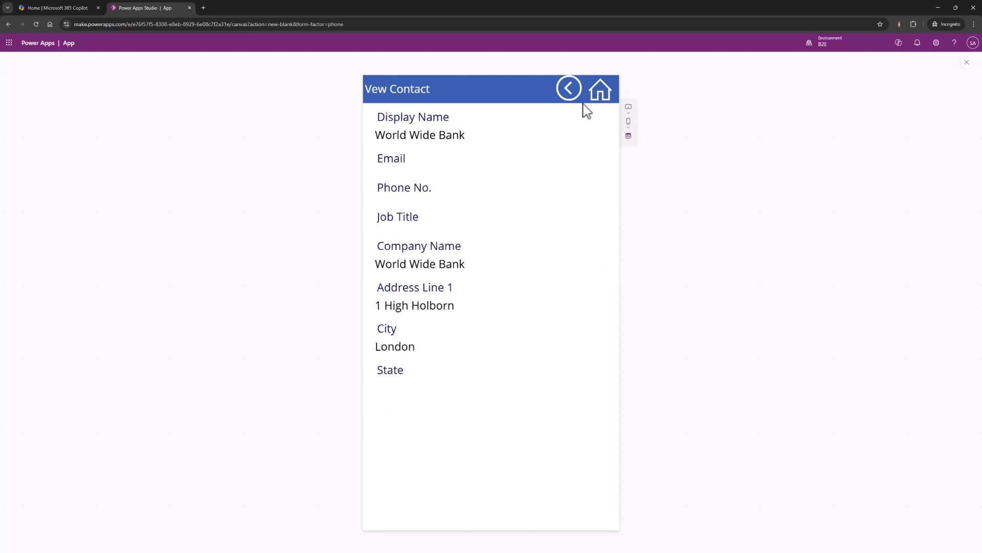
left_click(571, 93)
Test the plus icon on Contacts by opening the New Contact form, and return to Home.
left_click(570, 93)
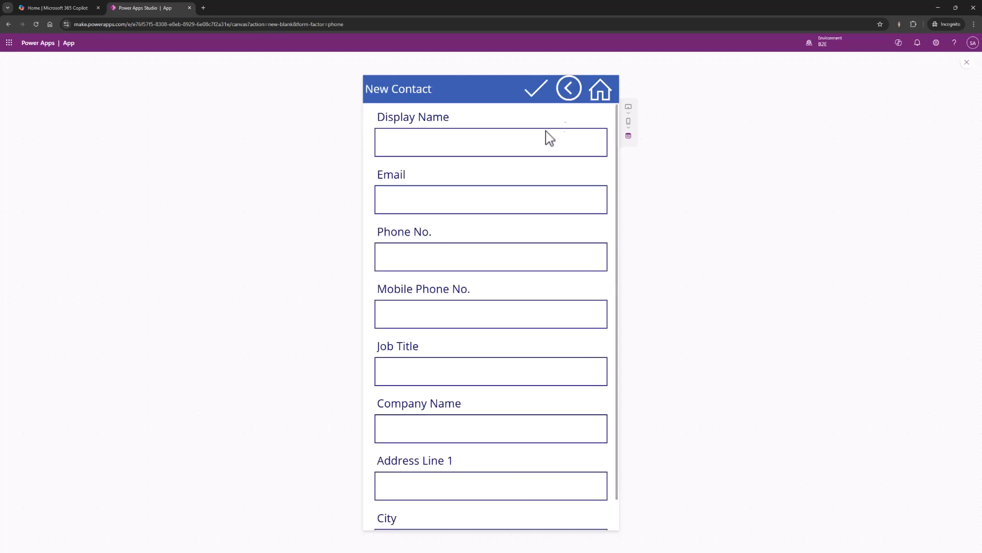
left_click(451, 145)
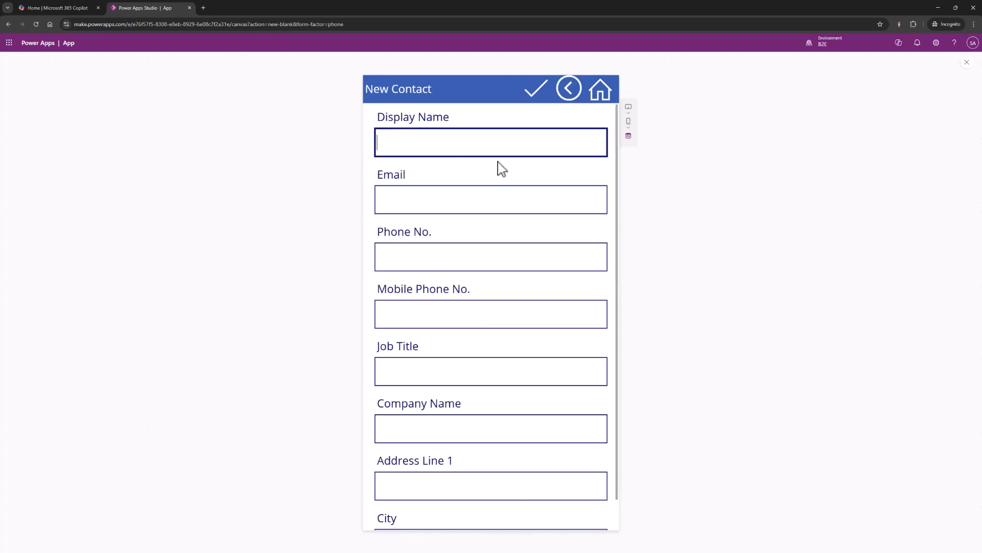
left_click(602, 92)
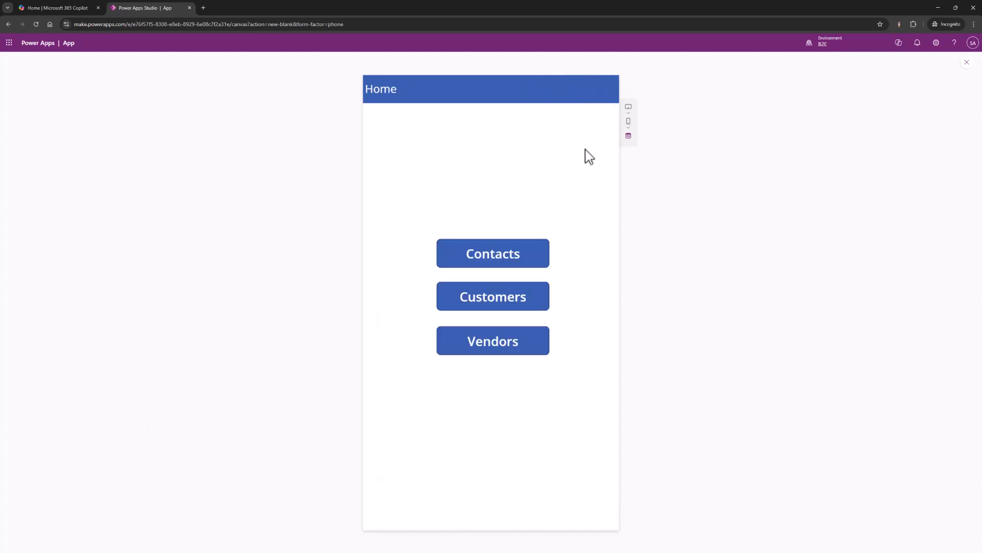
Test the Contacts, Customers and Vendors buttons and each screen's home icon in the preview, and exit the preview.
left_click(512, 292)
left_click(599, 91)
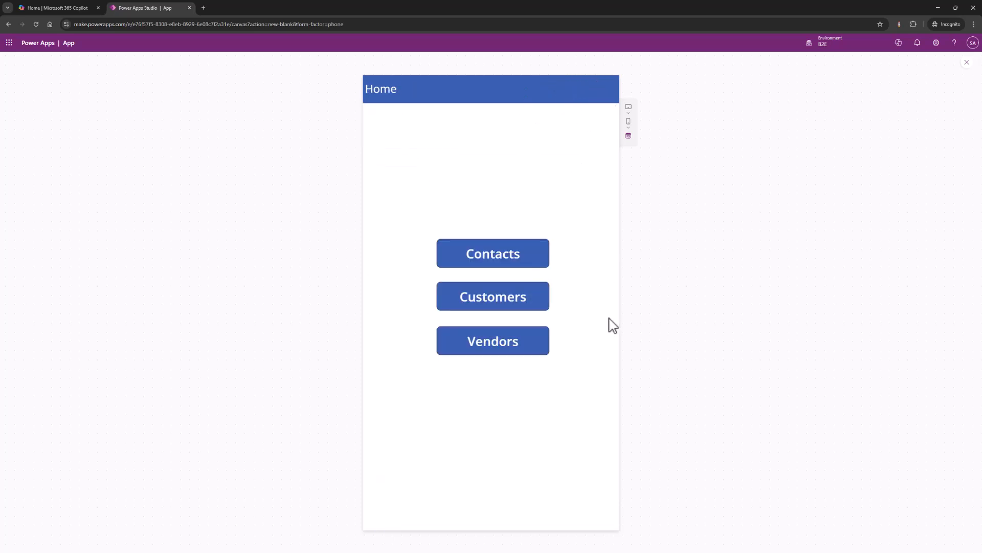
left_click(497, 346)
left_click(595, 95)
left_click(511, 310)
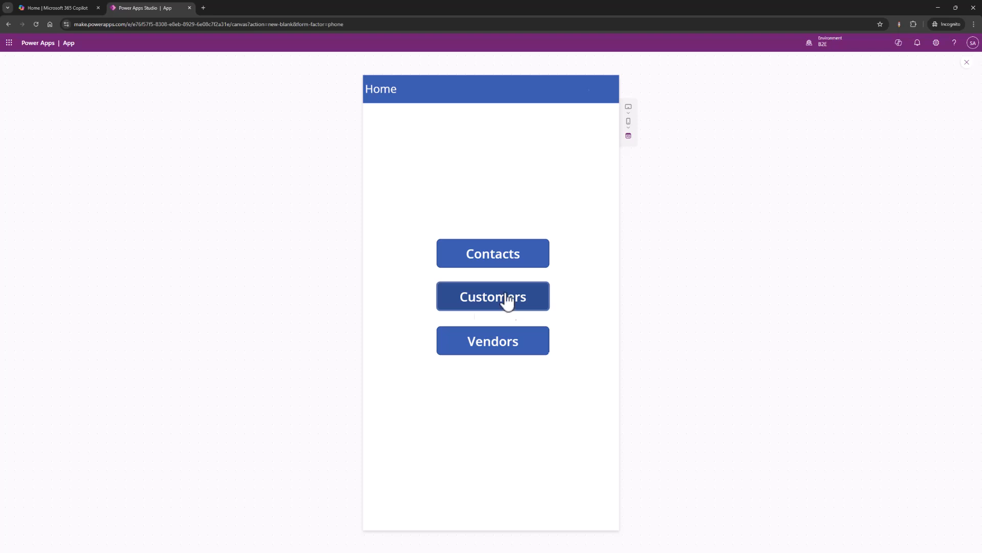
left_click(595, 95)
left_click(496, 259)
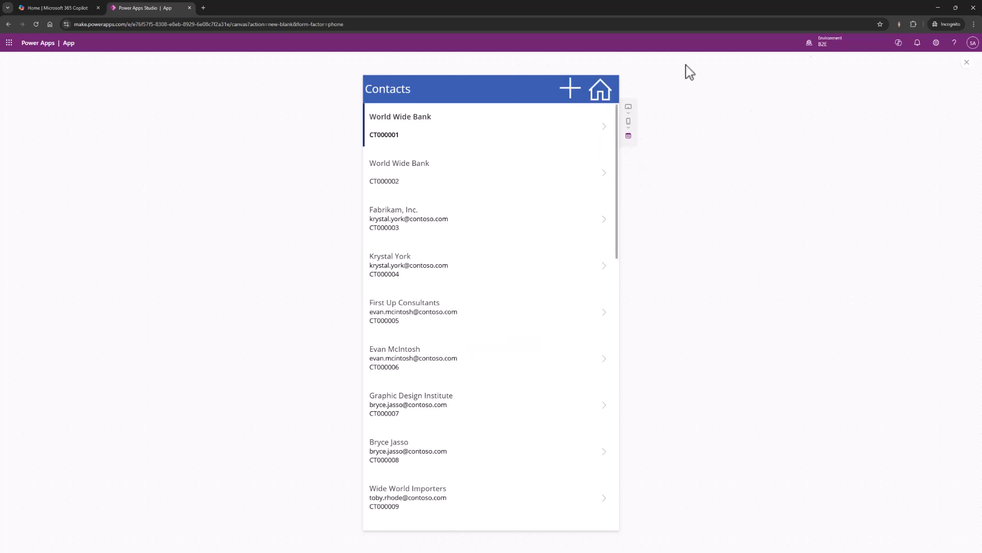
left_click(597, 97)
left_click(526, 306)
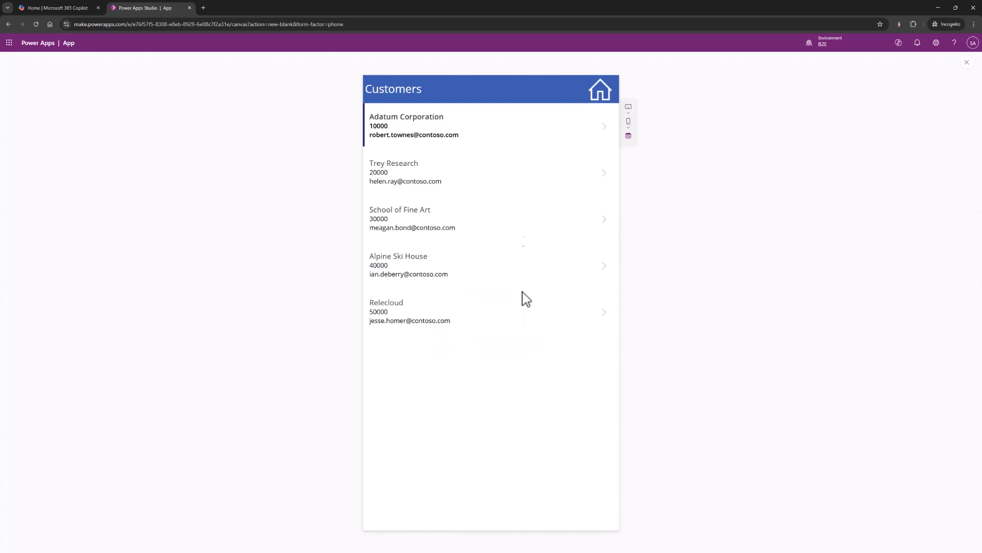
left_click(601, 96)
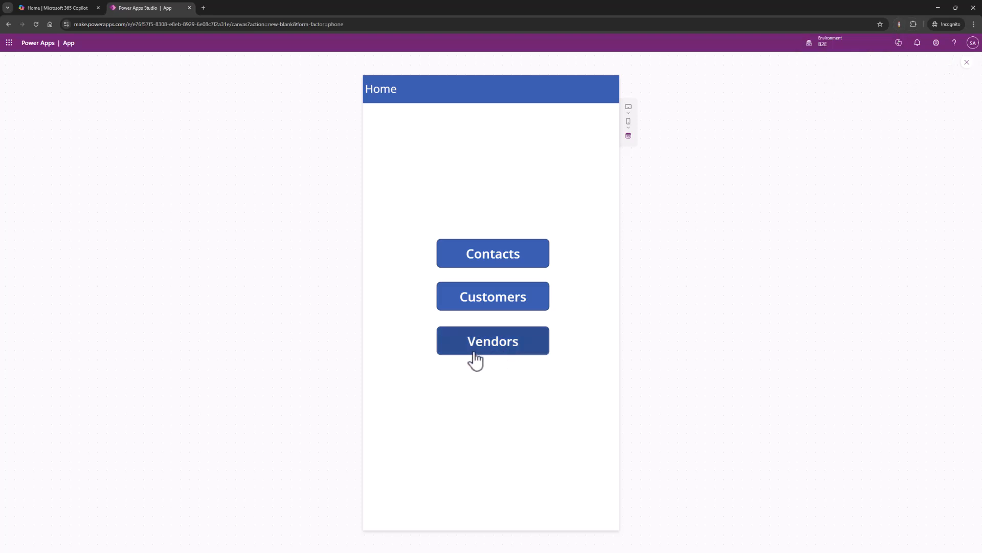
left_click(517, 349)
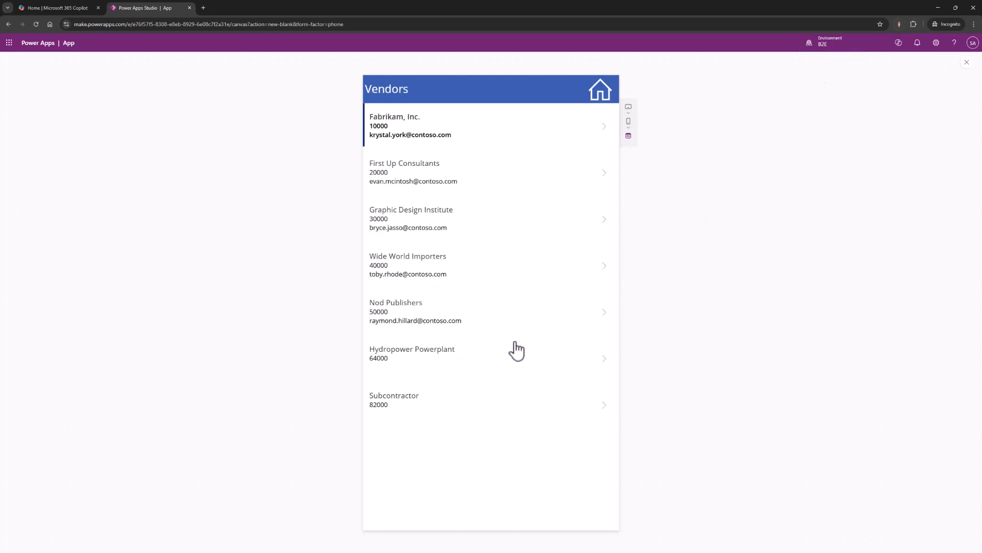
left_click(601, 93)
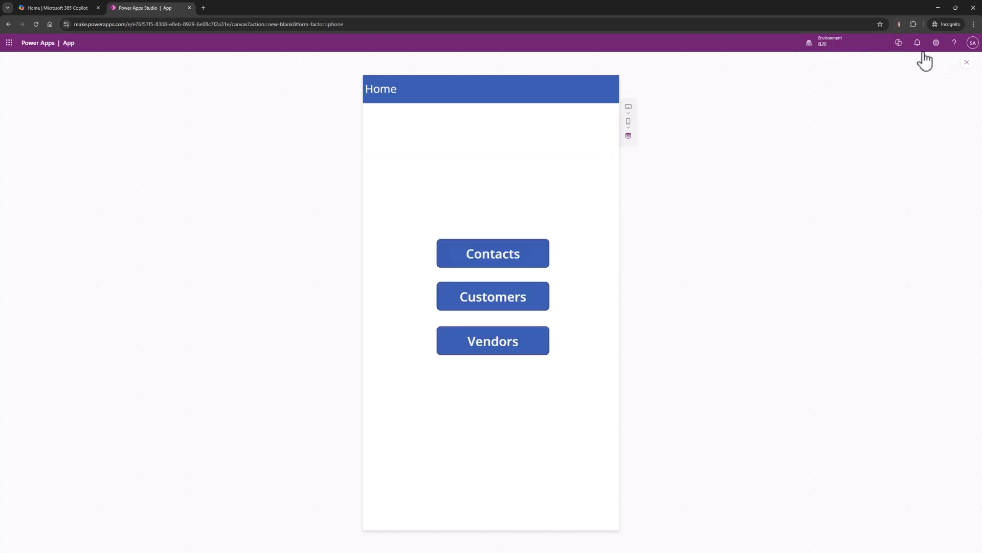
left_click(966, 63)
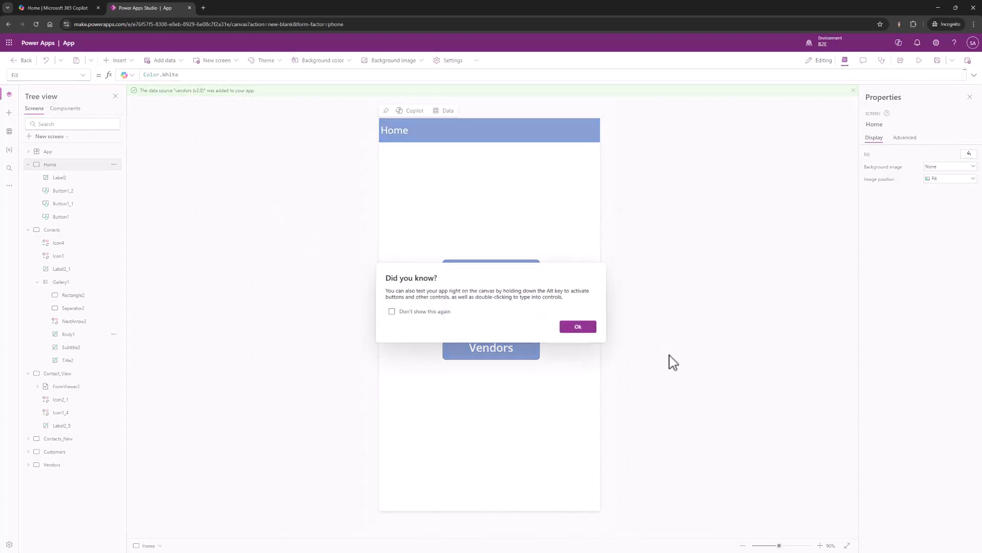
Dismiss the testing tip and review the app's data sources and the available connectors, including Dynamics 365 Business Central, without adding one.
left_click(577, 327)
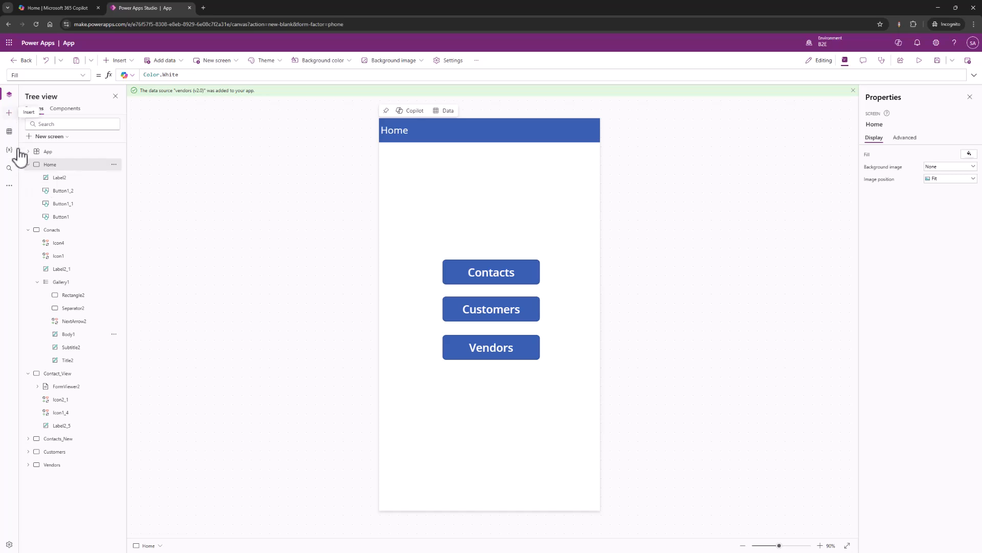
left_click(9, 186)
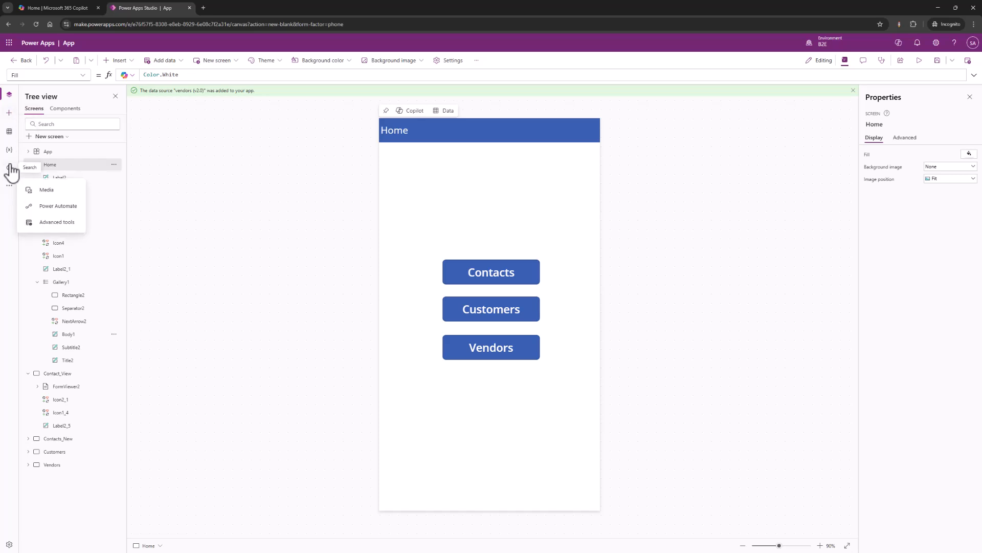
left_click(10, 133)
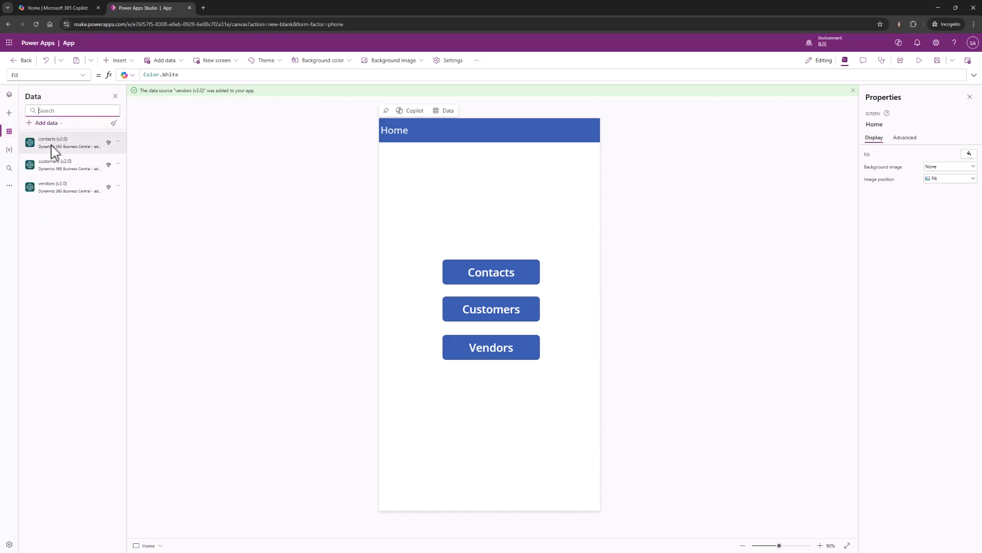
left_click(33, 123)
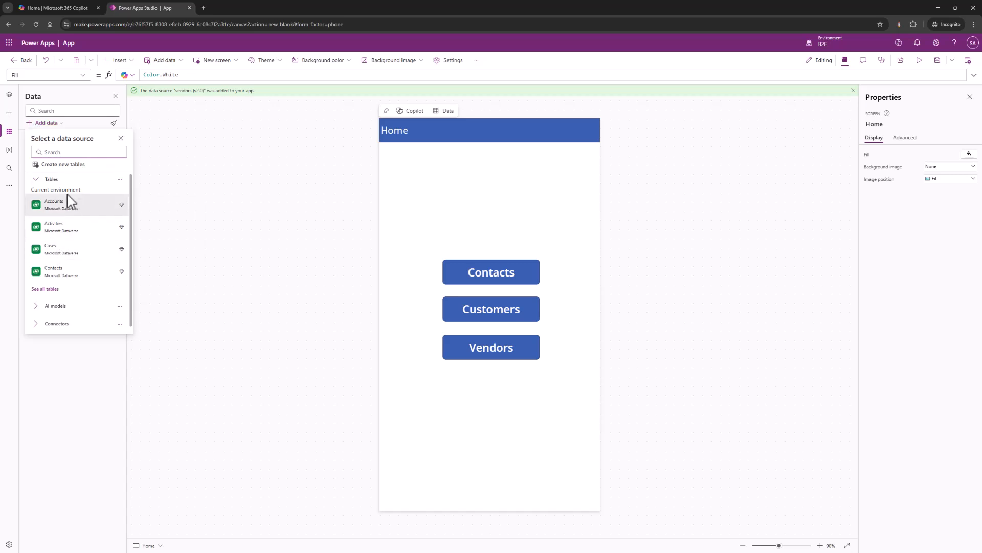
scroll(84, 297, "down", 1)
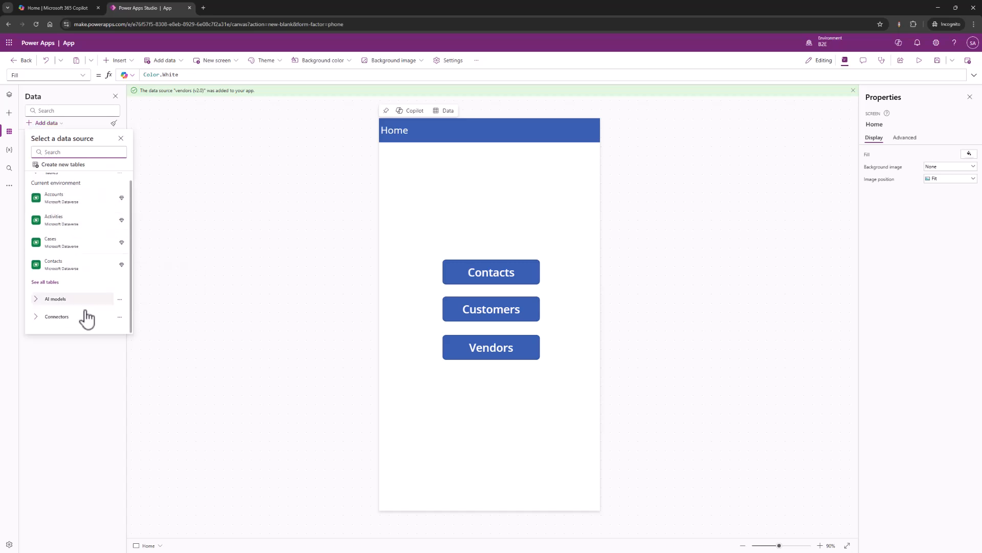
left_click(36, 316)
scroll(60, 291, "down", 5)
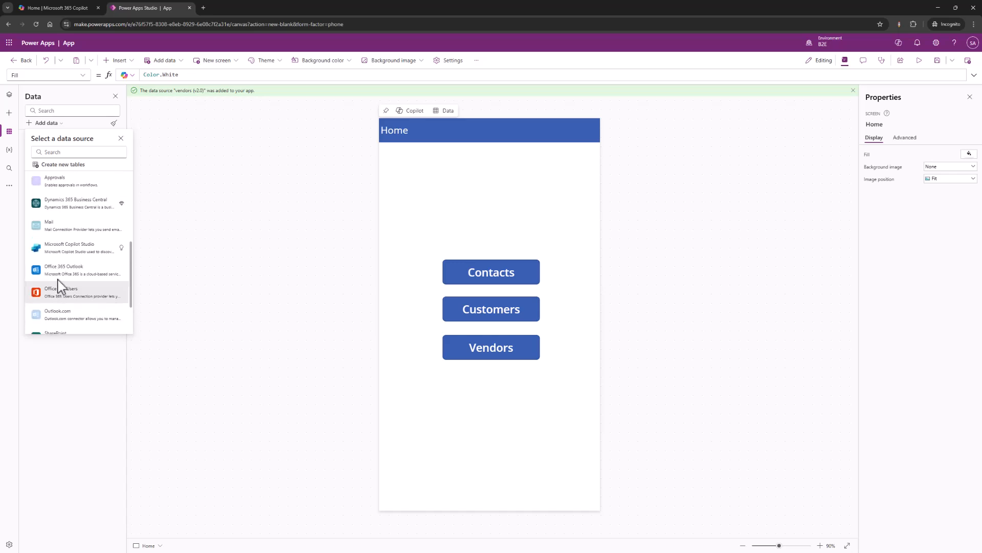
left_click(70, 205)
mouse_move(75, 174)
left_click(117, 324)
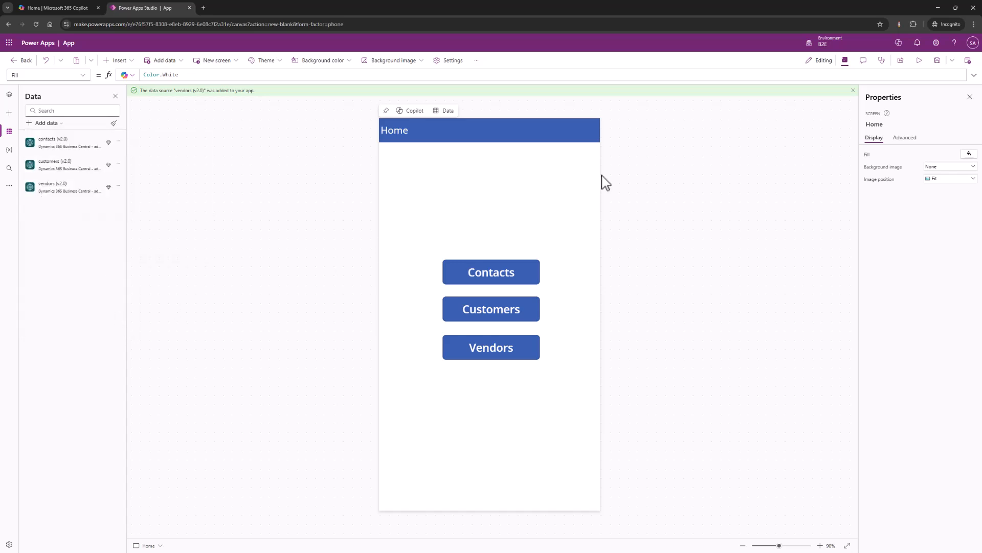
Check the OnSelect formulas of the Home screen's navigation buttons, and look over the insertable controls and the screen tree.
left_click(494, 281)
left_click(496, 303)
left_click(504, 353)
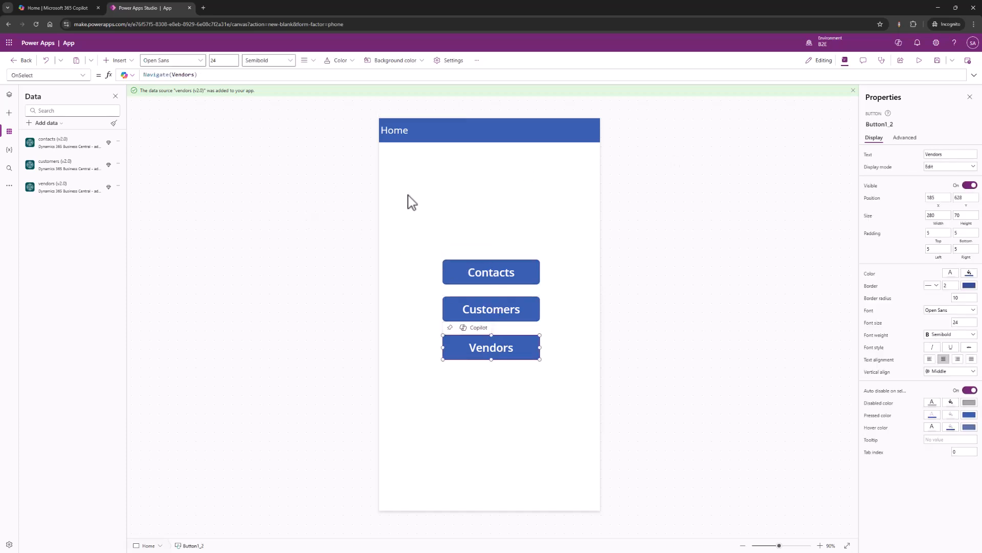
left_click(412, 202)
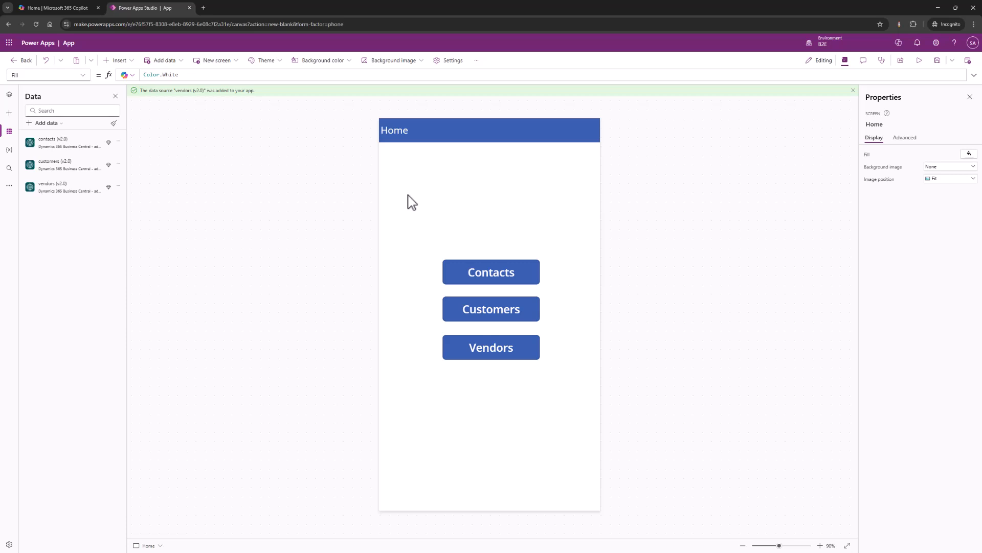
left_click(8, 113)
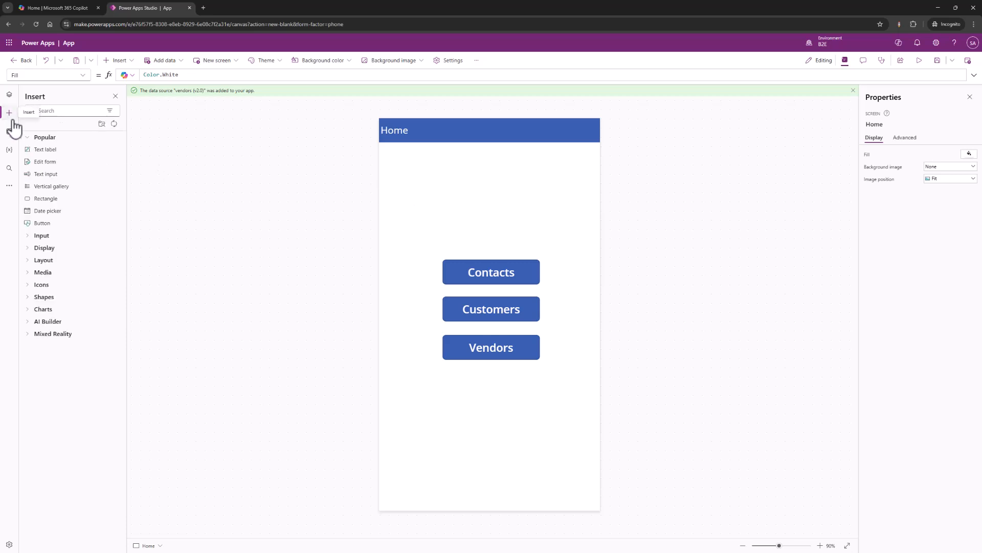
left_click(9, 94)
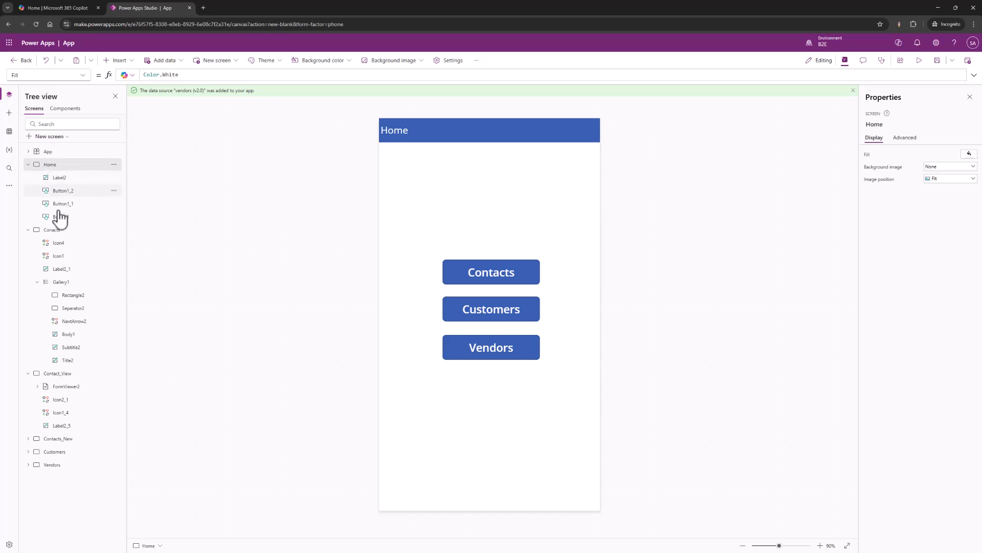
left_click(513, 284)
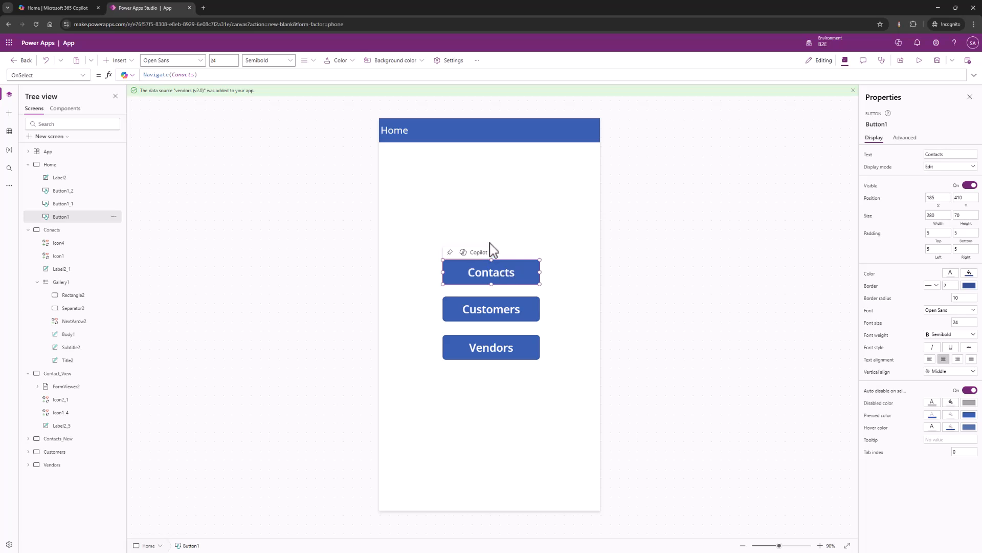
left_click(483, 207)
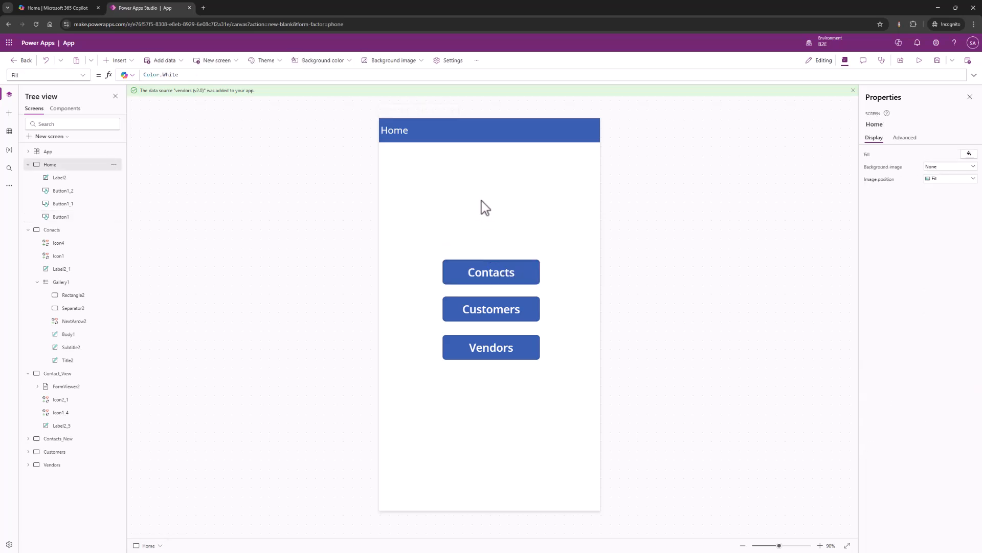